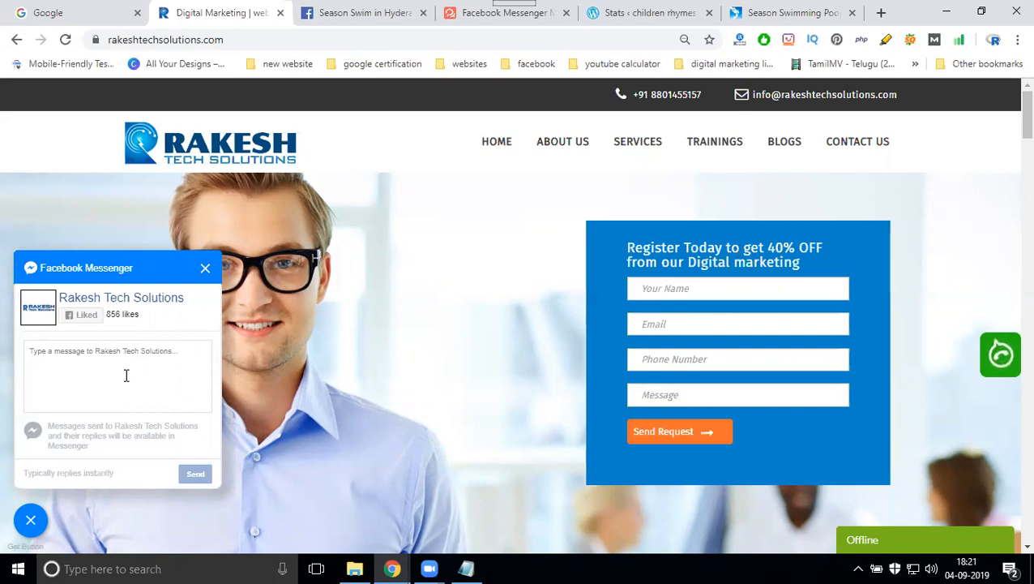
- Visit the seasonswim.com Profile page, check its URL, then go back to the home page (index.html)
click(763, 14)
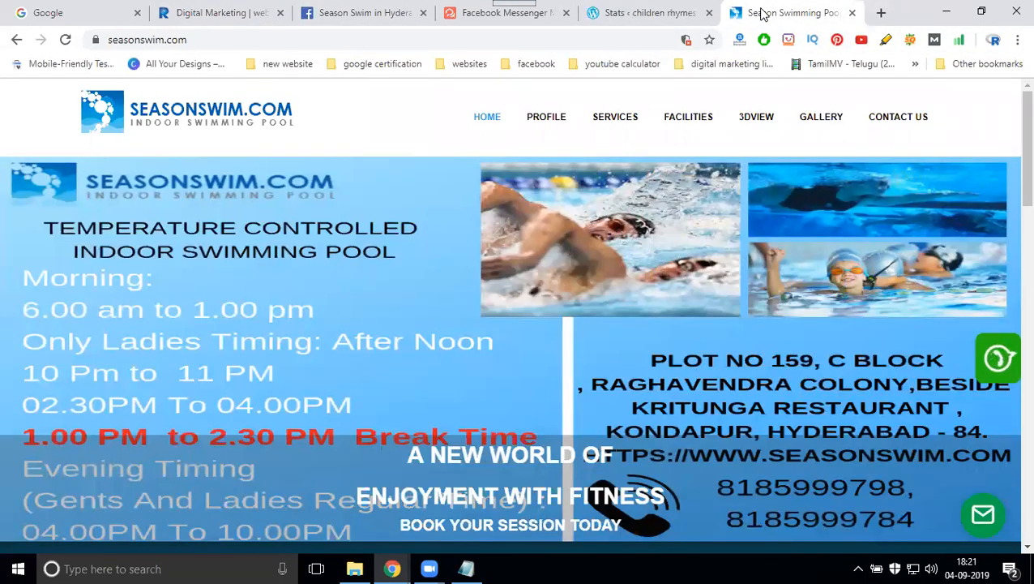
click(565, 119)
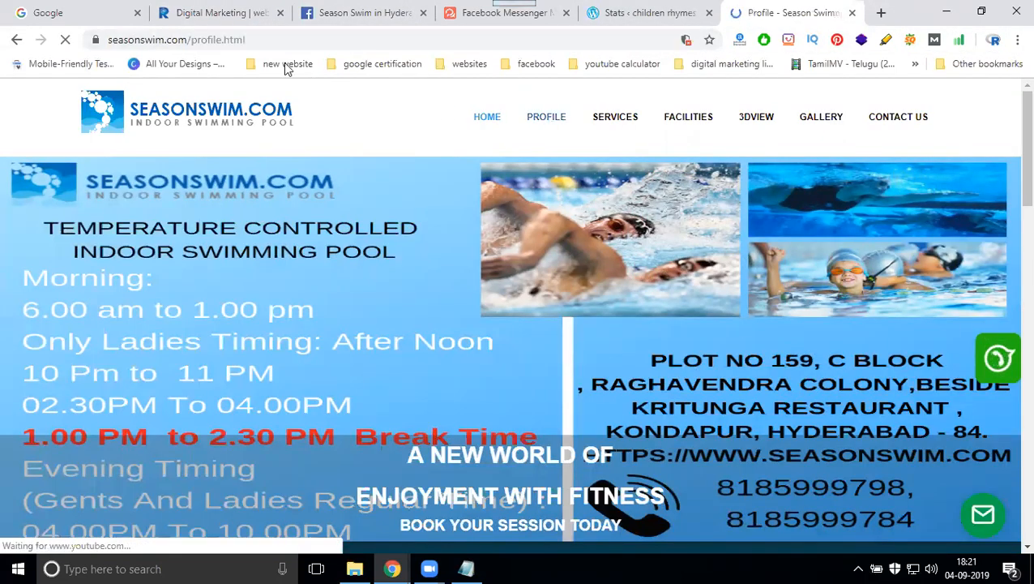
double_click(235, 39)
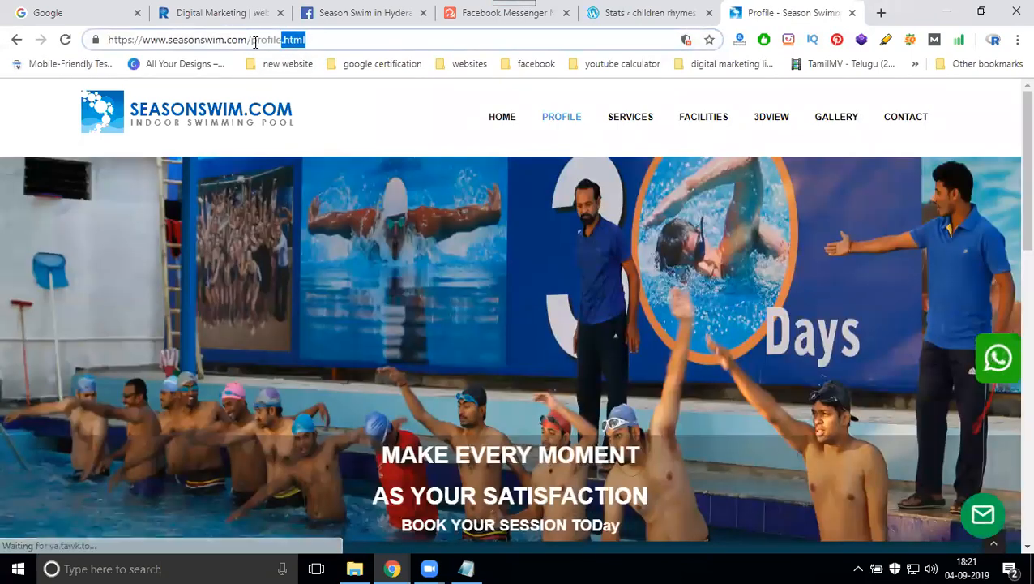
click(504, 120)
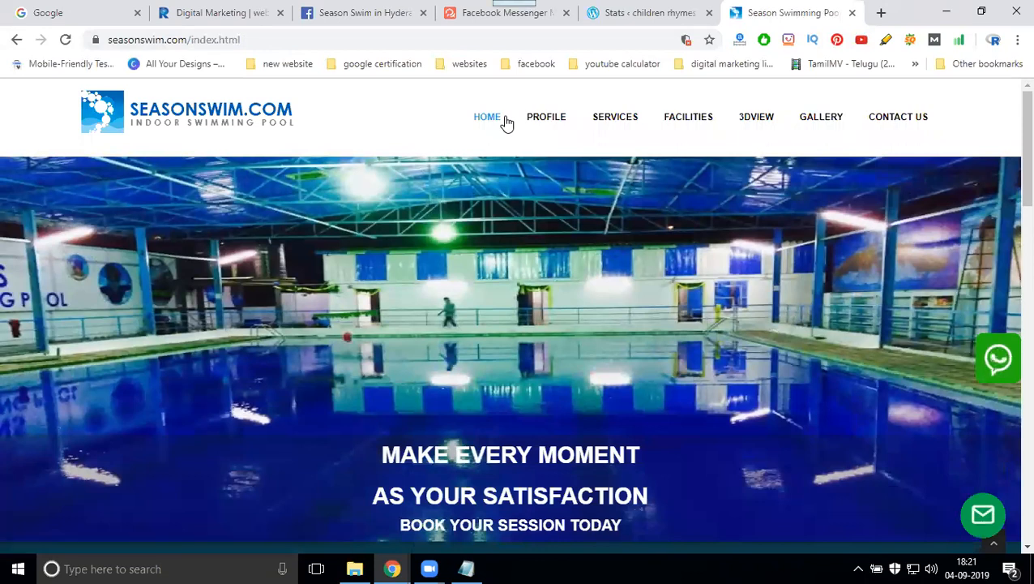
- Copy the whatshelp.io address into a new Notepad note
click(473, 12)
click(219, 37)
key(ctrl+c)
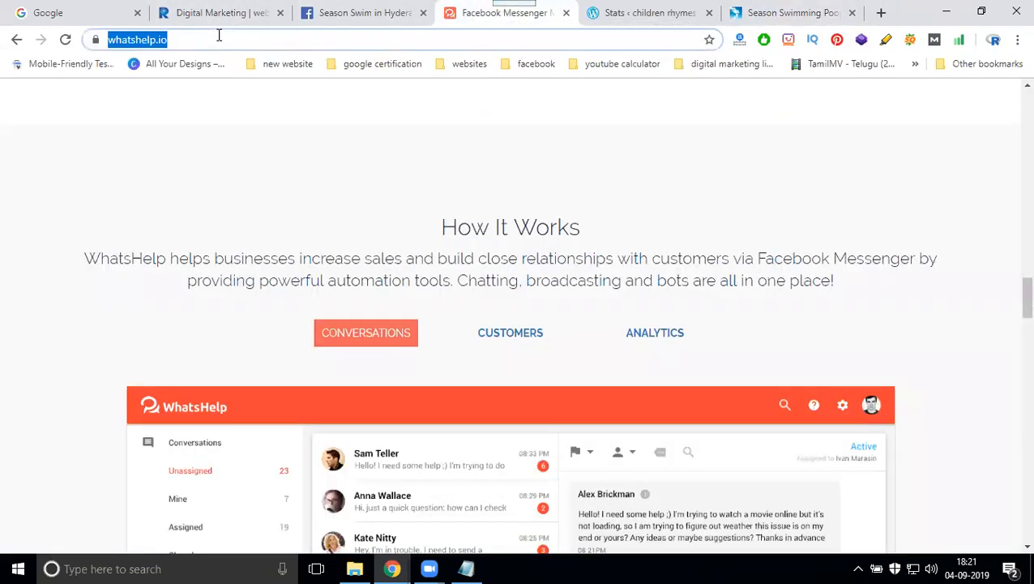
key(super+r)
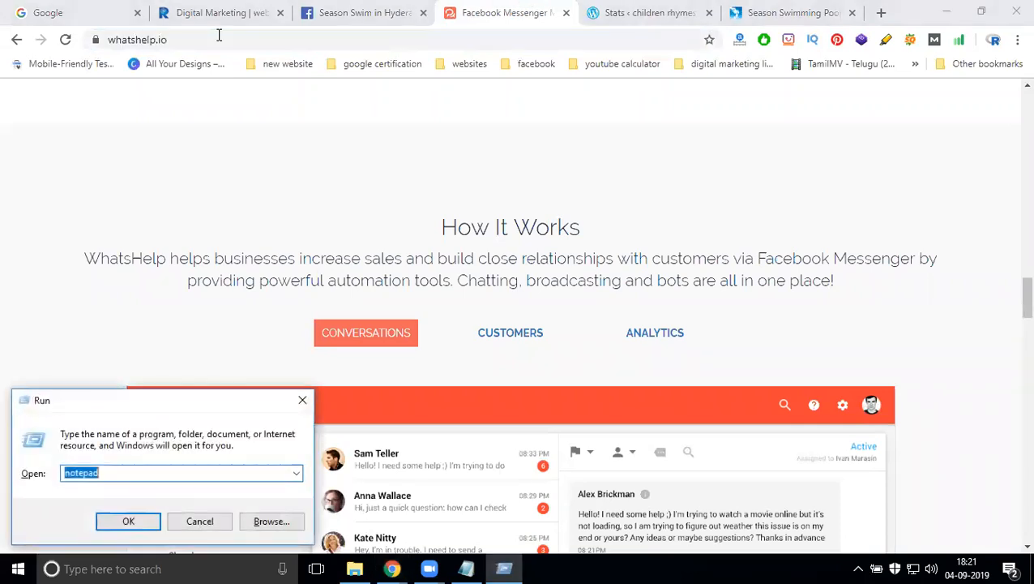
key(Return)
key(ctrl+v)
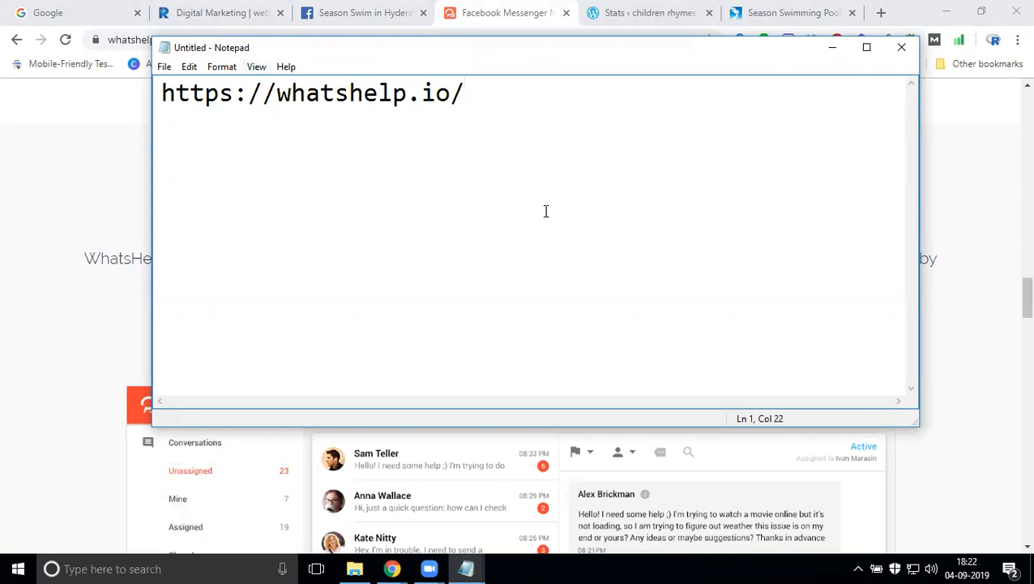
click(832, 48)
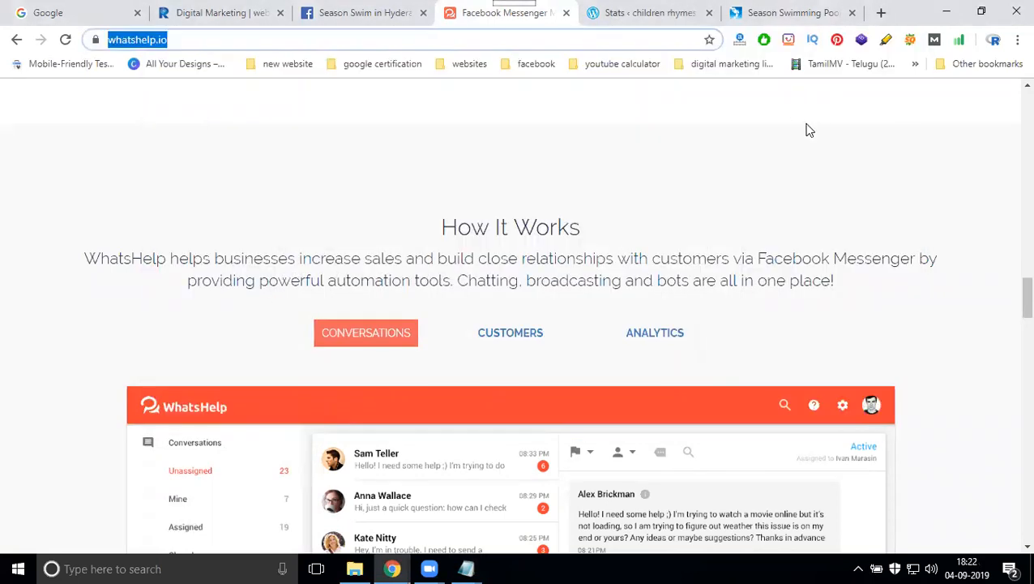
scroll(807, 129, up, 12)
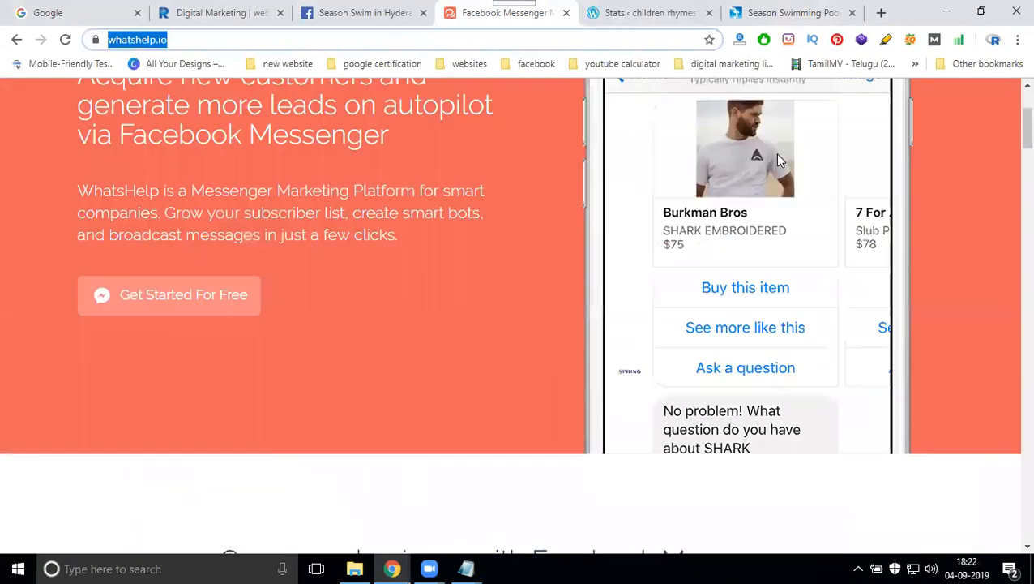
scroll(775, 152, up, 3)
click(689, 125)
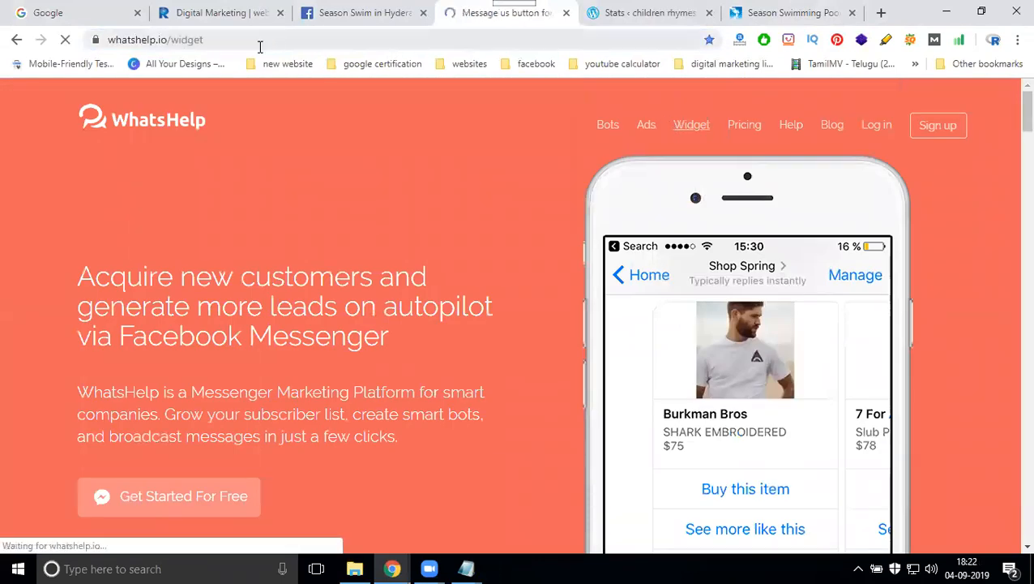
click(259, 41)
key(ctrl+c)
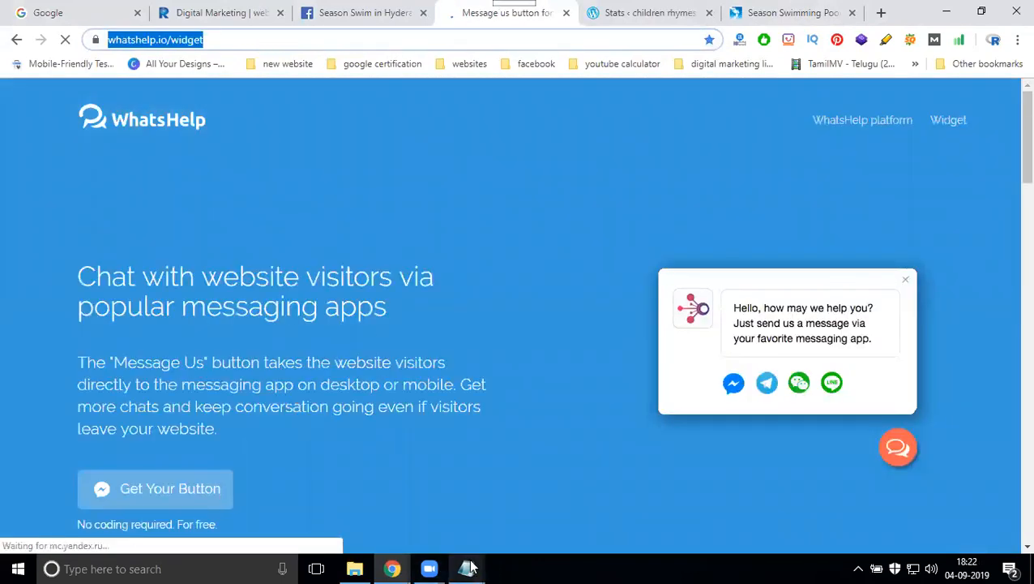
mouse_move(469, 567)
click(492, 505)
key(ctrl+a)
key(ctrl+v)
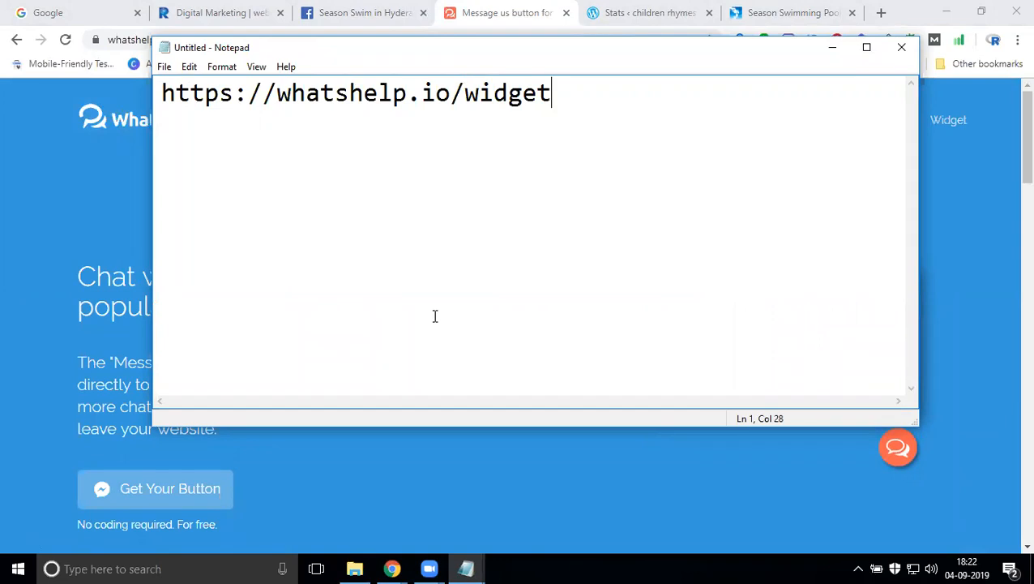
- Scroll the widget page down to the three-step free button builder
click(866, 50)
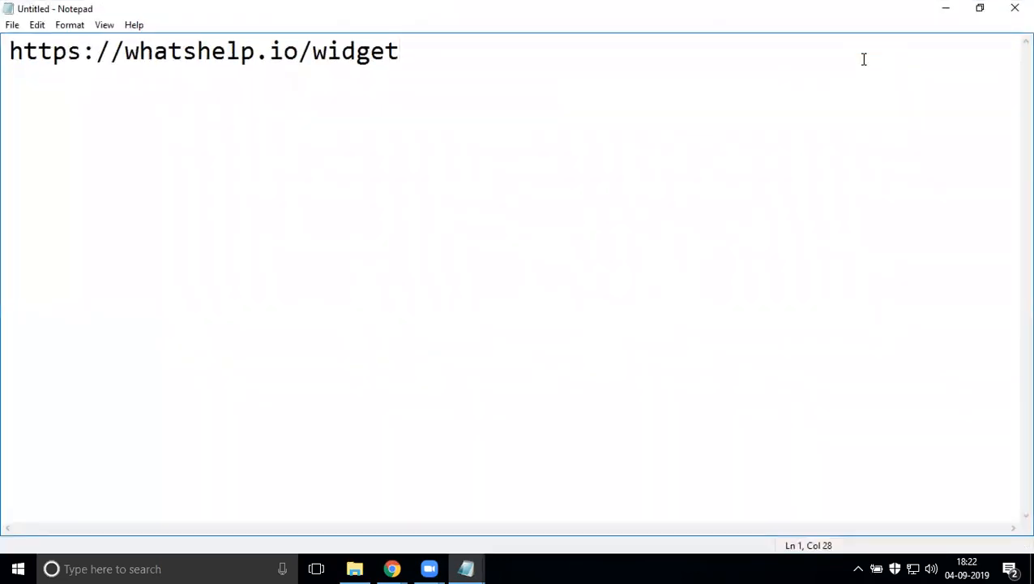
click(941, 12)
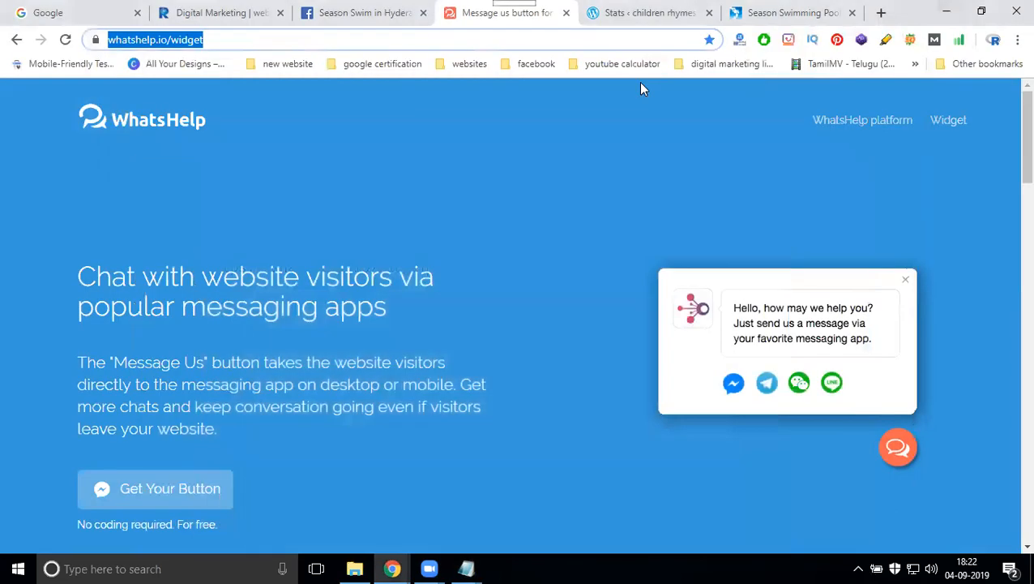
scroll(450, 163, down, 6)
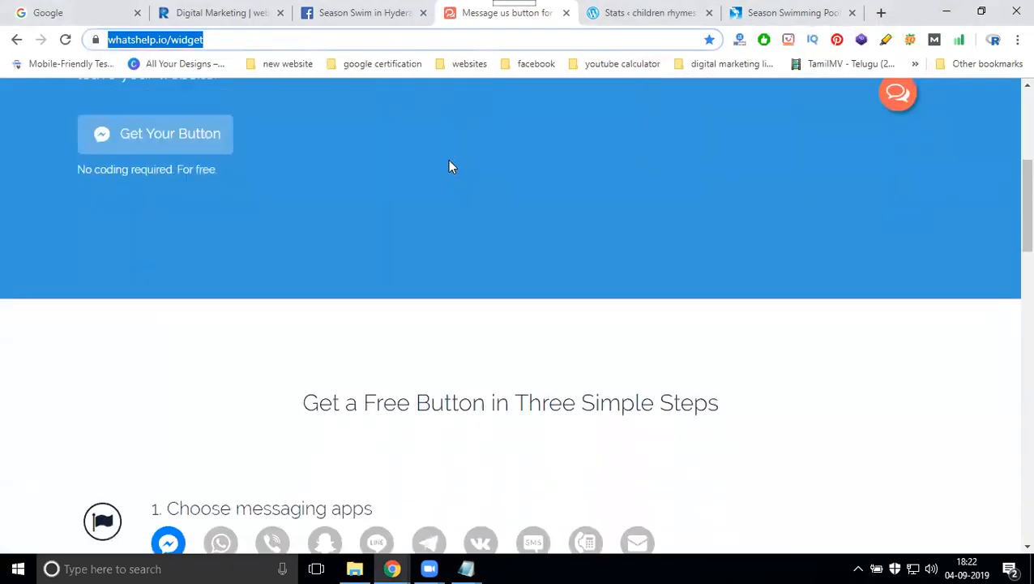
scroll(451, 166, down, 3)
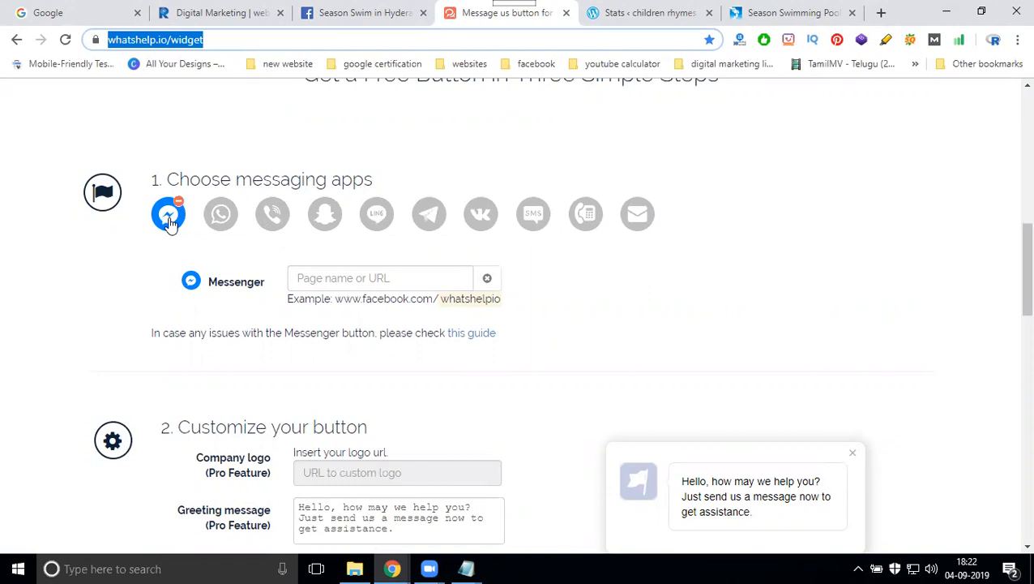
- Paste the Season Swim in Hyderabad Facebook page URL into the Messenger page name or URL field
click(375, 11)
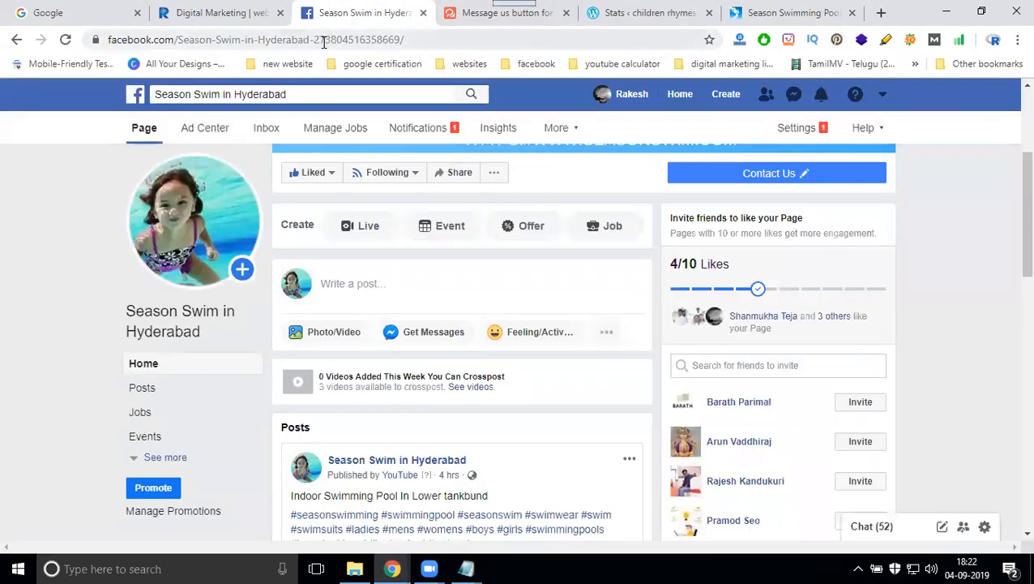
click(324, 42)
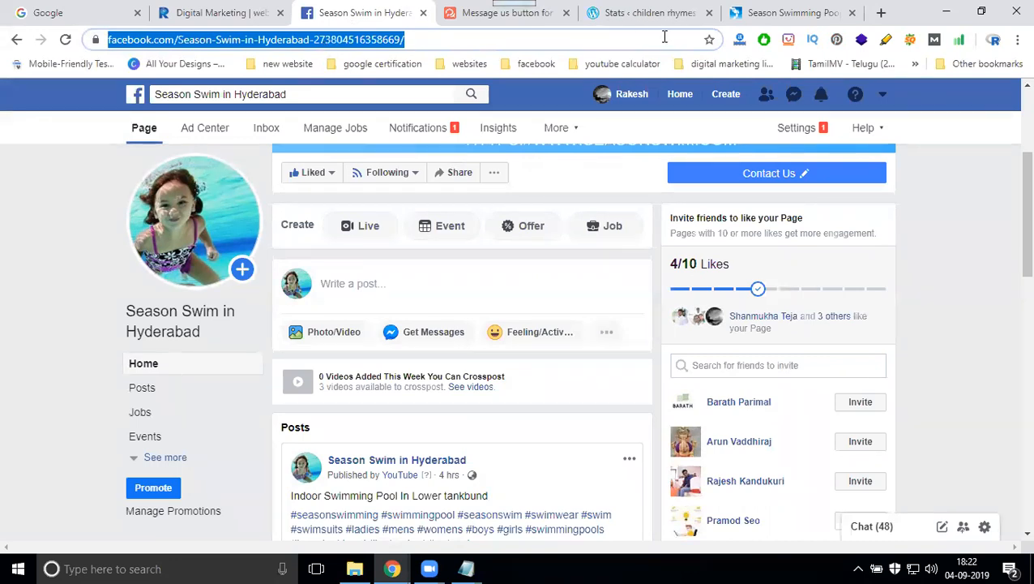
click(461, 20)
click(708, 13)
click(362, 273)
key(ctrl+v)
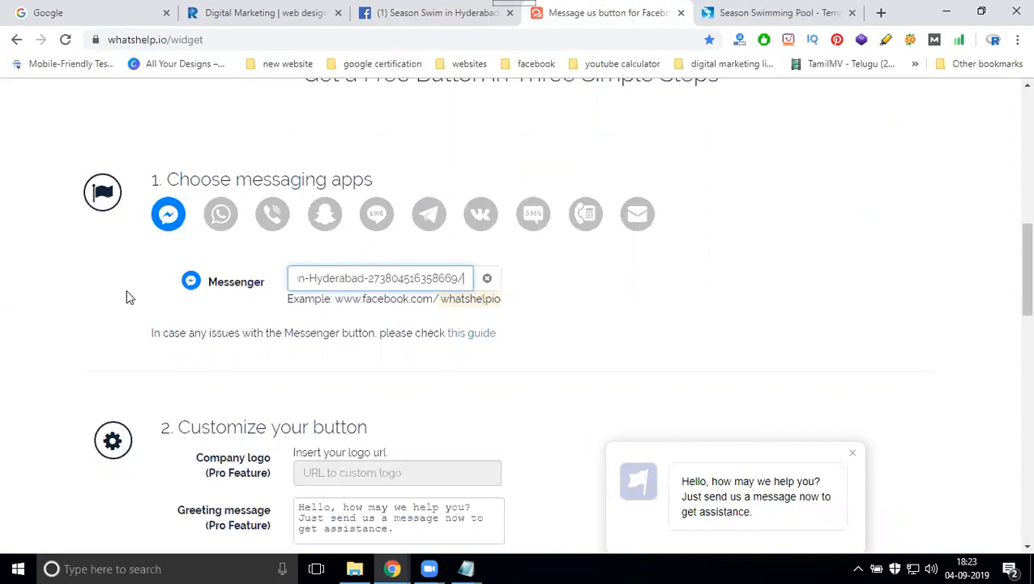
click(45, 284)
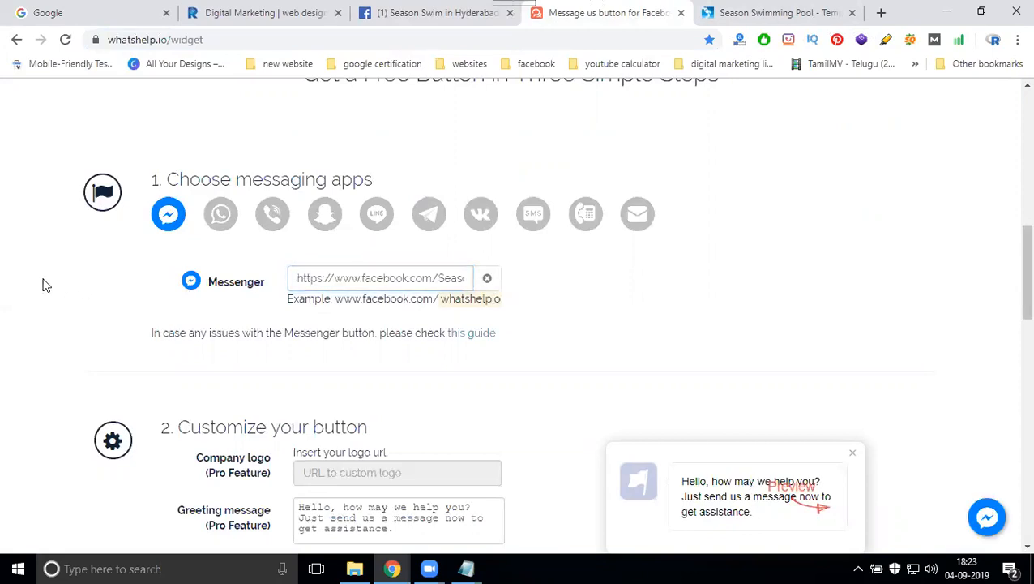
scroll(45, 284, down, 5)
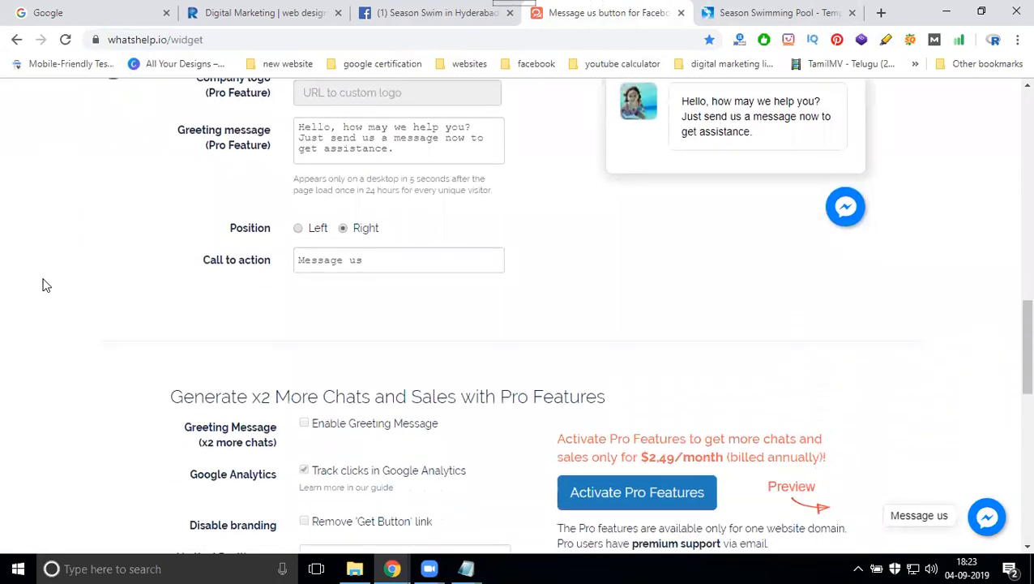
scroll(45, 283, down, 6)
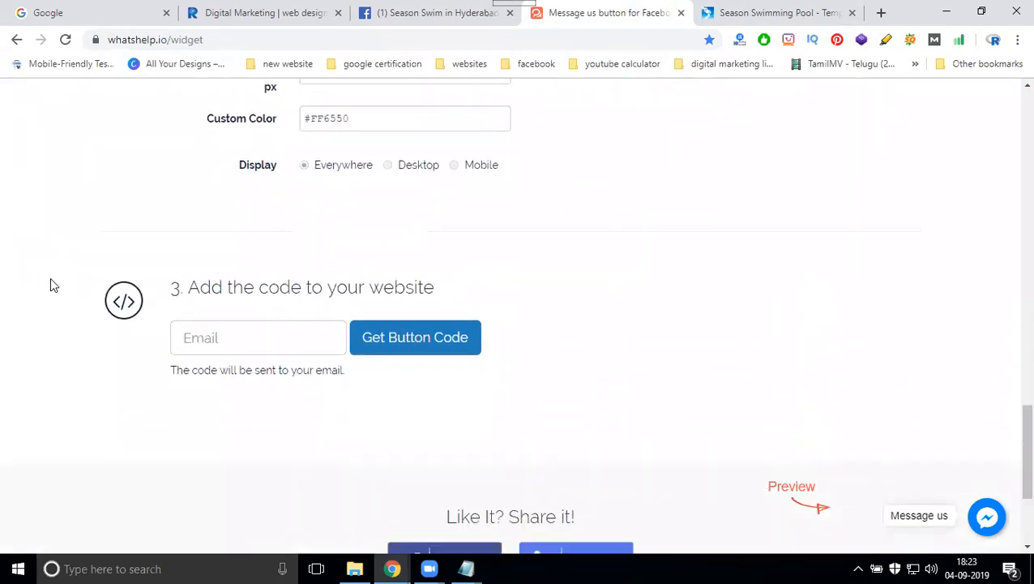
- Enter the account e-mail, generate the Messenger button code, and select the whole code
click(205, 339)
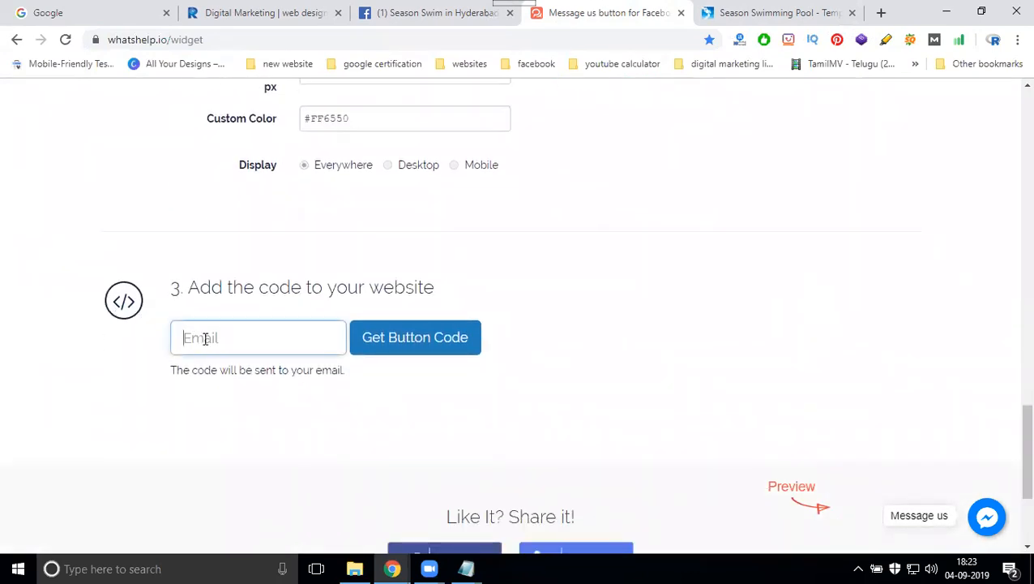
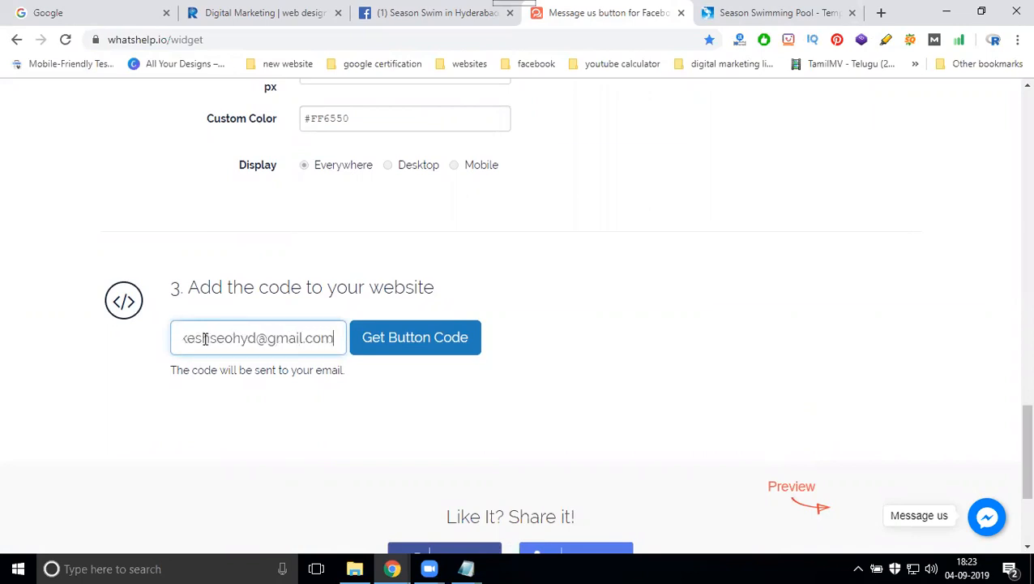
click(428, 337)
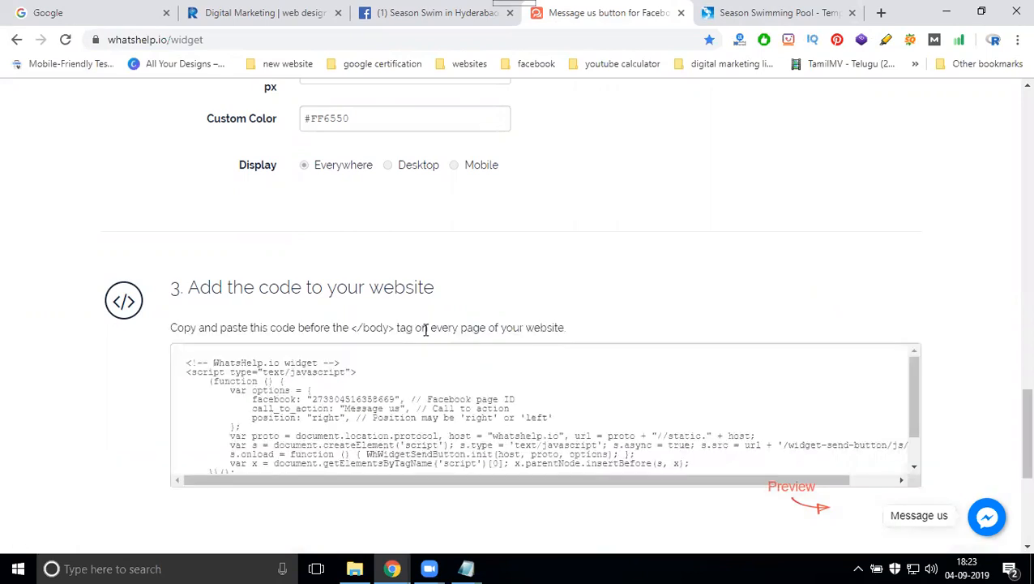
click(323, 386)
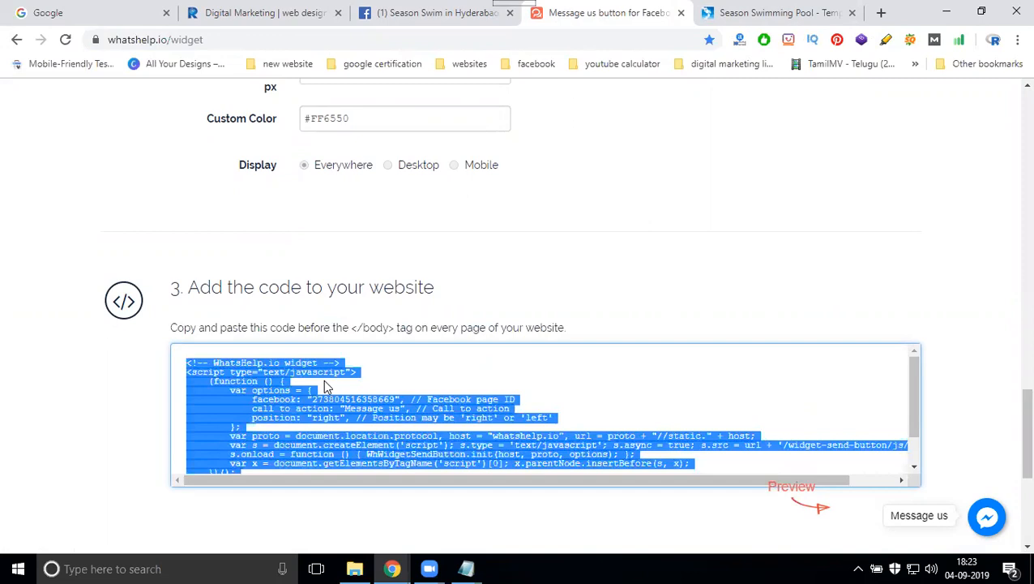
scroll(324, 386, up, 4)
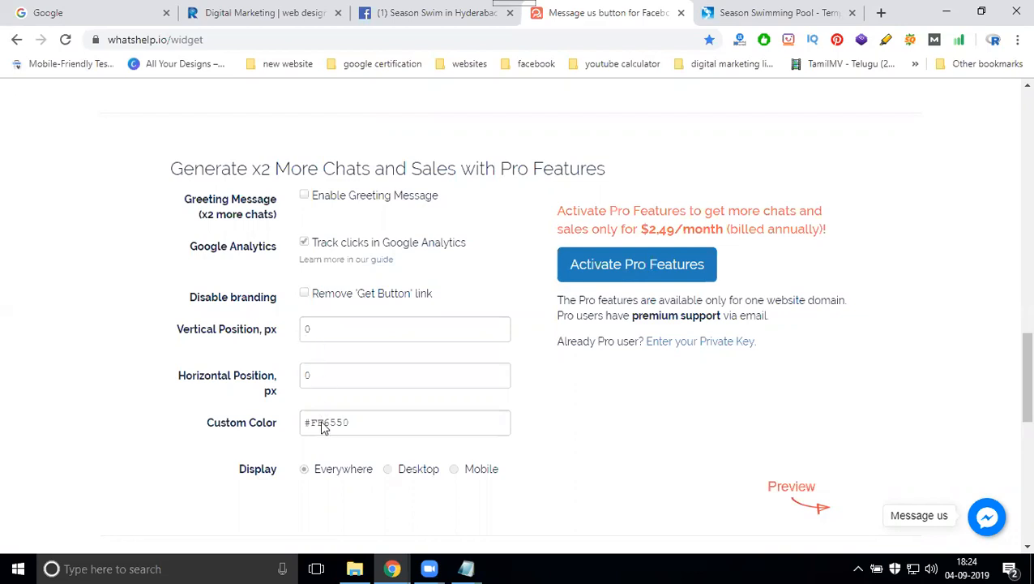
- Set the Messenger button position to Left
scroll(324, 427, down, 3)
scroll(324, 373, up, 1)
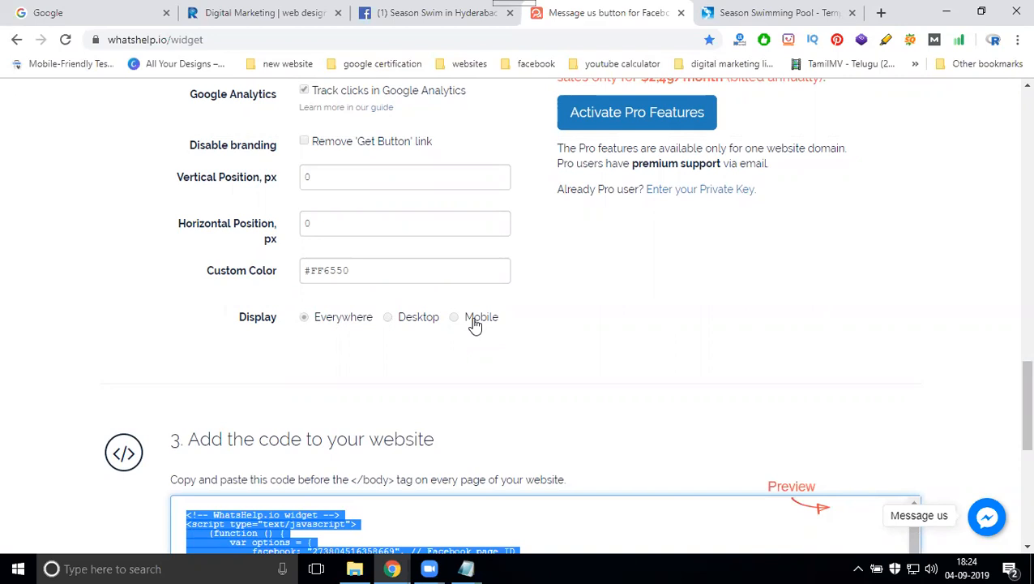
scroll(551, 328, up, 1)
scroll(556, 320, down, 4)
scroll(559, 325, up, 4)
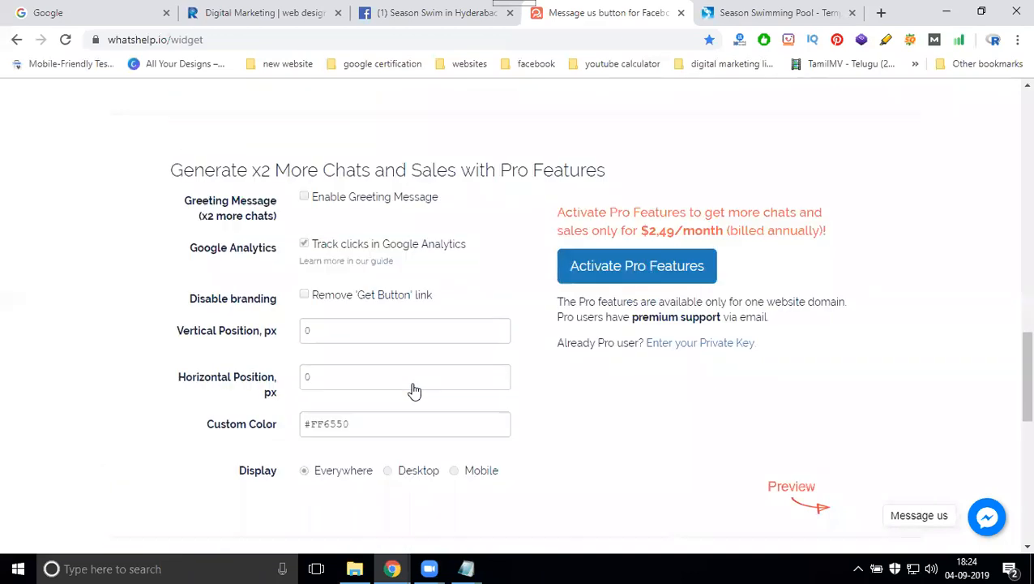
scroll(414, 391, up, 5)
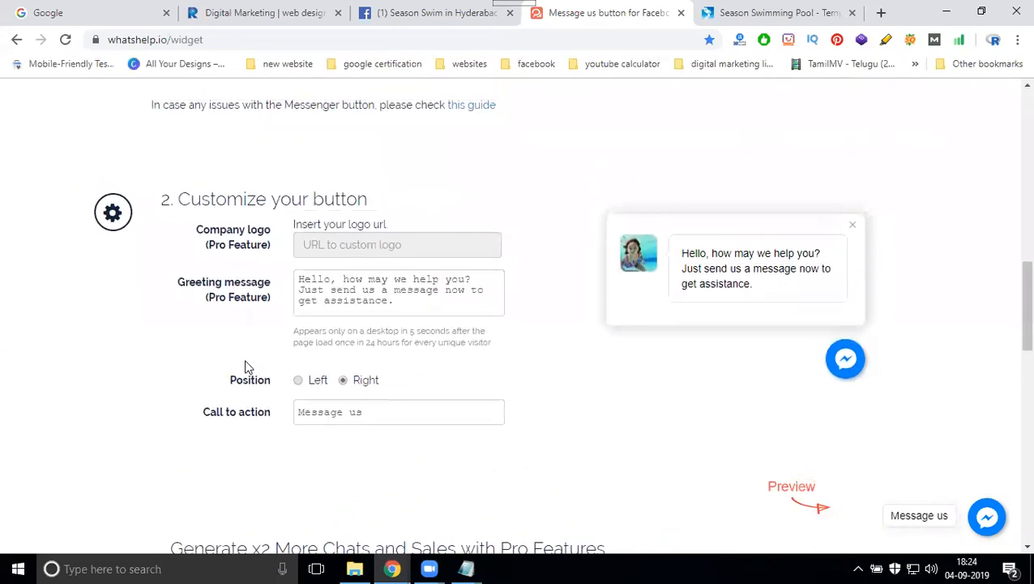
click(298, 381)
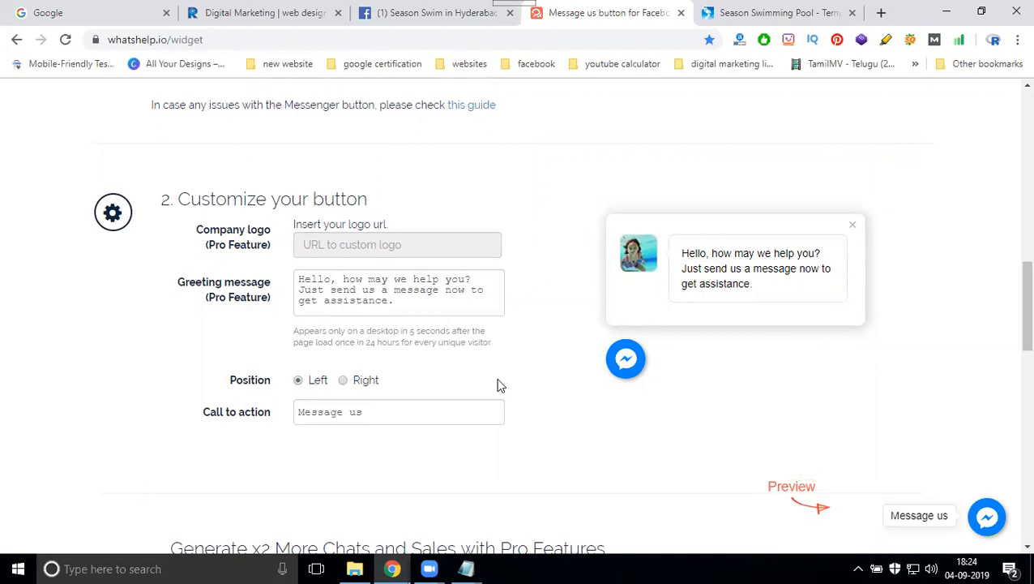
- Check the live seasonswim.com site, then select the full greeting message text
click(734, 16)
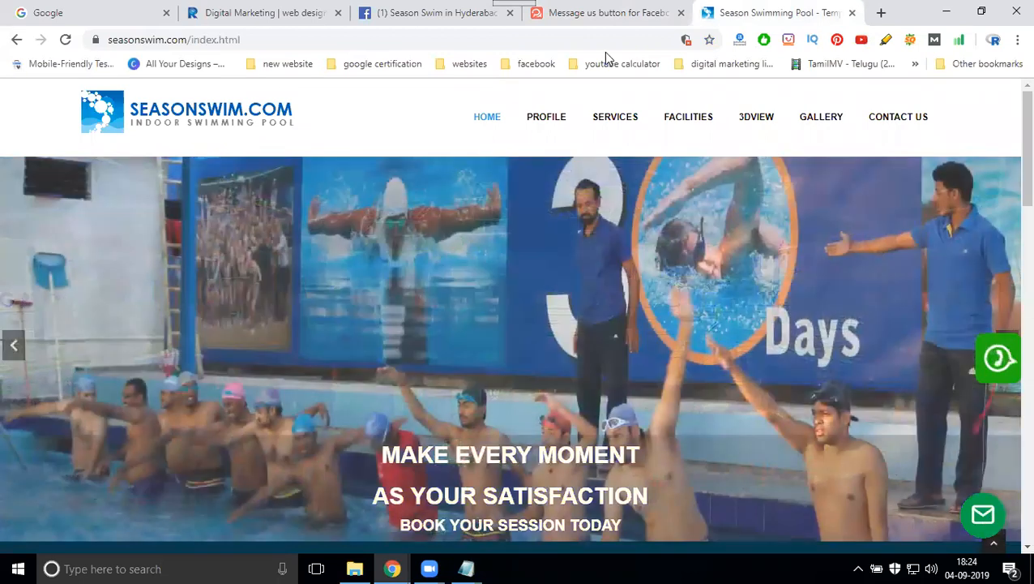
click(587, 14)
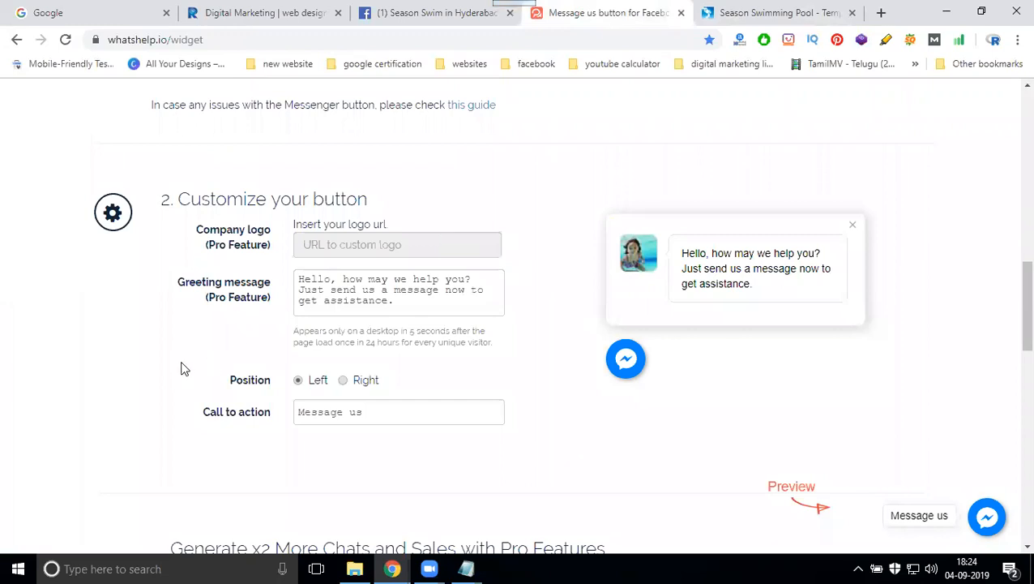
scroll(380, 253, down, 2)
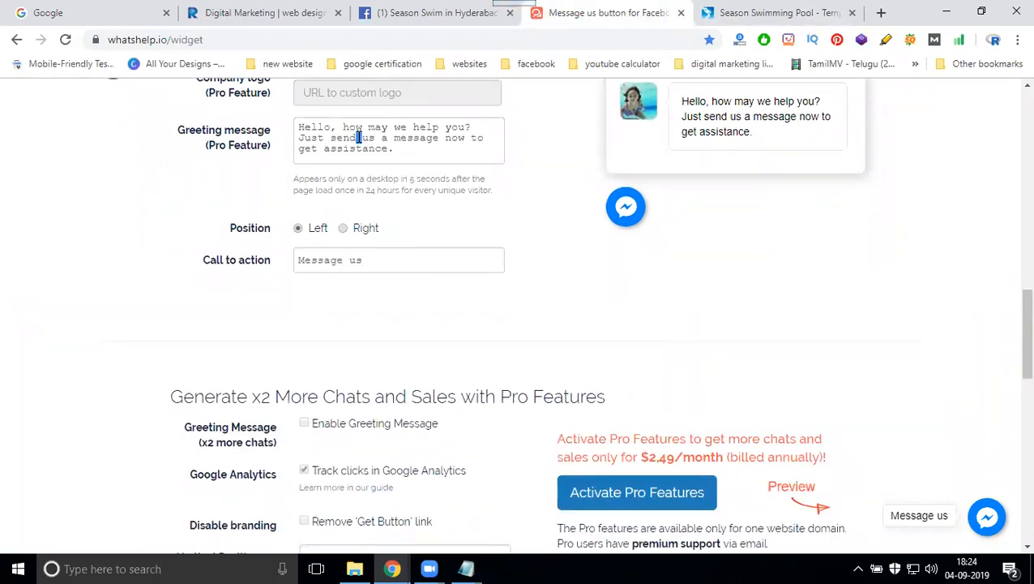
key(ctrl+a)
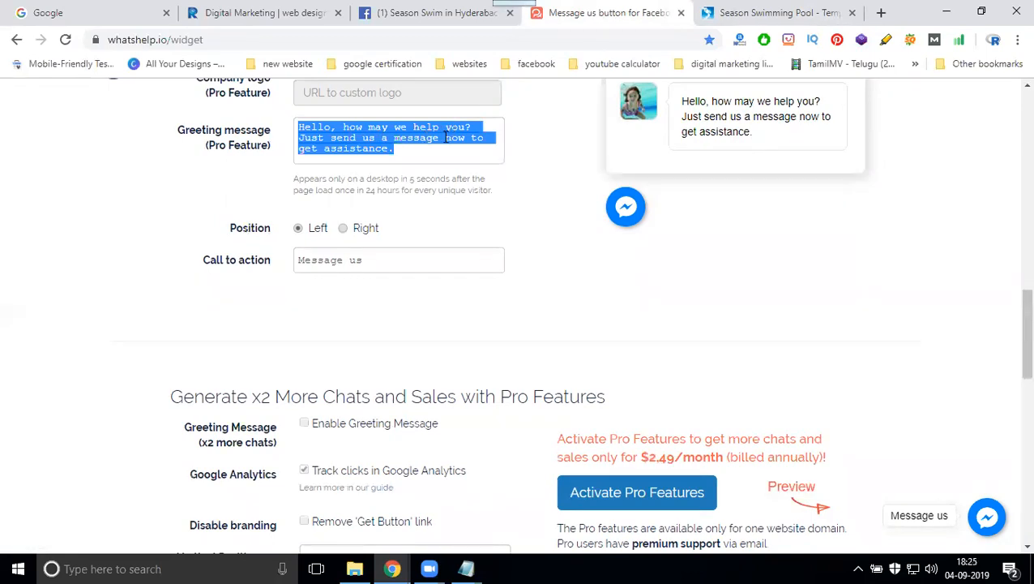
scroll(446, 146, down, 4)
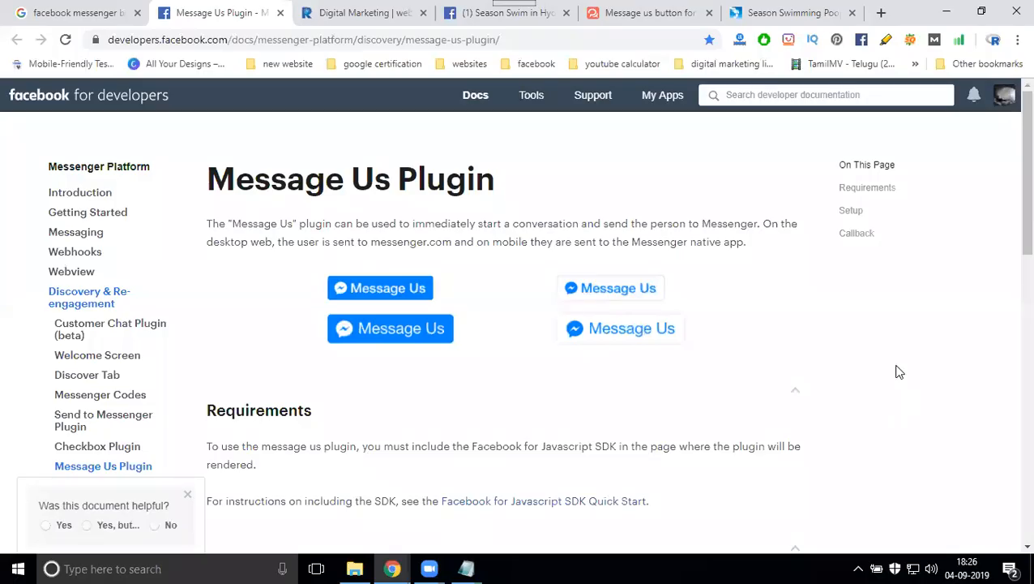
- Add the Message Us Plugin documentation address to the note below the widget link
click(317, 42)
key(ctrl+c)
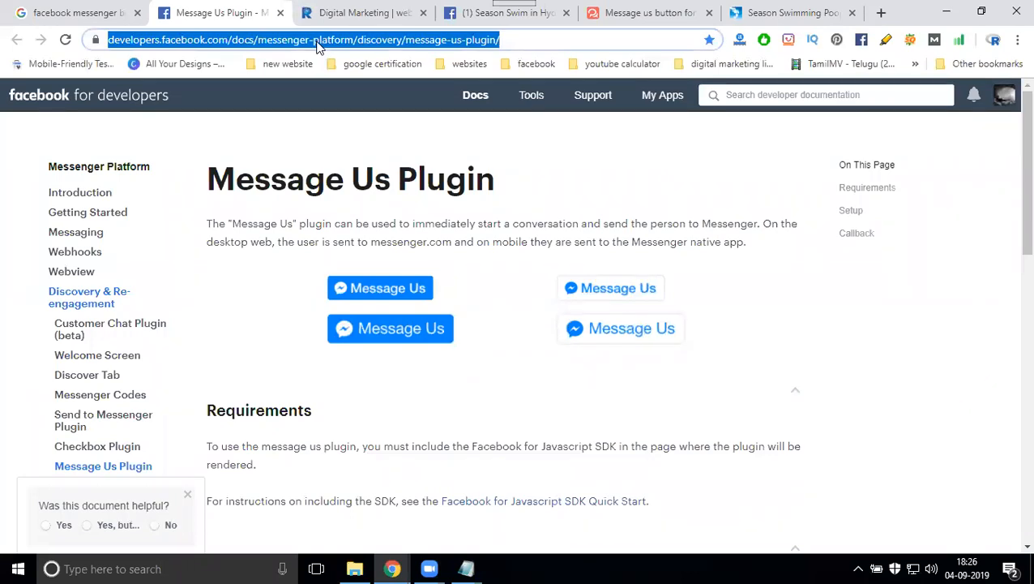
click(467, 568)
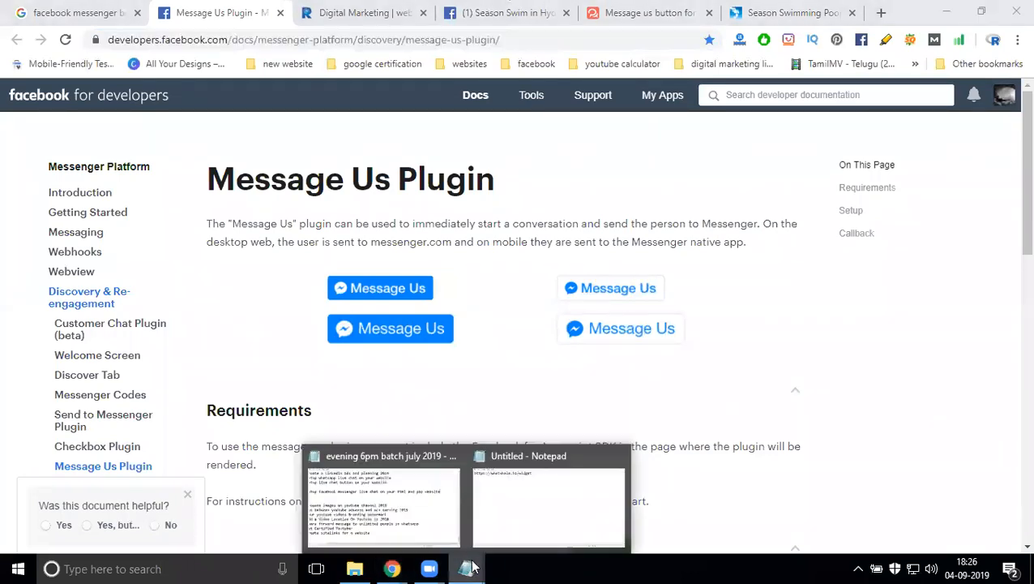
click(492, 448)
key(Return)
key(Return)
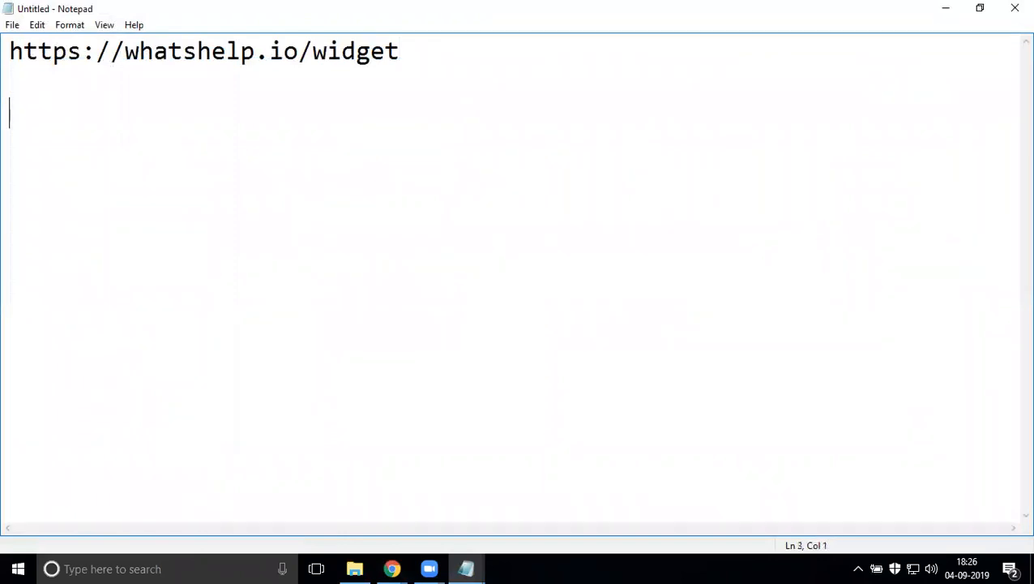
key(ctrl+v)
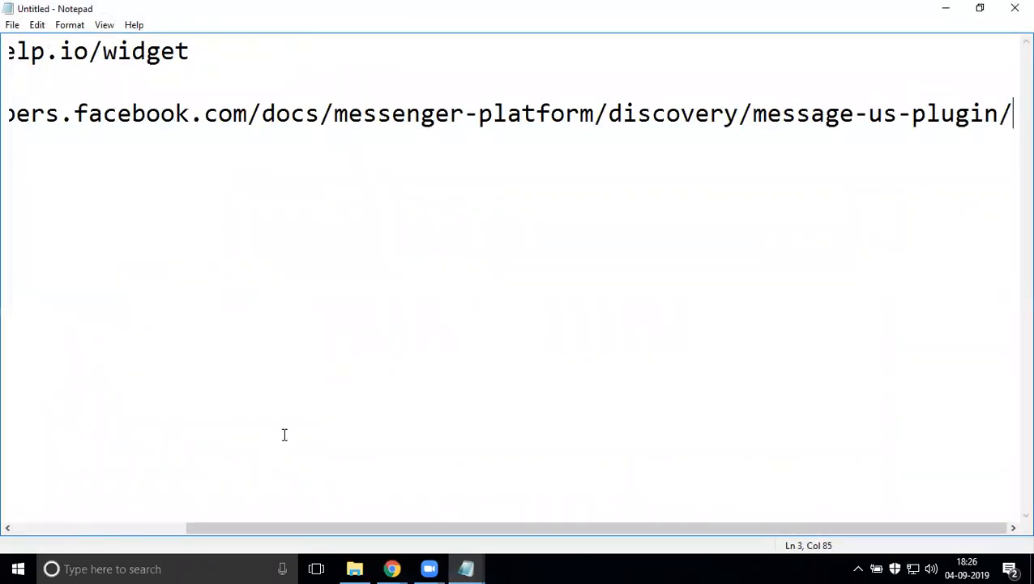
mouse_move(236, 529)
mouse_down()
mouse_move(69, 507)
mouse_move(243, 531)
mouse_up()
drag(337, 527, 239, 527)
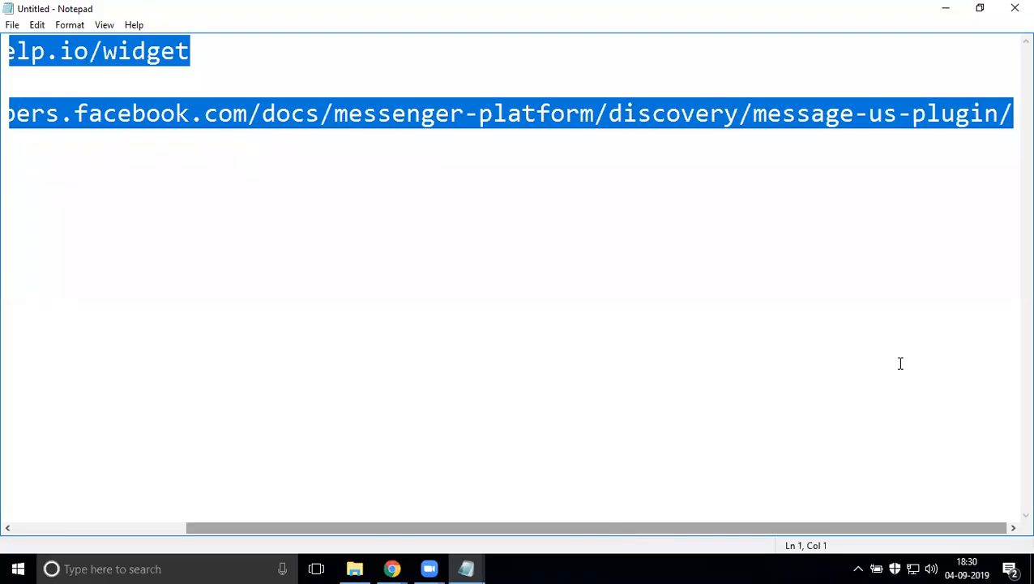
- Return to the Message Us Plugin documentation and scroll to the setup code
click(944, 8)
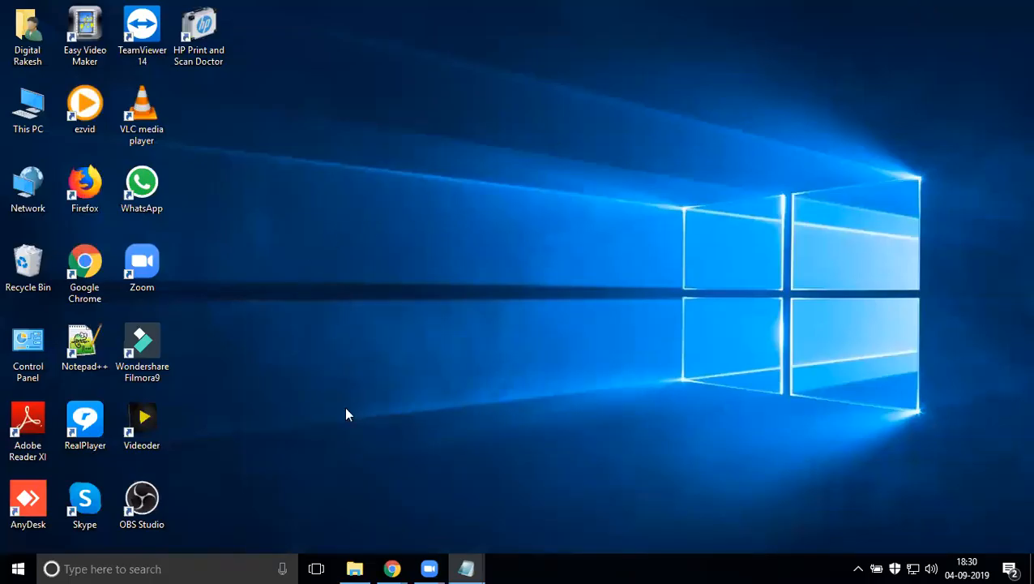
mouse_move(388, 568)
click(326, 502)
scroll(395, 267, down, 5)
- Select the whole Message Us setup code block and bring up the Run prompt
triple_click(320, 263)
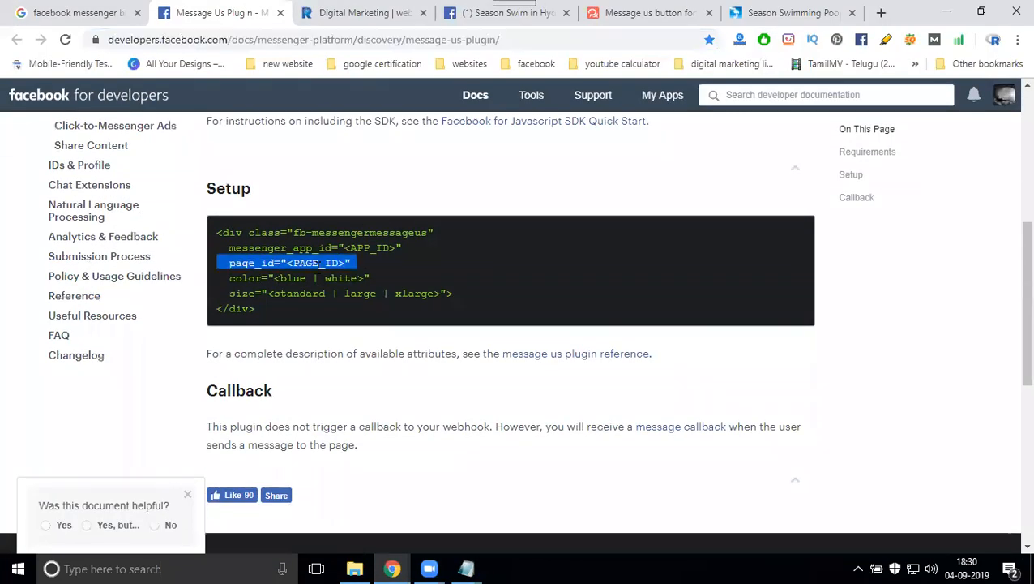
key(ctrl+a)
click(301, 280)
drag(270, 313, 217, 233)
key(ctrl+c)
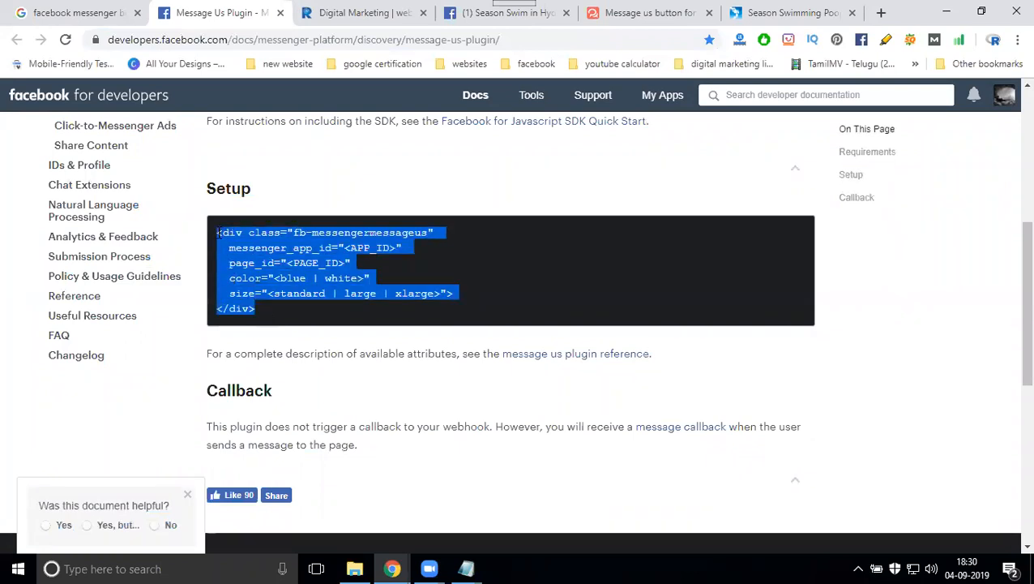
key(super+r)
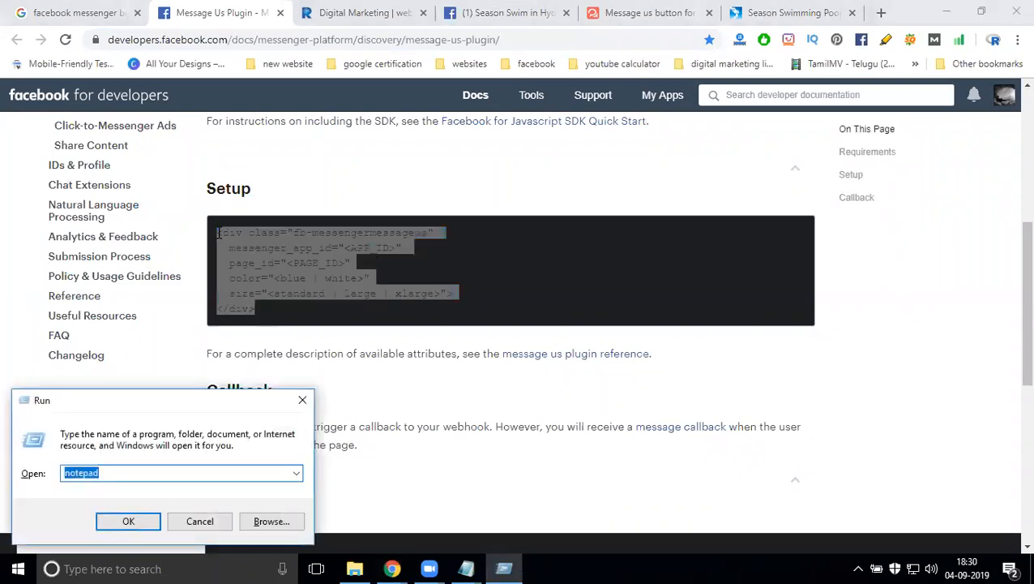
- Paste the Message Us setup code into a new Notepad note
key(Return)
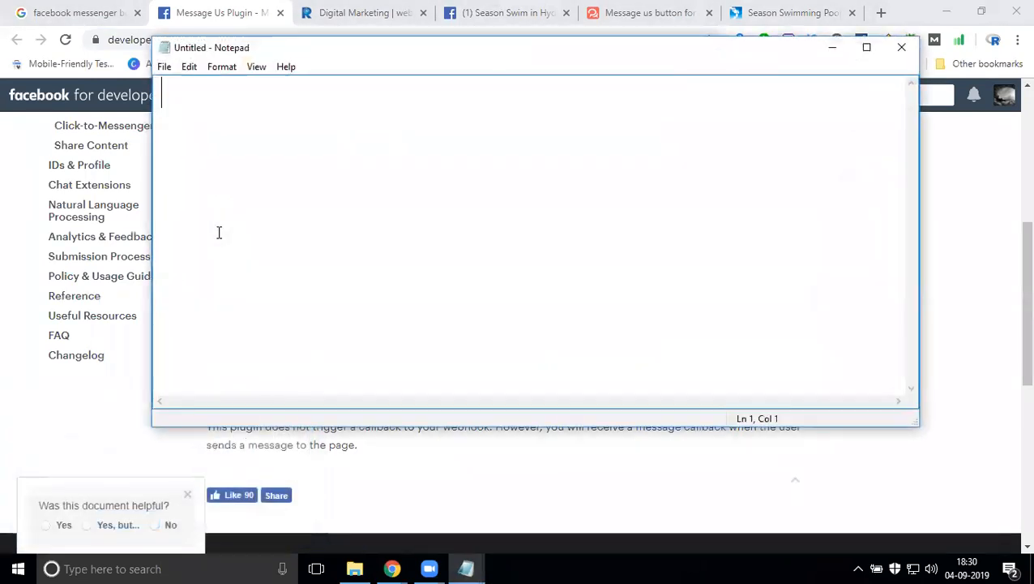
key(ctrl+v)
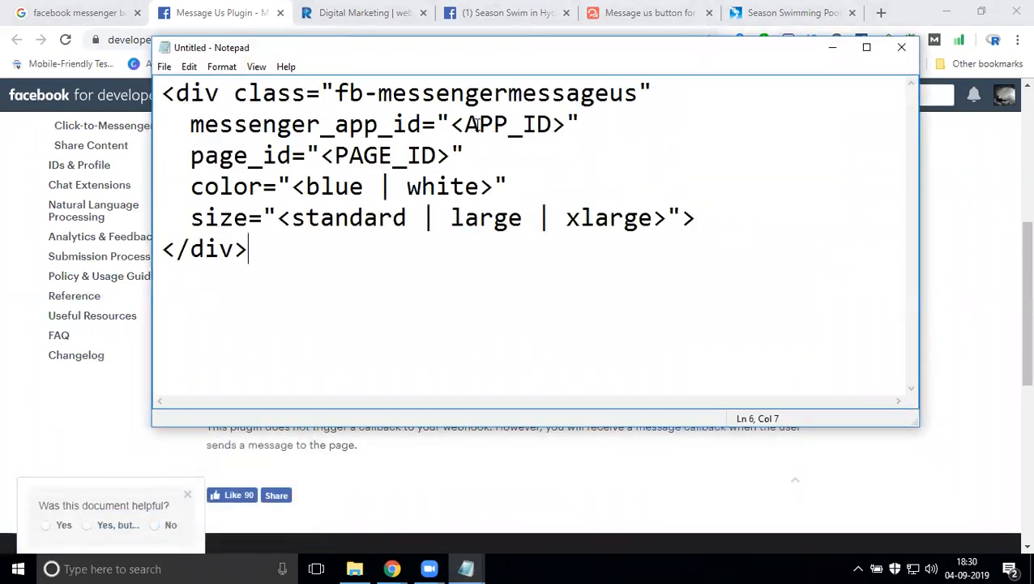
drag(451, 123, 567, 123)
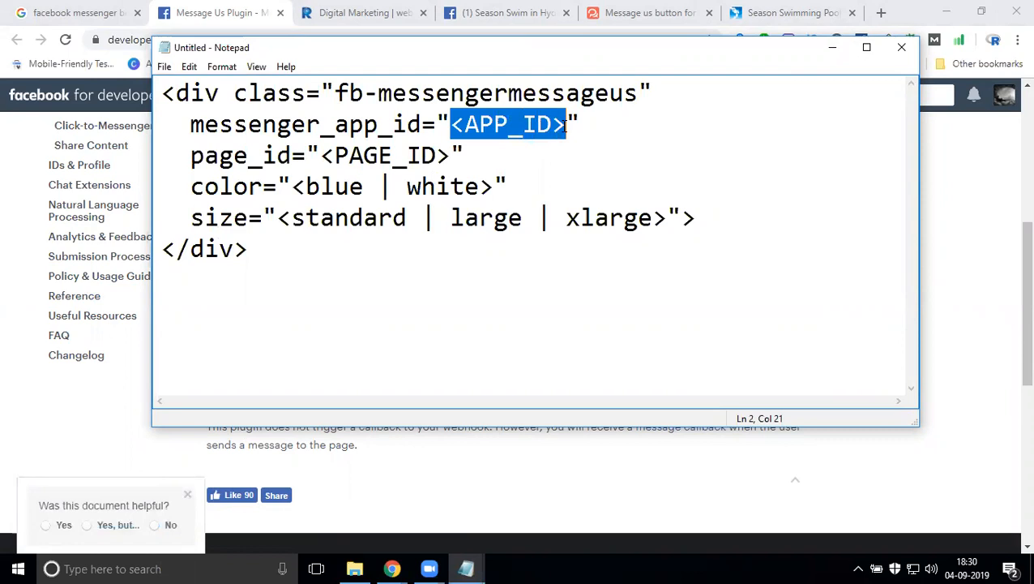
drag(450, 156, 327, 154)
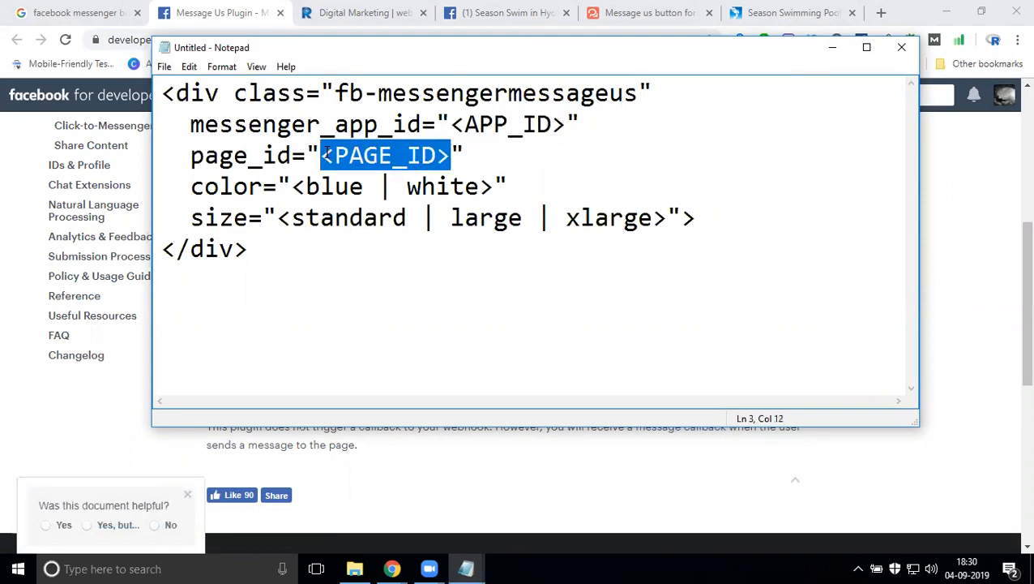
click(867, 47)
click(944, 13)
- Replace the <PAGE_ID> placeholder with the Season Swim in Hyderabad Facebook page URL
click(486, 14)
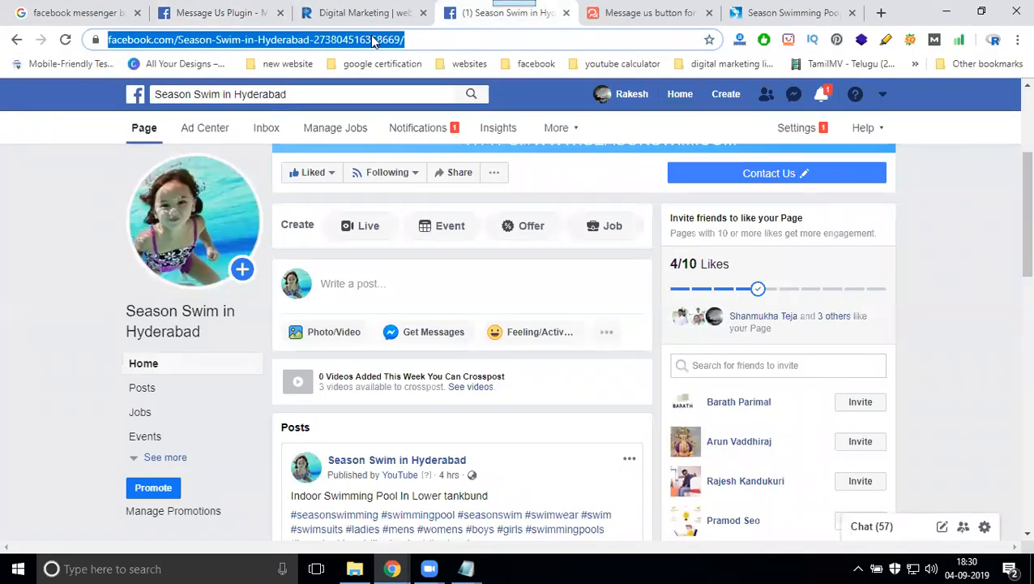
click(467, 569)
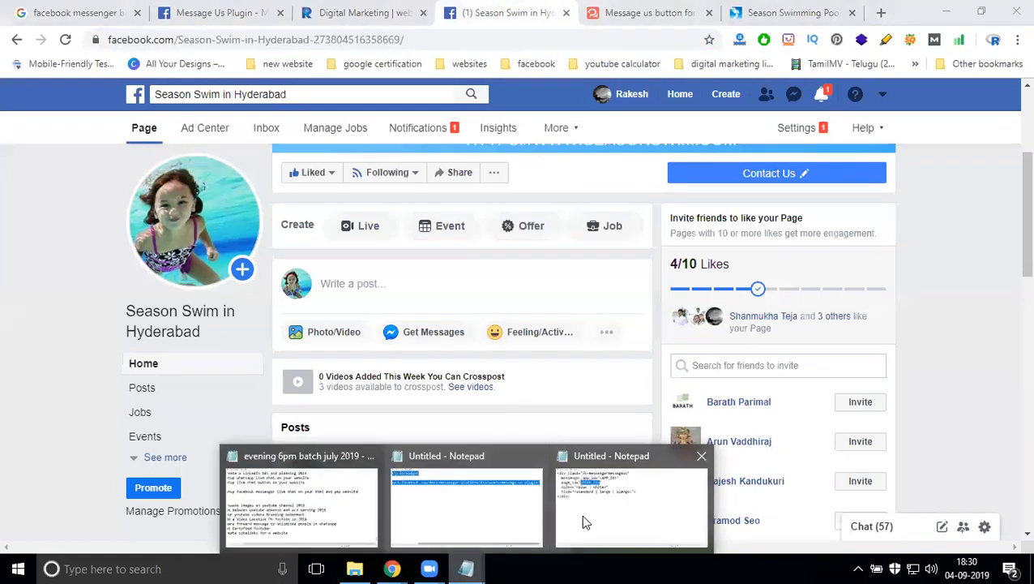
click(584, 517)
key(End)
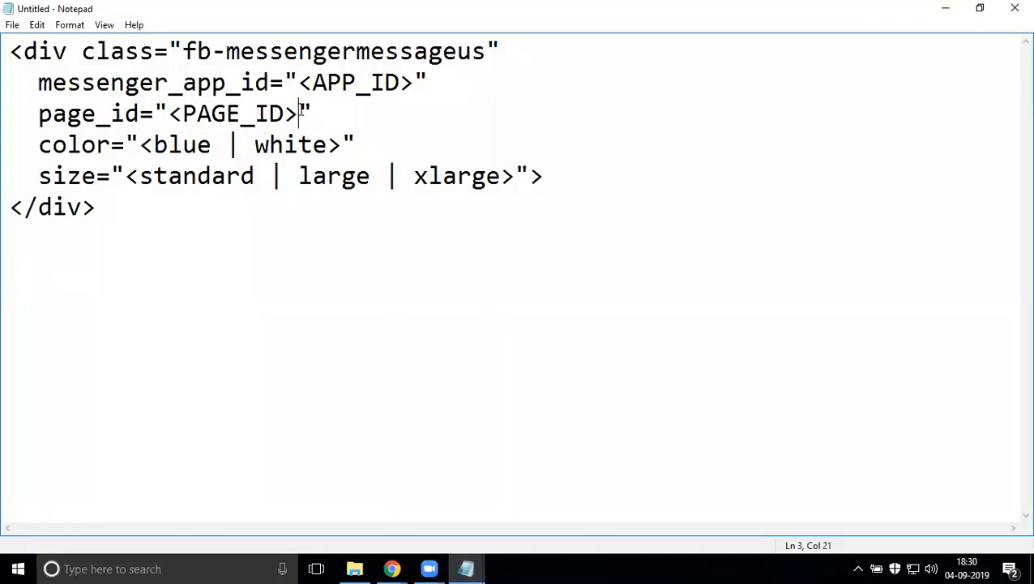
key(shift+Home)
click(196, 113)
drag(170, 113, 295, 114)
key(ctrl+v)
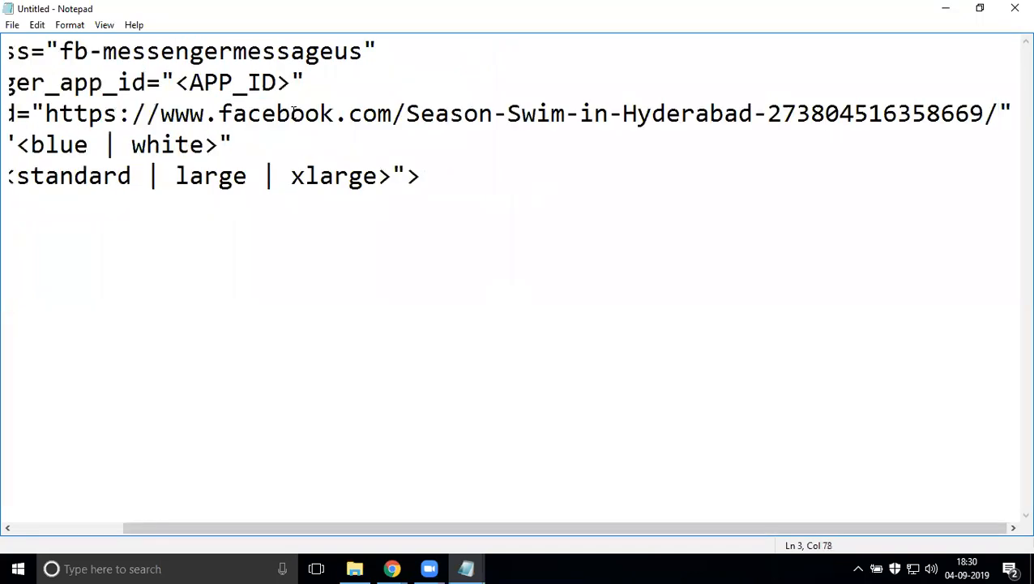
click(947, 10)
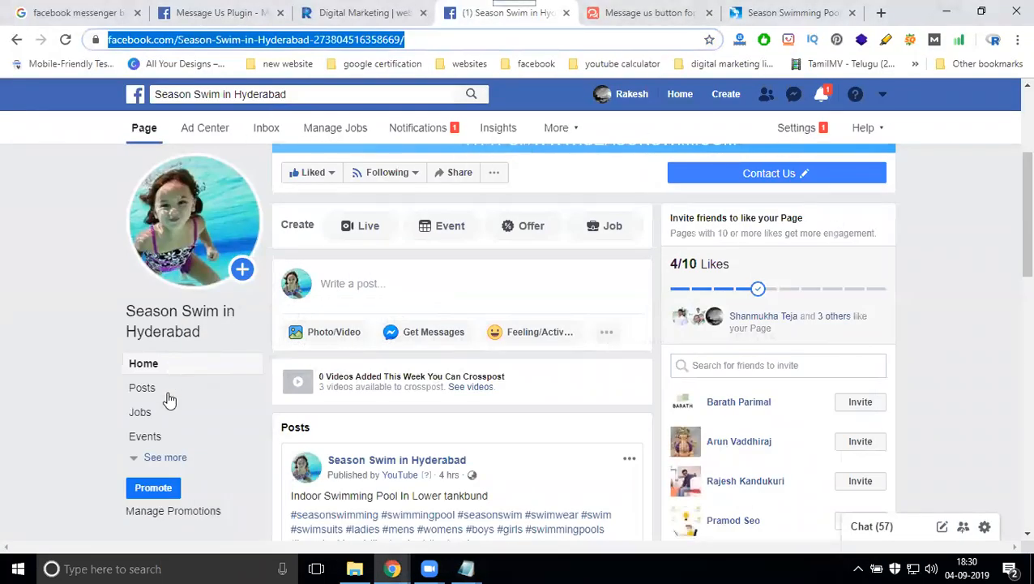
- Copy the numeric Page ID from the Season Swim page's About section and return to the snippet
scroll(166, 400, down, 3)
click(166, 458)
scroll(154, 405, down, 3)
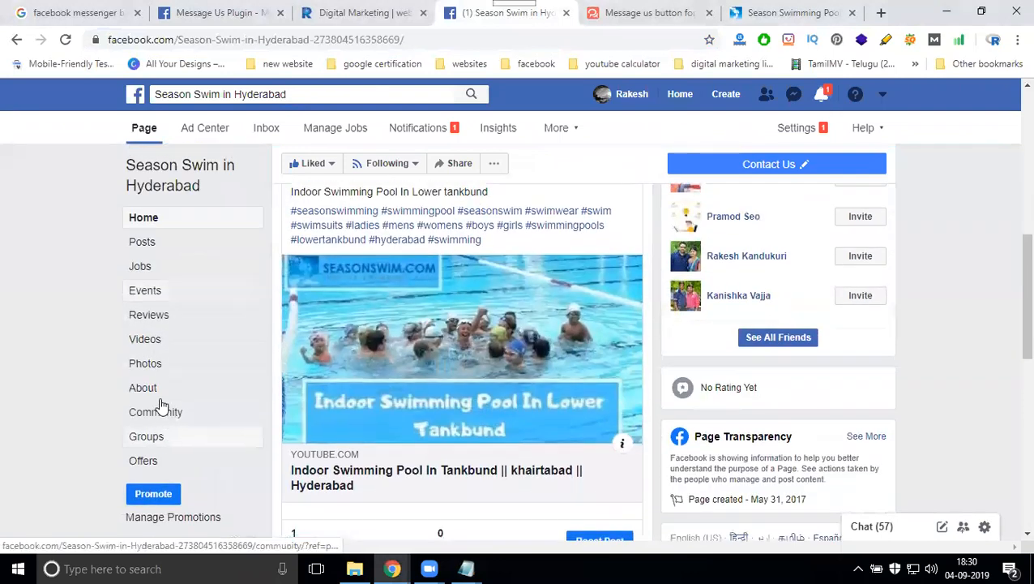
click(152, 388)
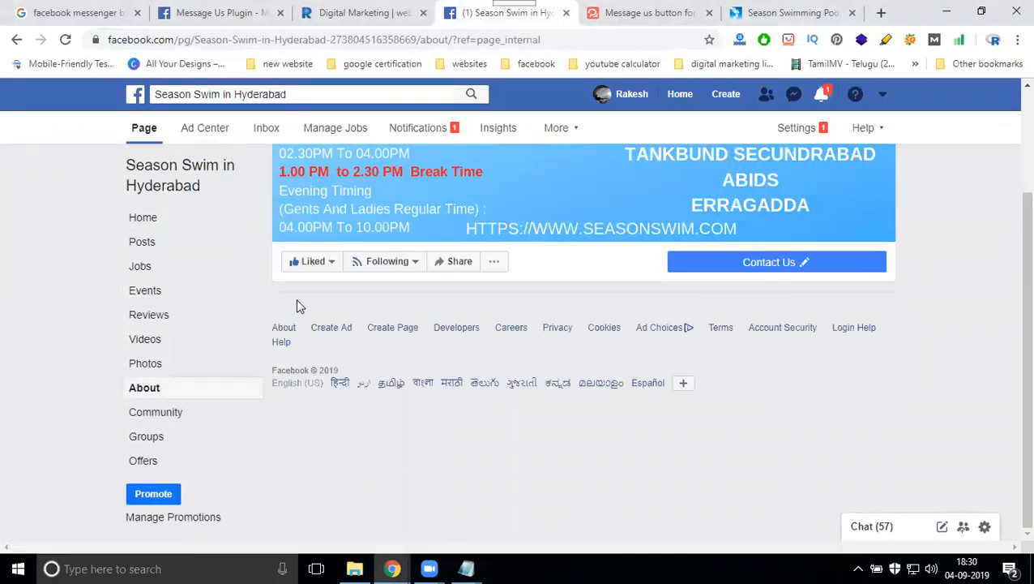
scroll(357, 307, down, 4)
scroll(359, 308, down, 3)
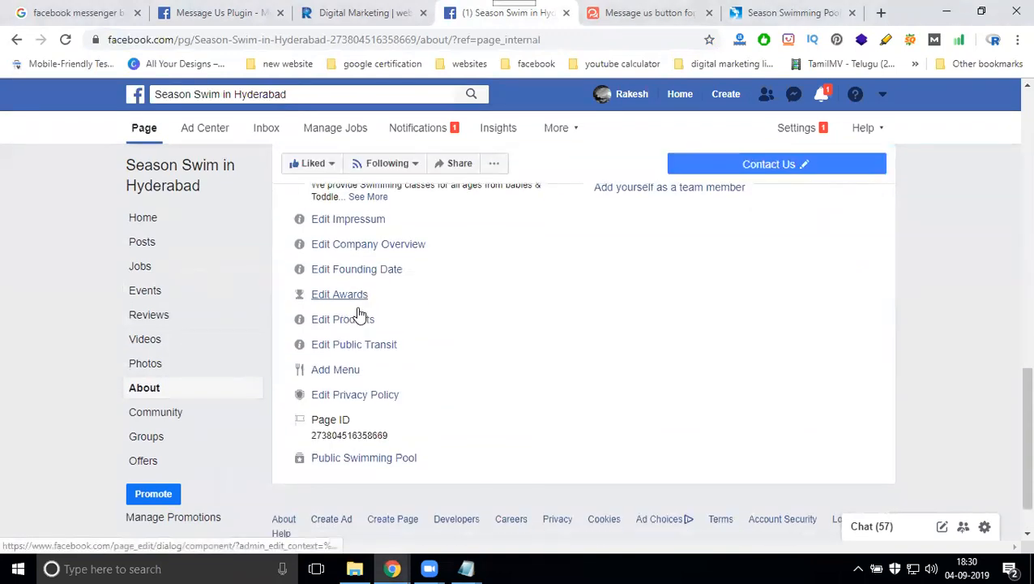
double_click(351, 377)
key(ctrl+c)
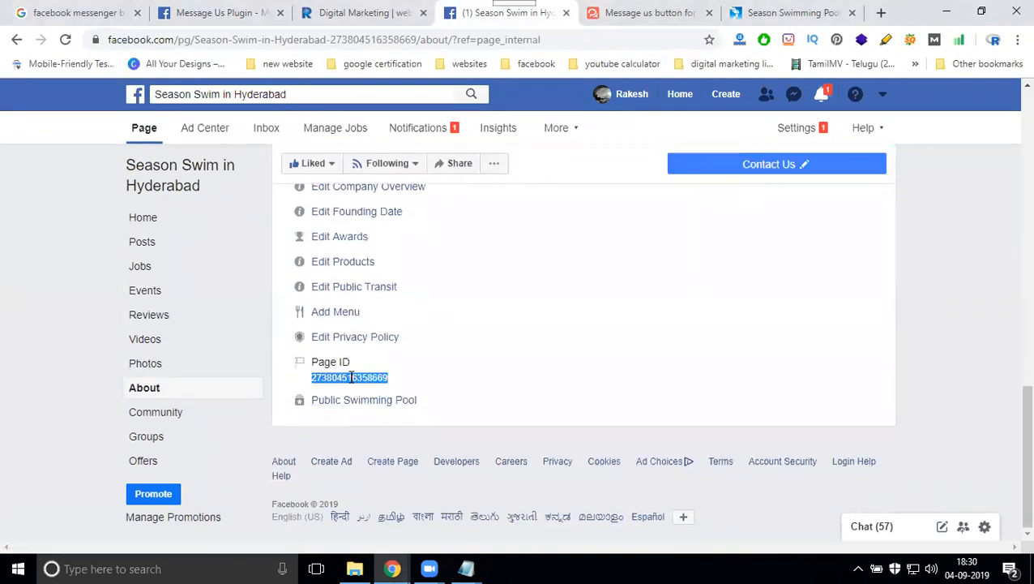
click(466, 568)
click(635, 533)
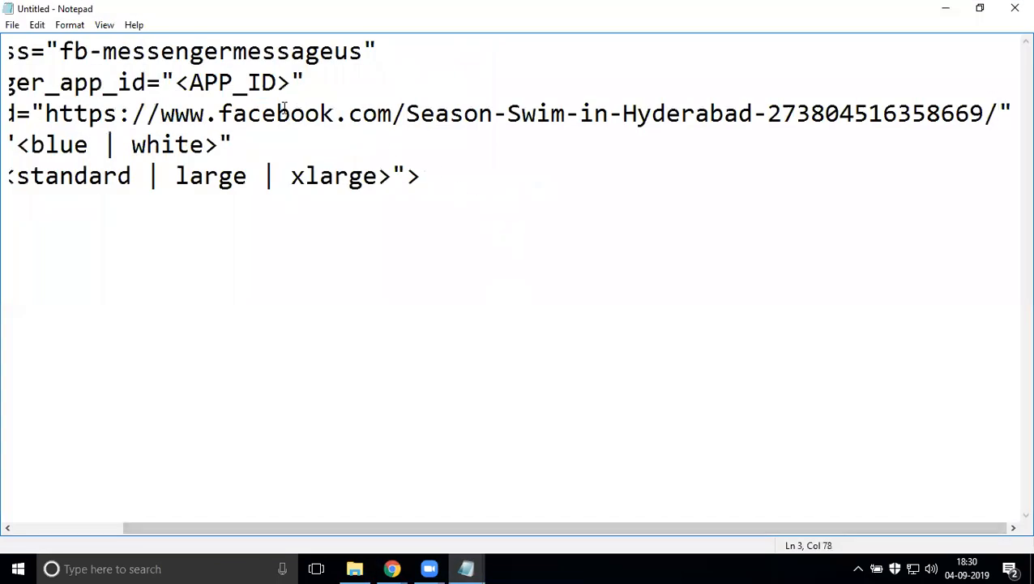
- Replace the <APP_ID> placeholder with the copied Page ID
drag(291, 82, 172, 81)
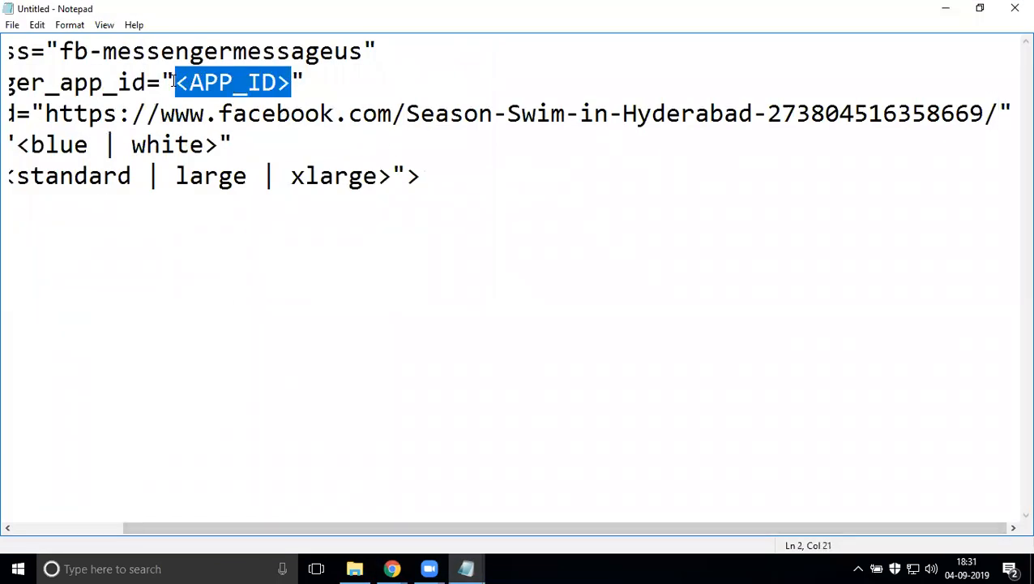
key(ctrl+v)
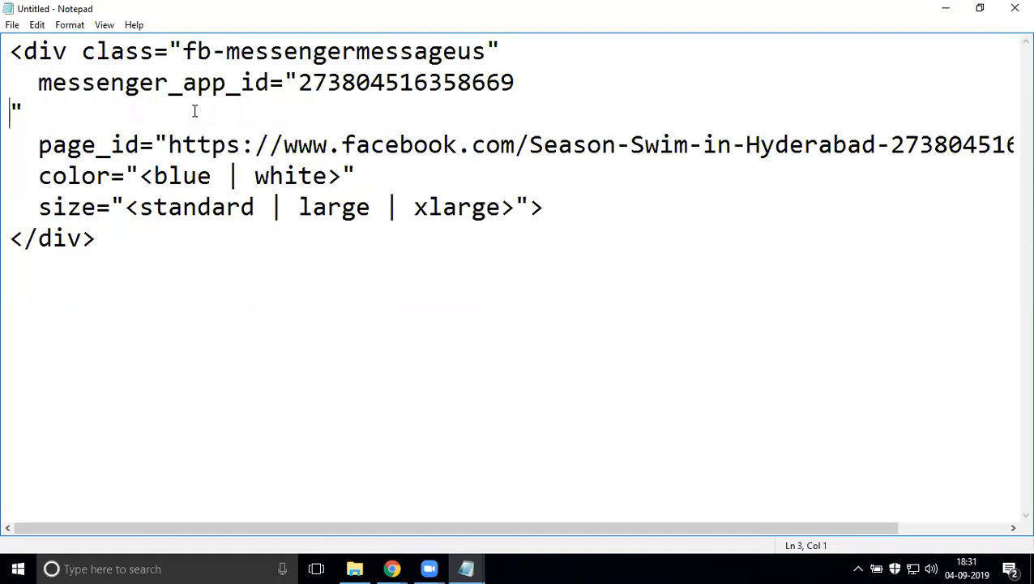
key(BackSpace)
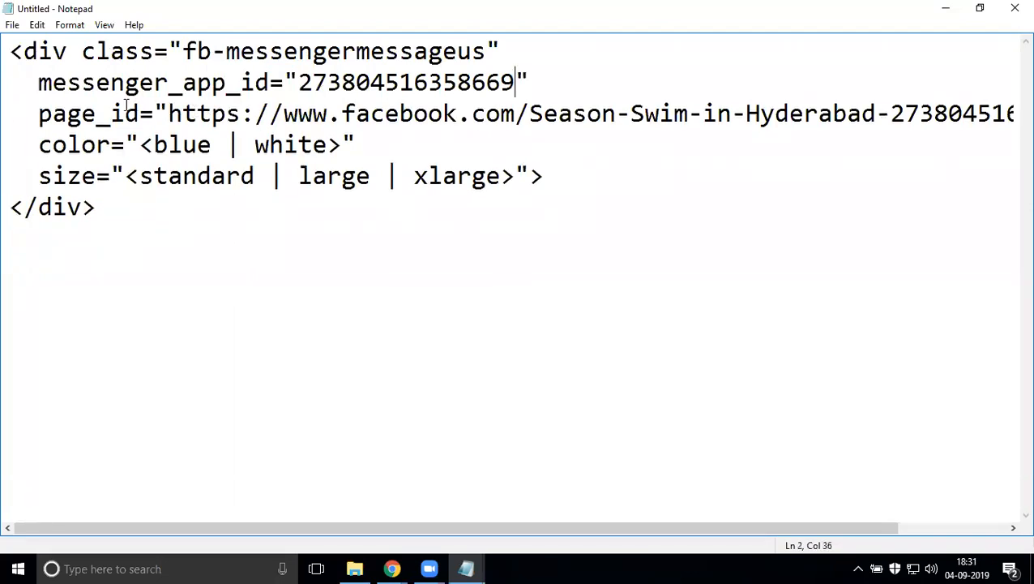
- Replace the page_id URL with the Page ID, select the finished snippet, and minimize Notepad
click(168, 114)
key(shift+End)
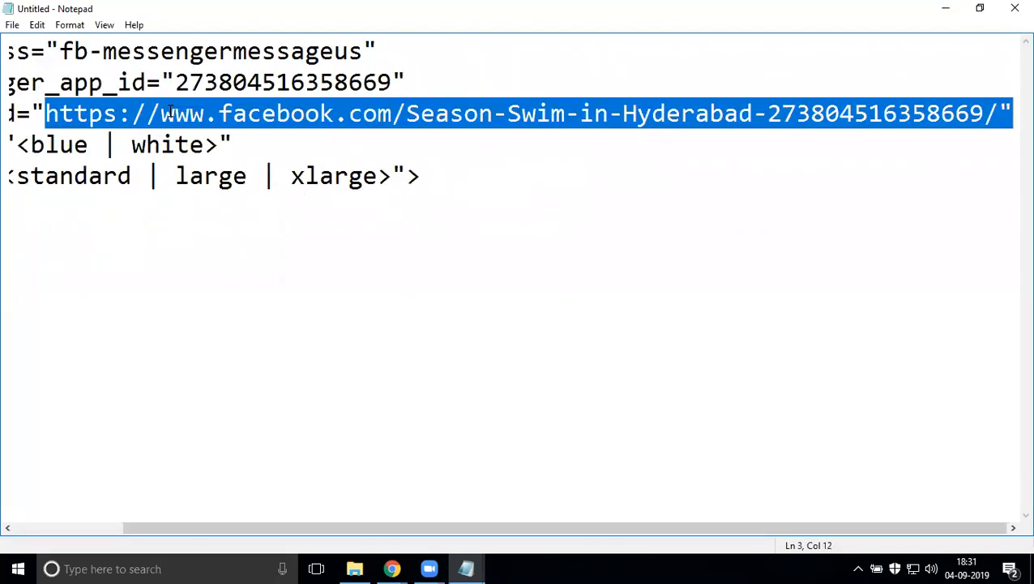
key(shift+Left)
key(shift+Left)
key(shift+Right)
key(ctrl+v)
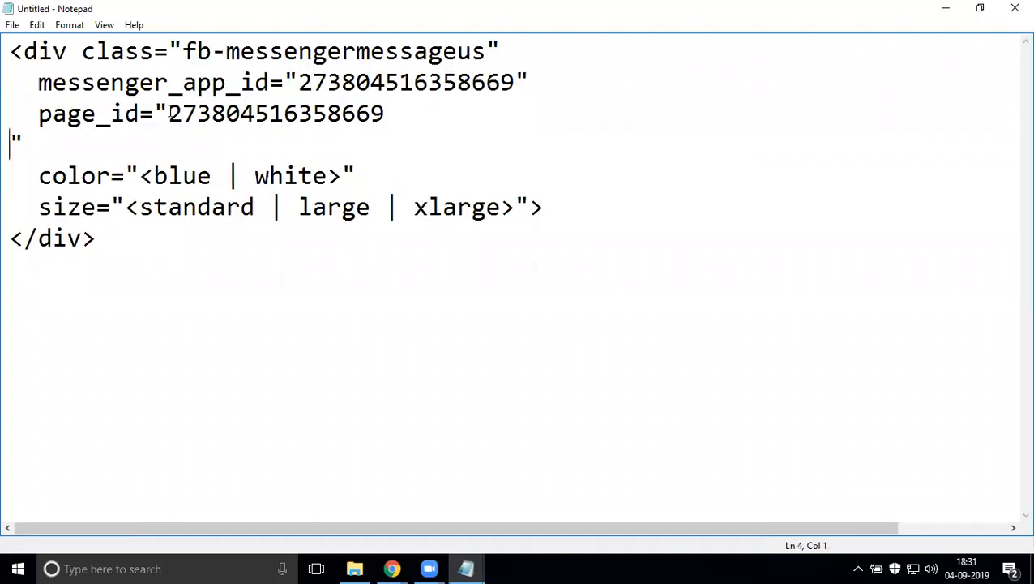
key(BackSpace)
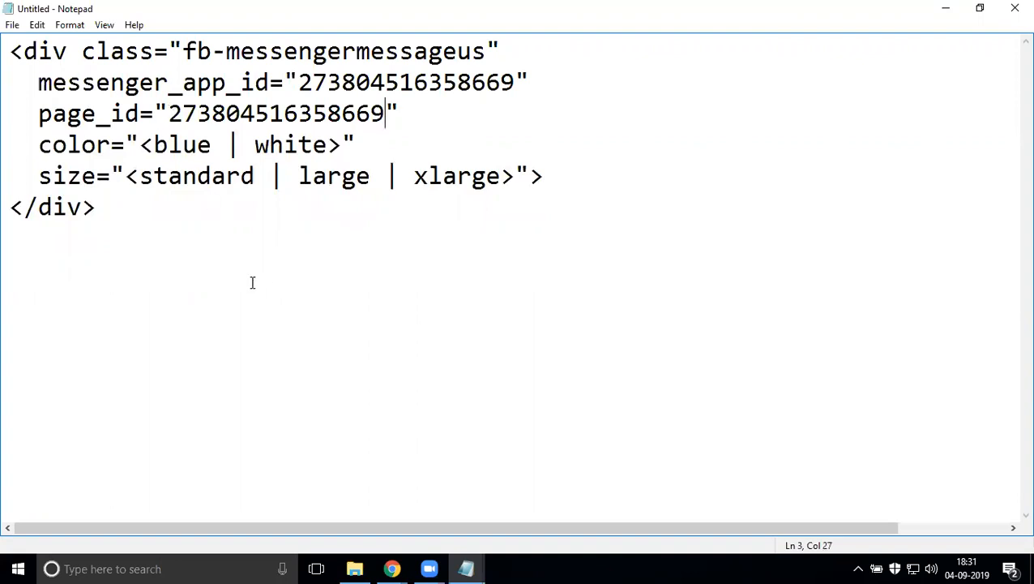
drag(105, 207, 12, 53)
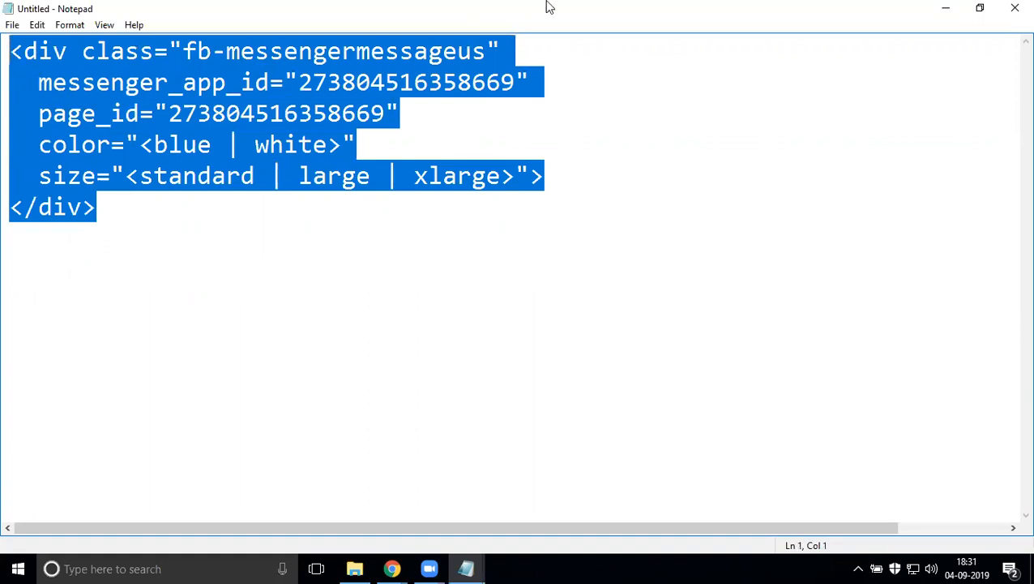
click(944, 10)
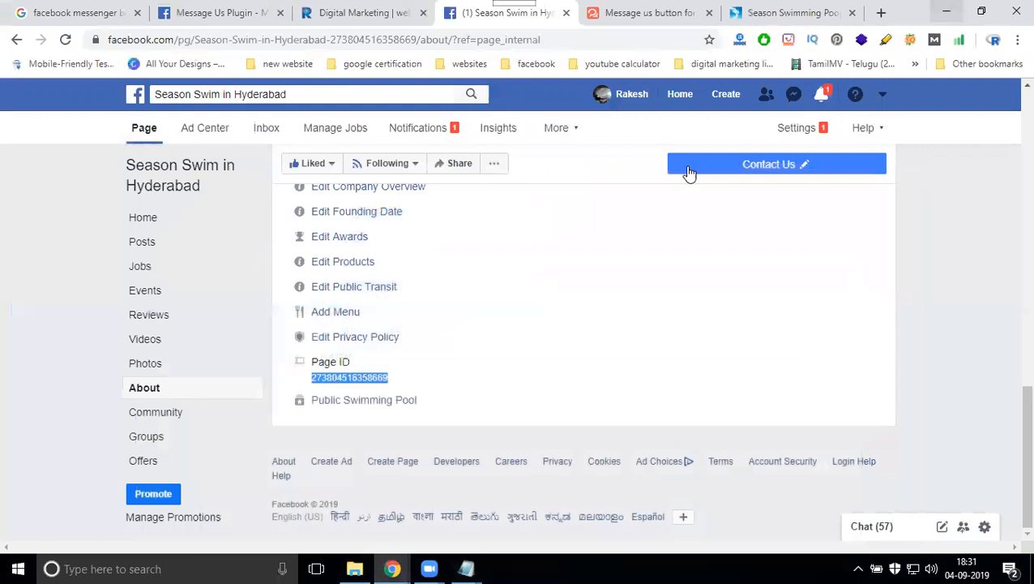
- Select the step-3 'Add the code to your website' widget script on the WhatsHelp page for copying
click(618, 14)
scroll(2, 304, down, 6)
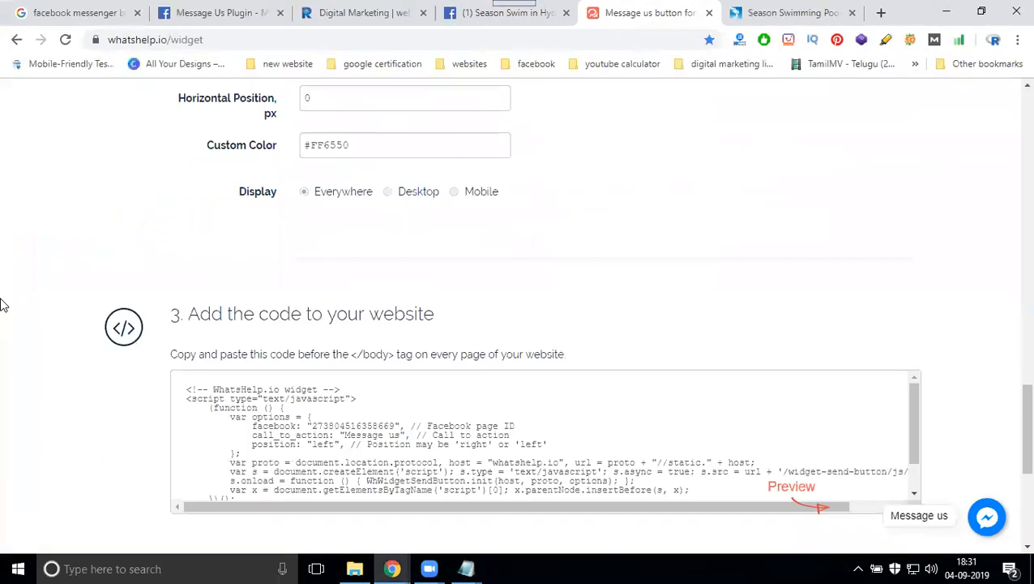
click(294, 253)
key(ctrl+c)
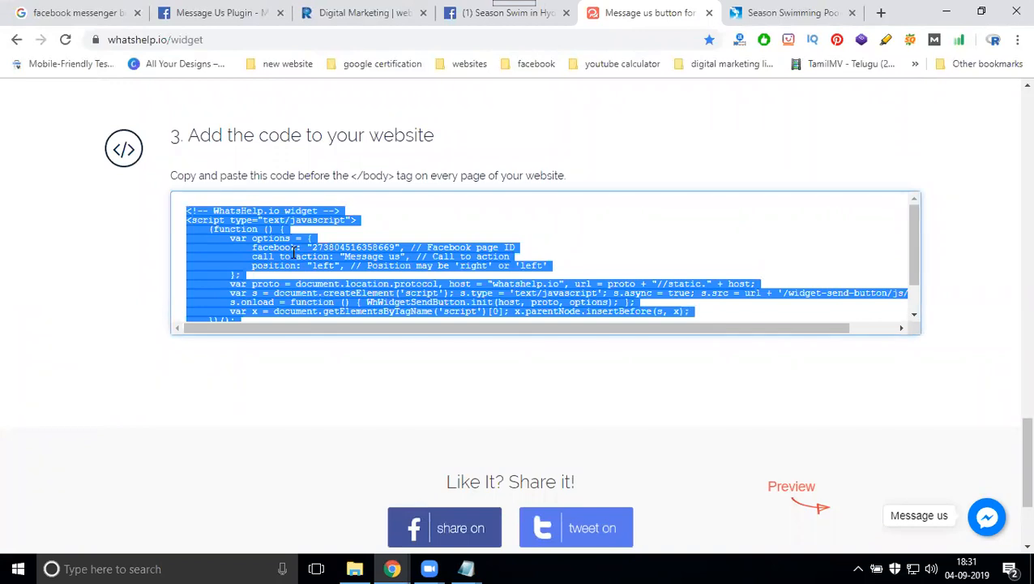
- Scroll the seasonswim.com home page down to the footer with the branch addresses
click(764, 12)
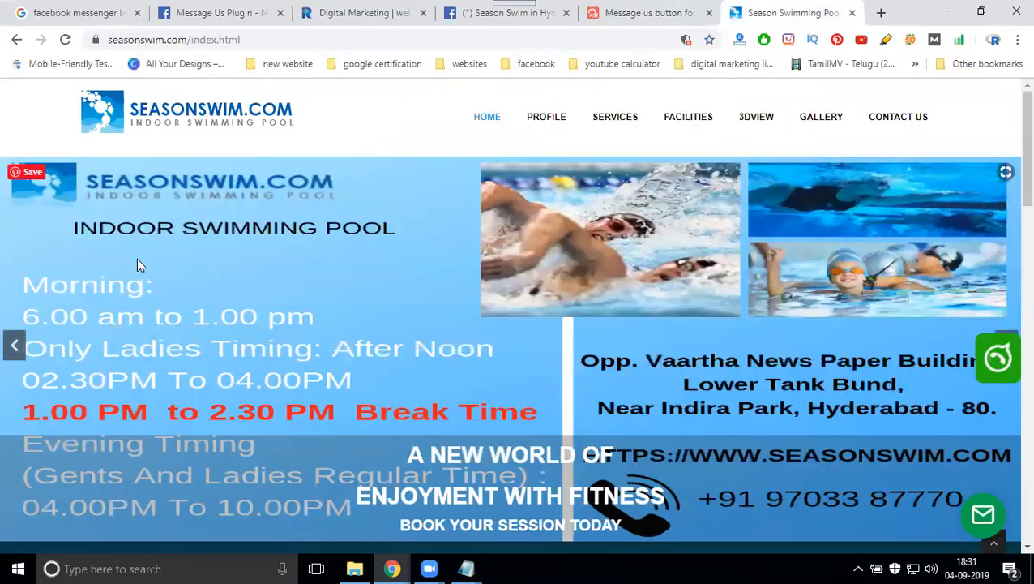
scroll(140, 263, down, 2)
scroll(141, 271, down, 8)
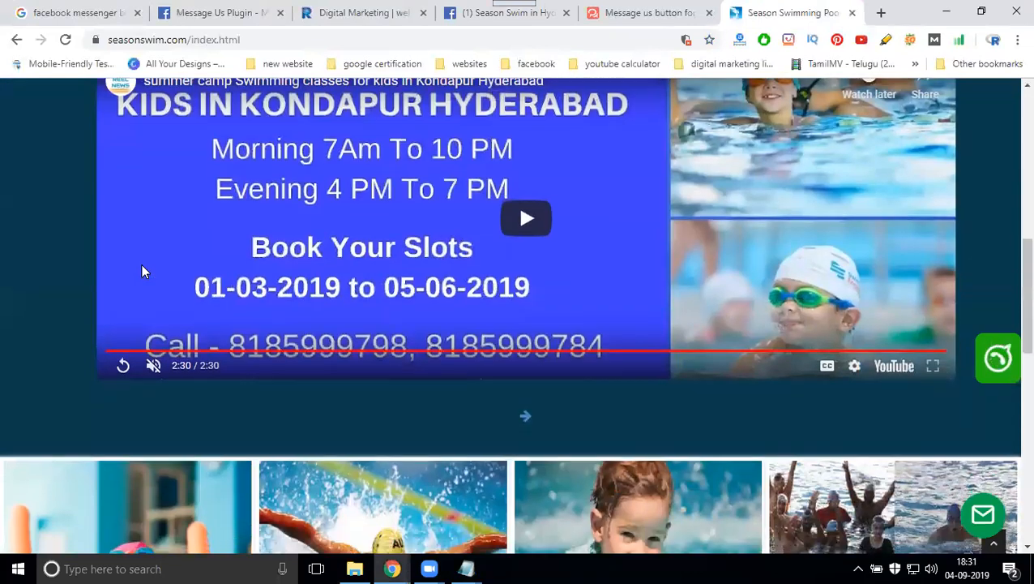
scroll(141, 273, down, 4)
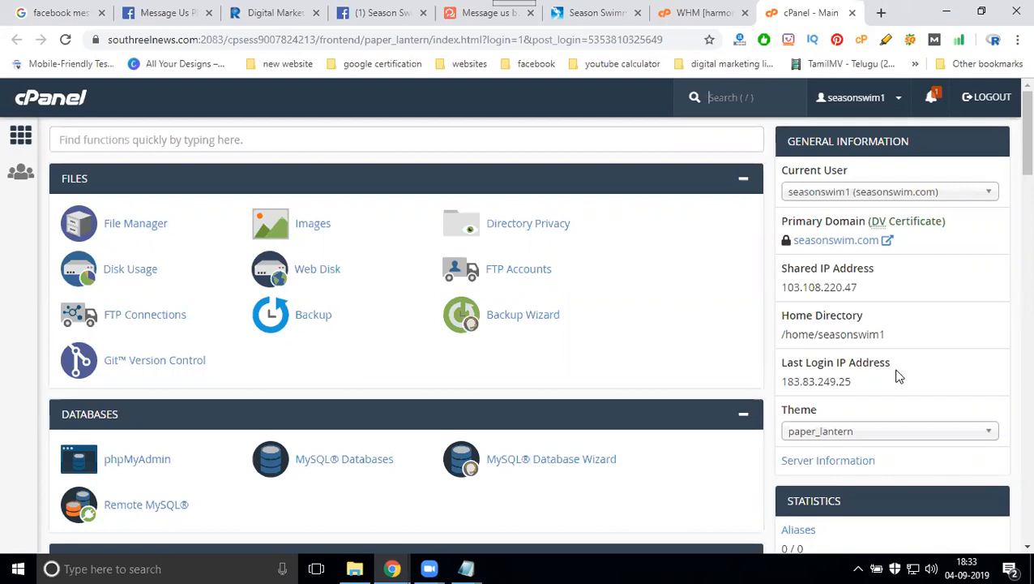
- In cPanel's File Manager, open public_html/index.html in the code editor
click(479, 13)
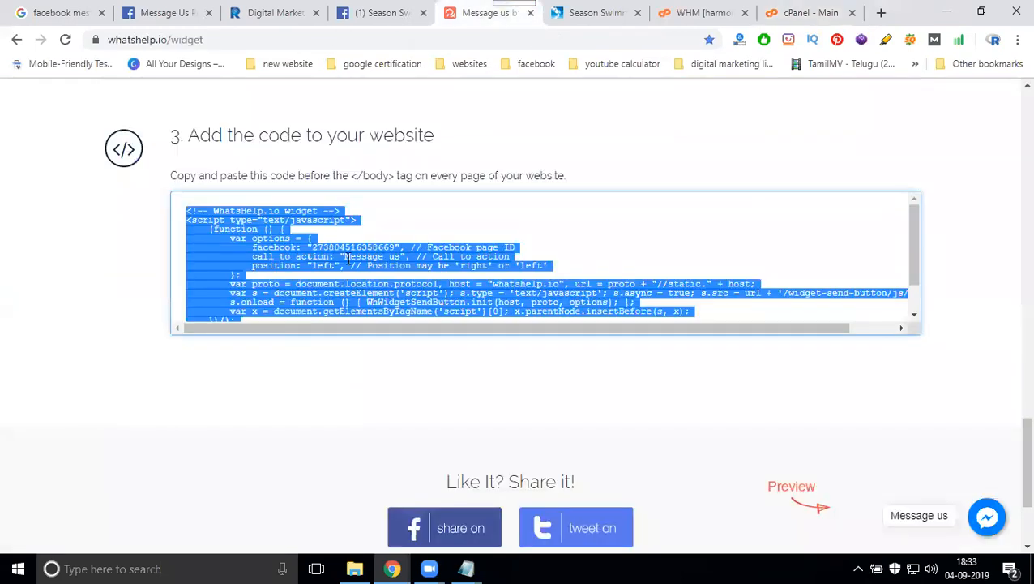
click(776, 12)
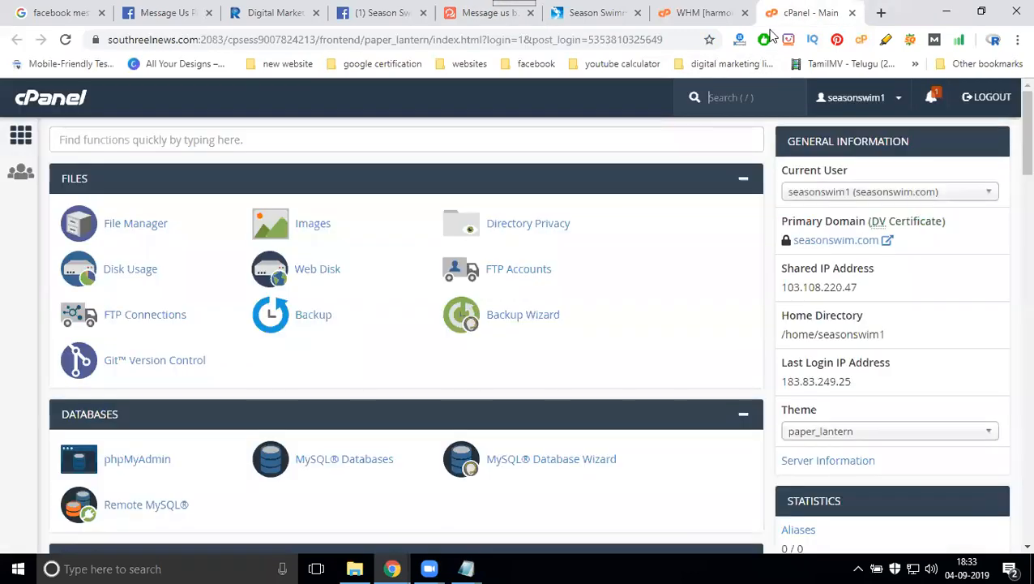
click(143, 225)
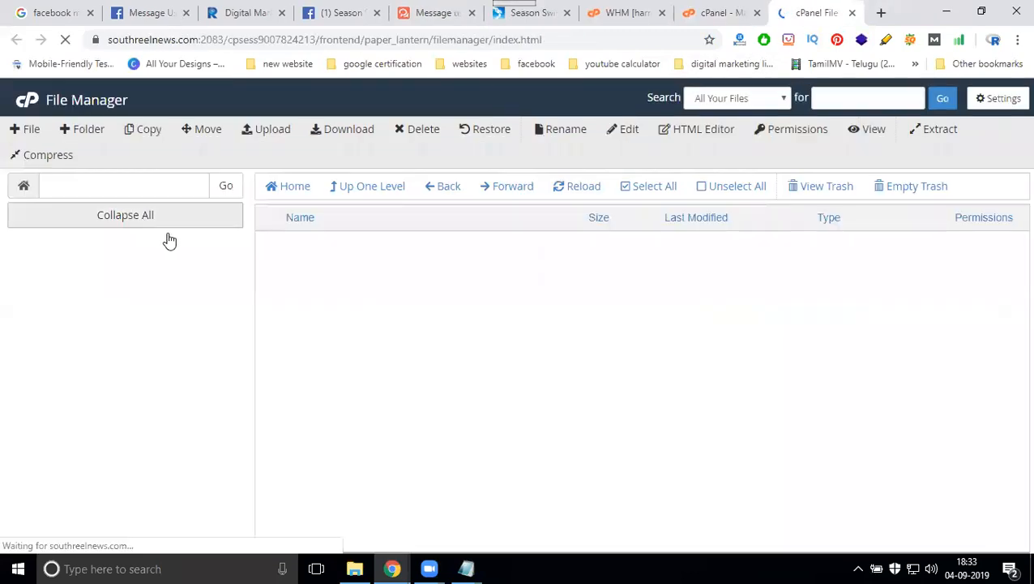
scroll(318, 332, down, 4)
double_click(373, 318)
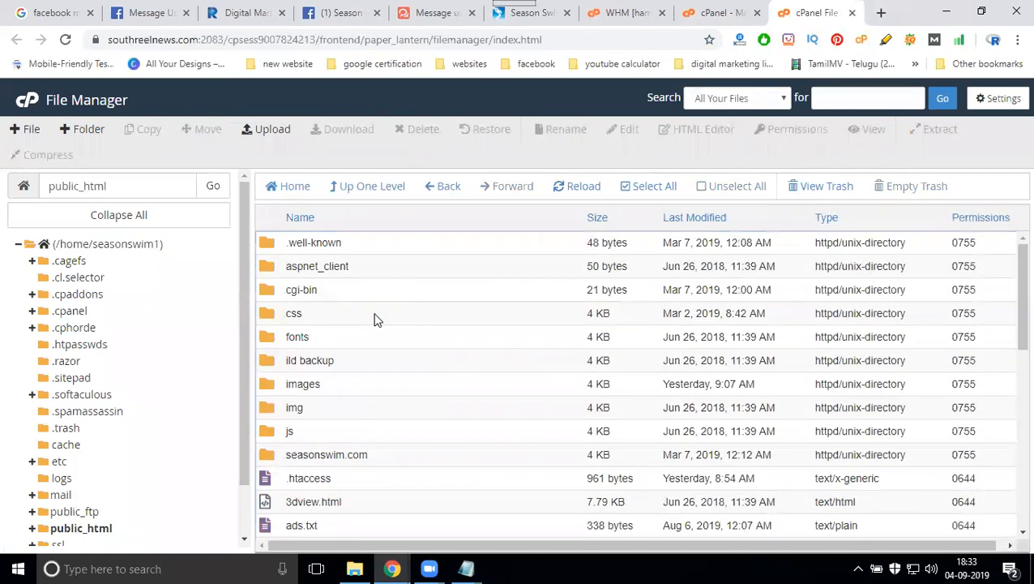
scroll(374, 319, down, 3)
scroll(320, 405, down, 2)
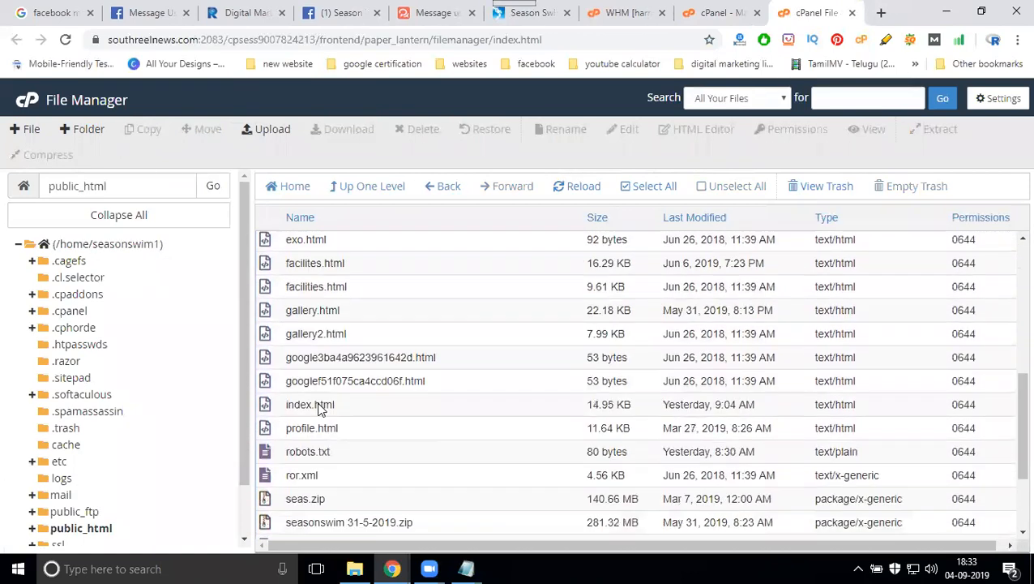
right_click(307, 410)
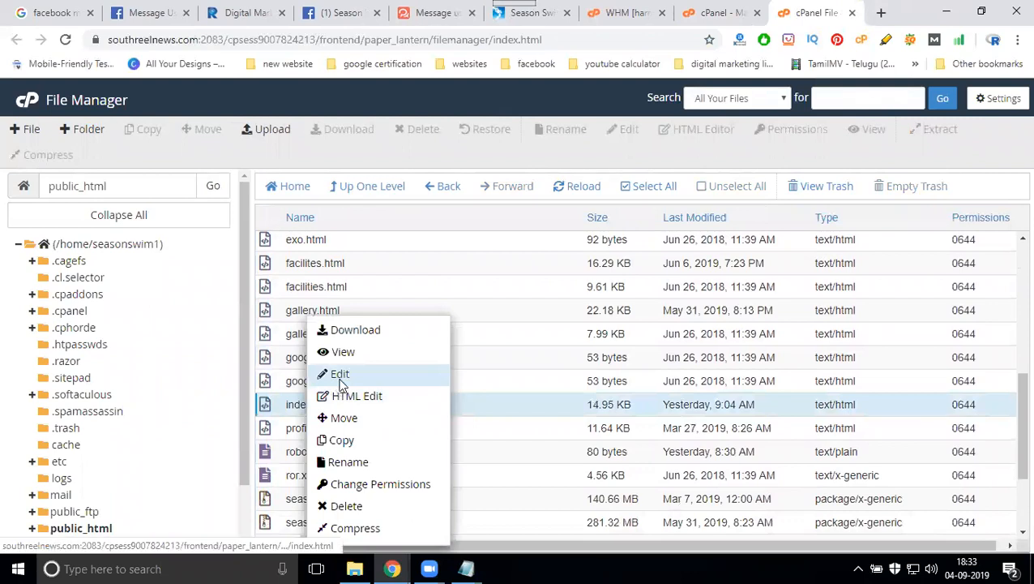
click(340, 373)
click(652, 432)
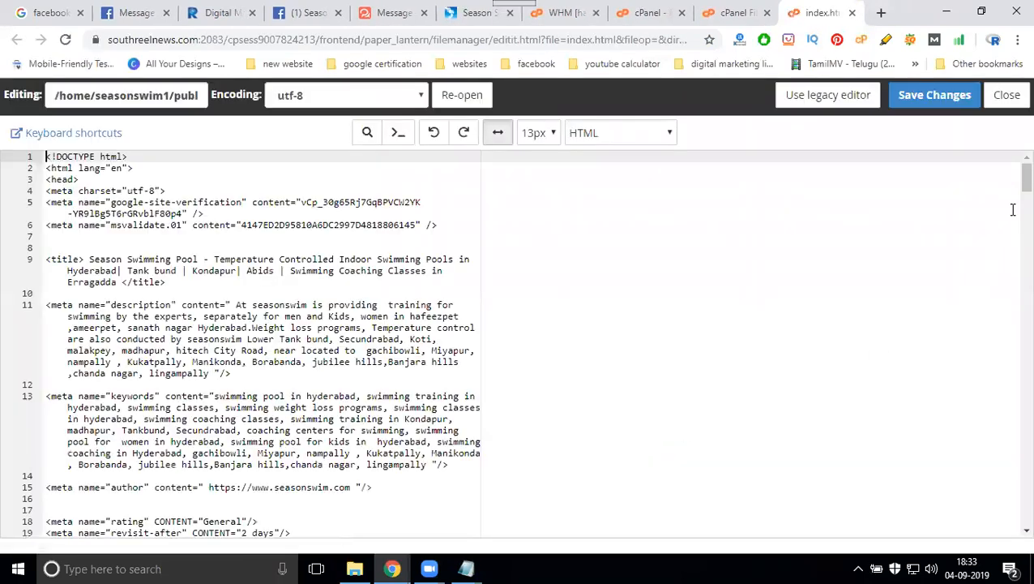
- Paste the WhatsHelp.io widget script after the </div> on line 371 of index.html and save
drag(1013, 190, 1023, 519)
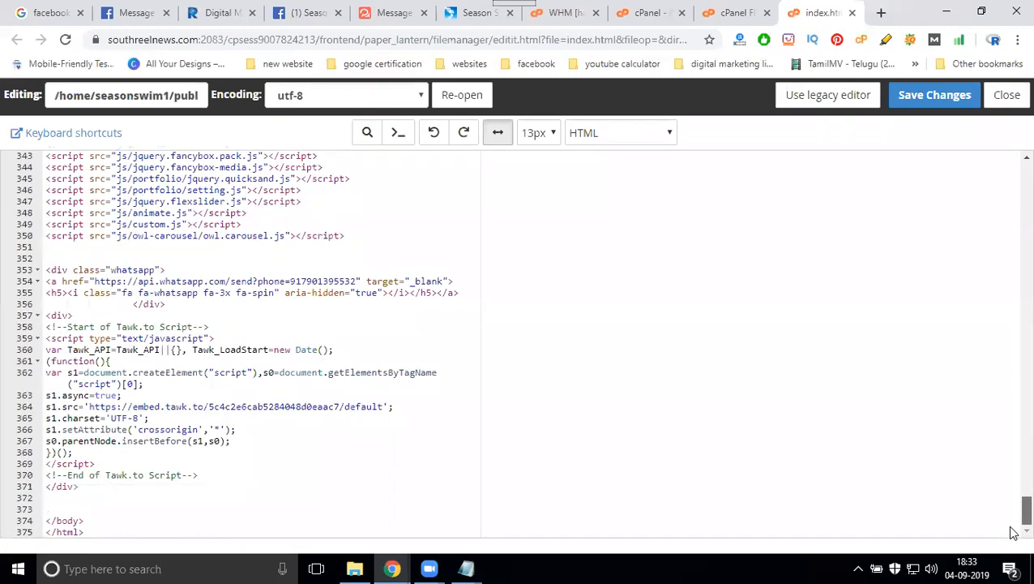
click(90, 491)
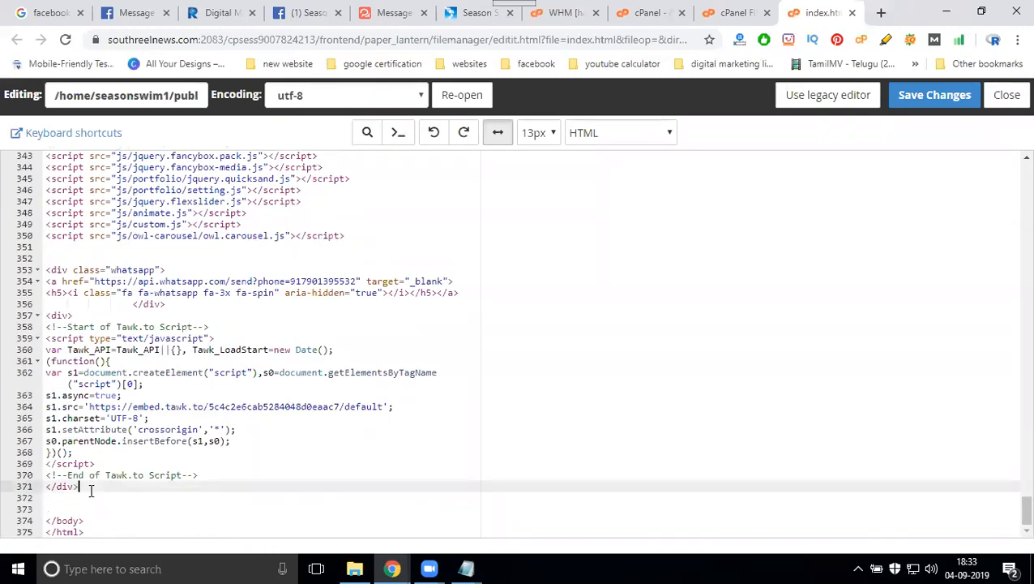
key(Return)
key(Return)
key(ctrl+v)
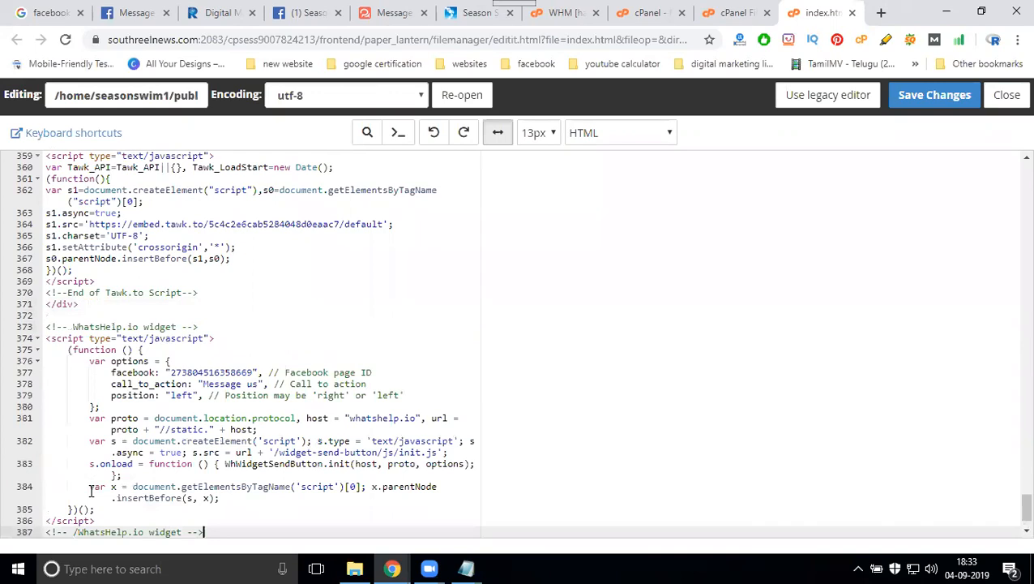
click(938, 95)
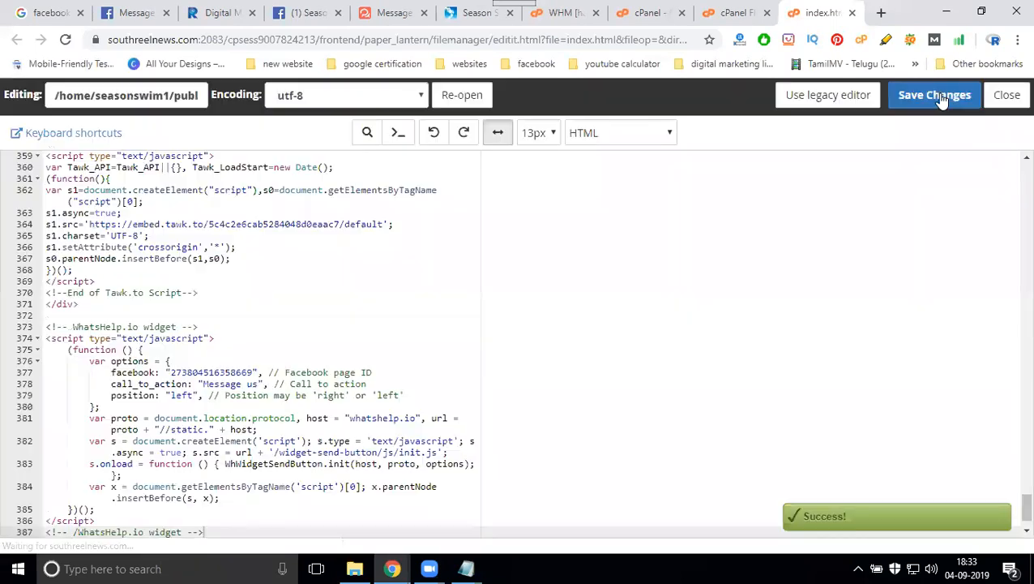
- Reload seasonswim.com and test that the new Messenger chat panel opens
click(448, 20)
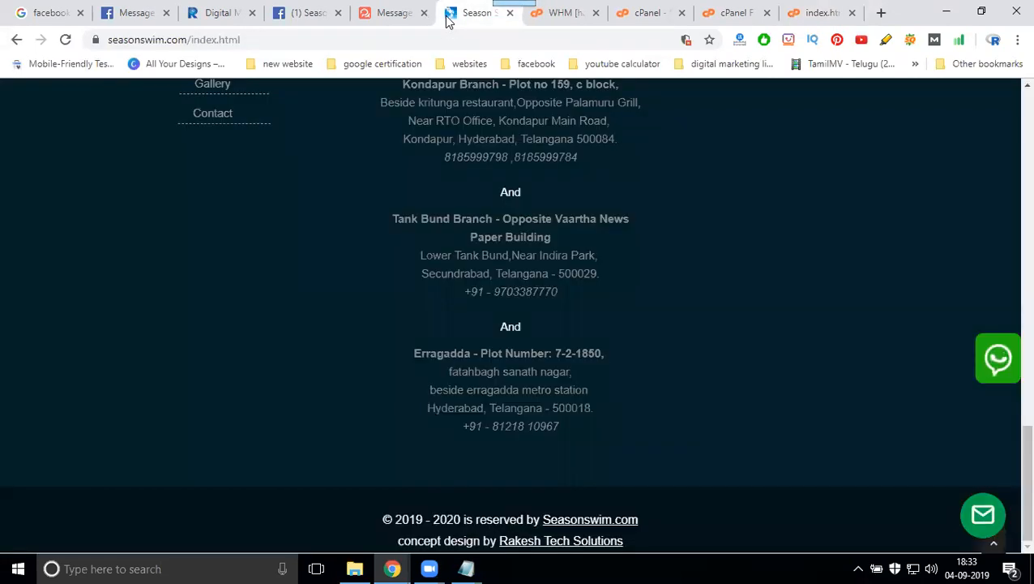
key(F5)
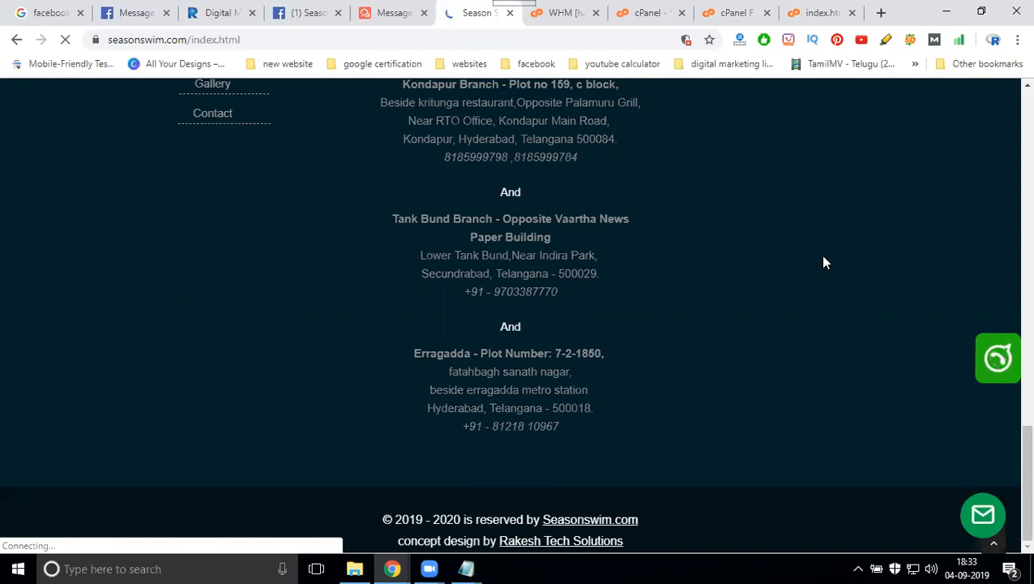
click(33, 517)
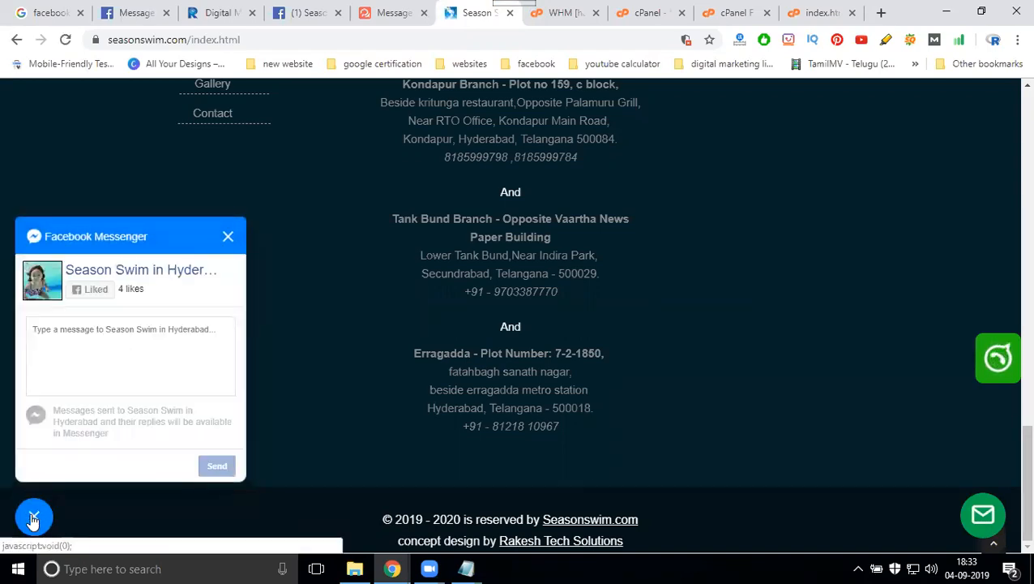
- Scroll back to the top and go to the site's PROFILE page
scroll(705, 318, up, 4)
scroll(705, 318, up, 20)
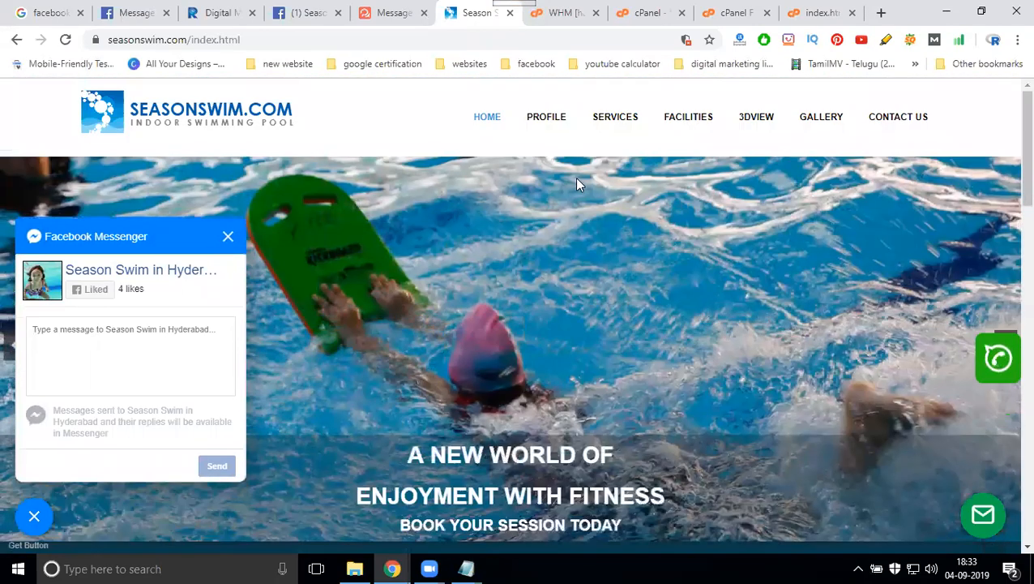
click(548, 116)
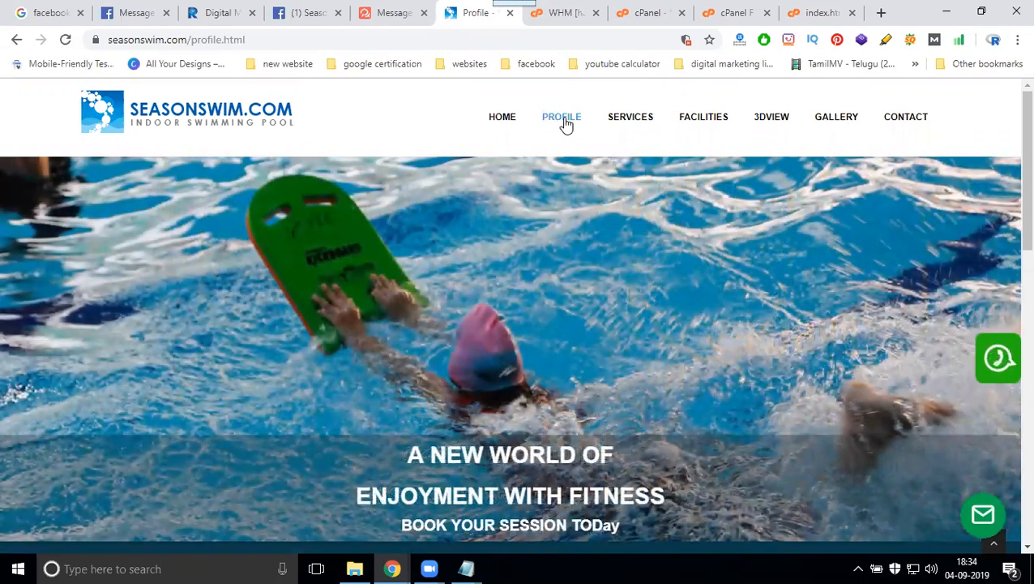
- Close the index.html editor tab and open profile.html in the File Manager editor
click(853, 13)
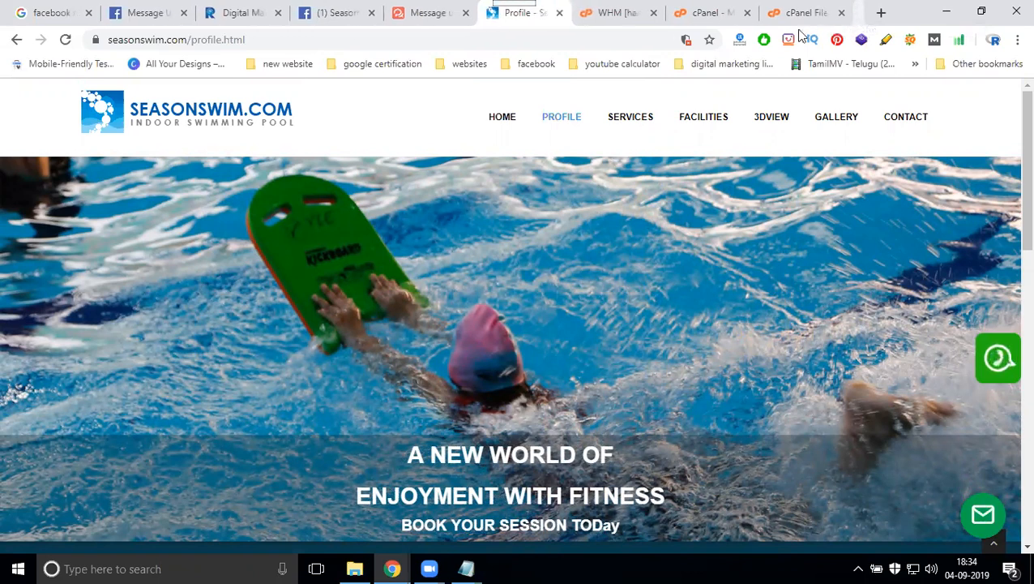
click(734, 13)
scroll(304, 328, up, 3)
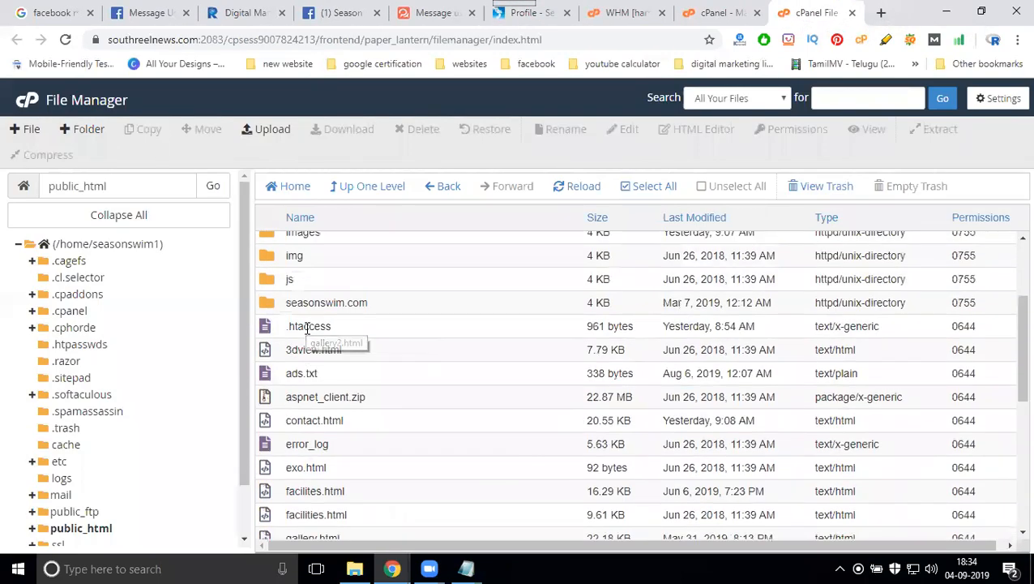
scroll(304, 377, down, 4)
scroll(309, 392, down, 2)
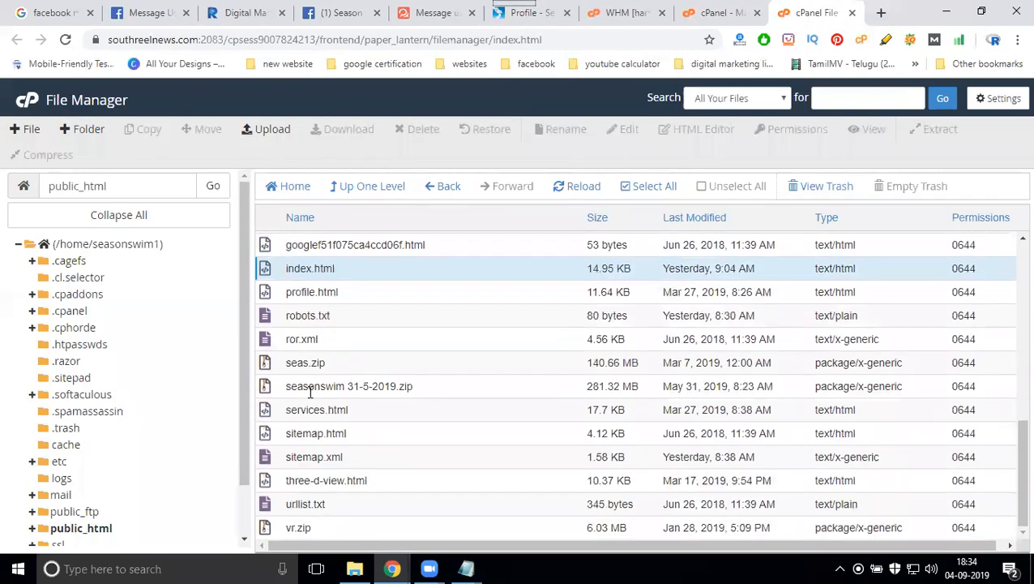
right_click(311, 295)
click(349, 351)
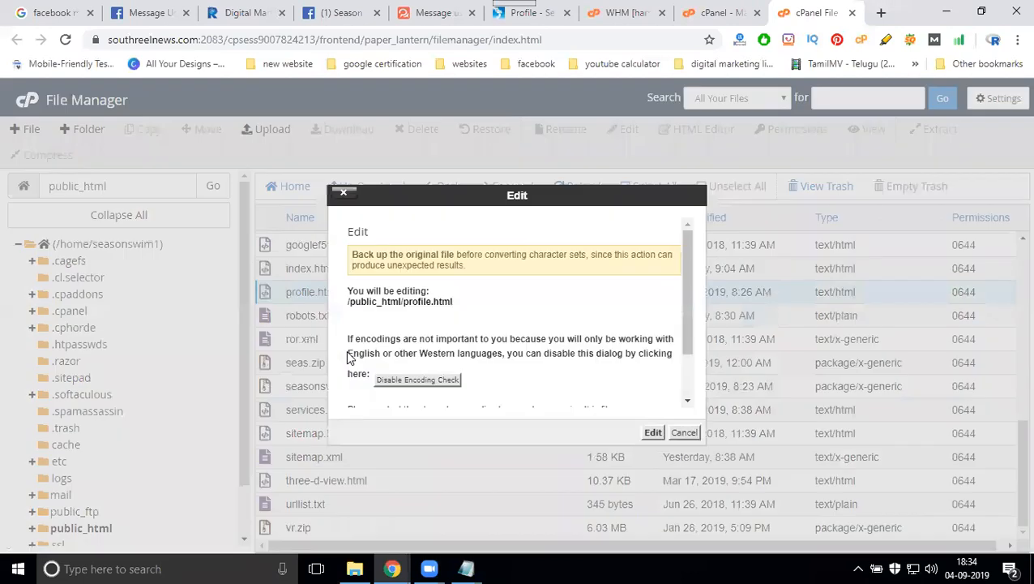
click(653, 432)
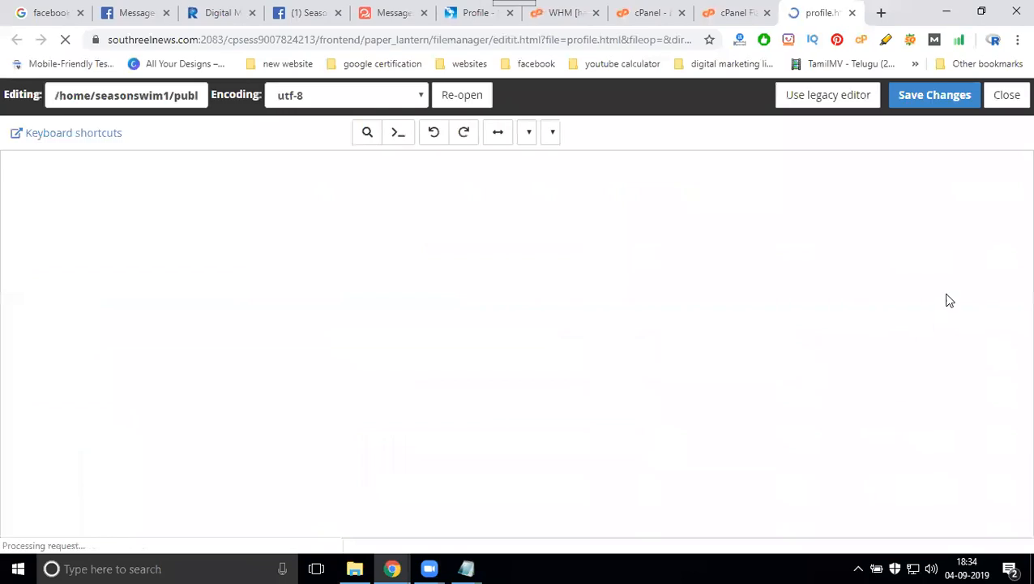
- Paste the WhatsHelp.io widget script after profile.html's closing </html> tag and save
drag(1026, 187, 1008, 514)
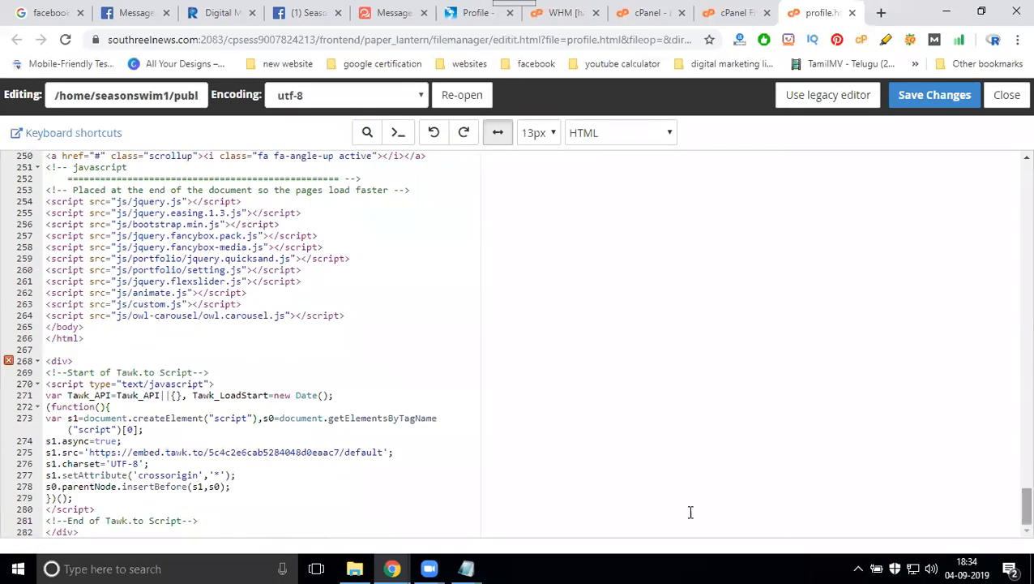
click(113, 340)
key(Return)
key(Return)
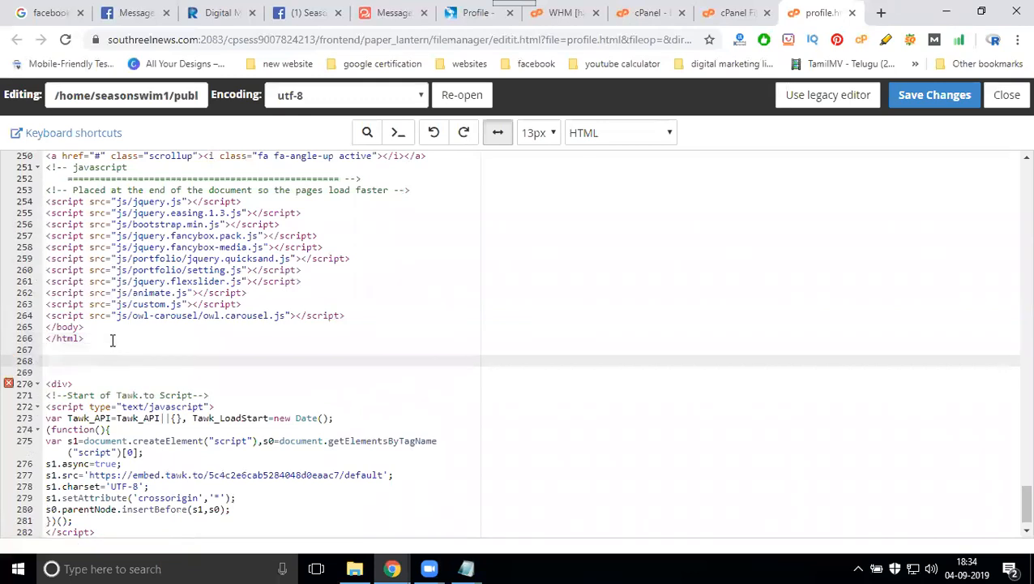
key(ctrl+v)
click(931, 95)
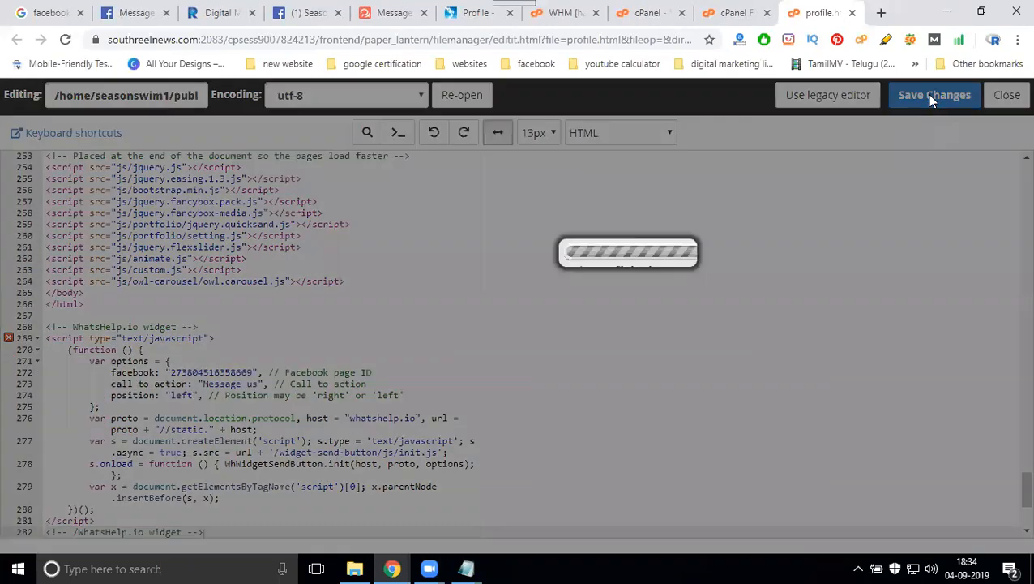
- Reload the Profile page, confirm the Messenger chat panel opens, then go to SERVICES
click(728, 14)
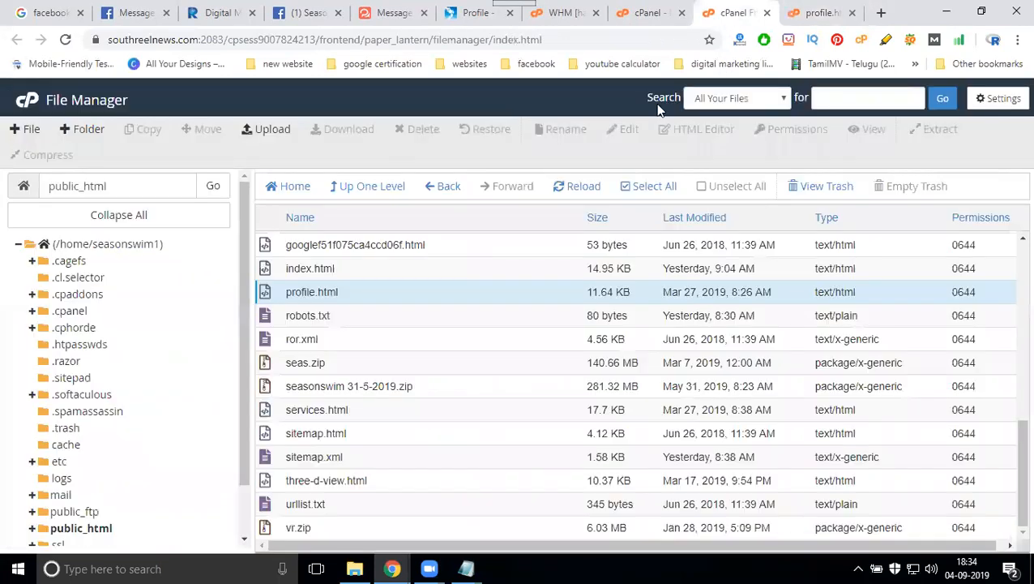
click(466, 14)
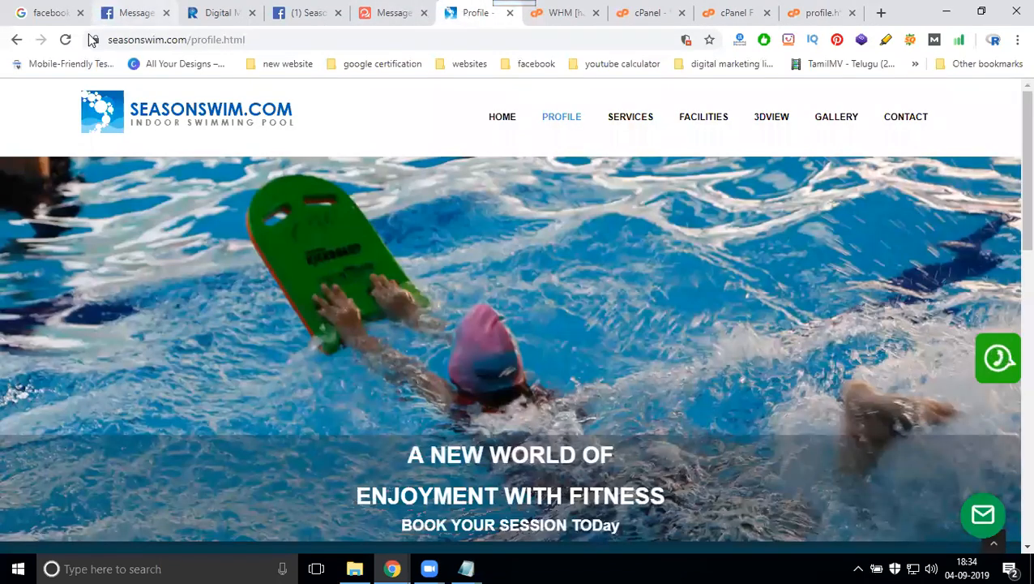
click(57, 45)
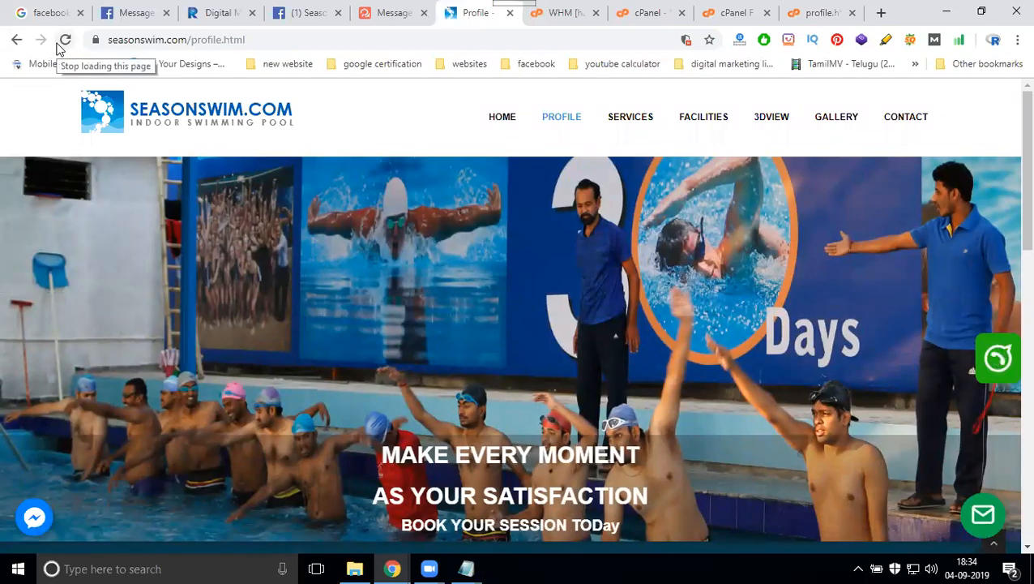
click(34, 516)
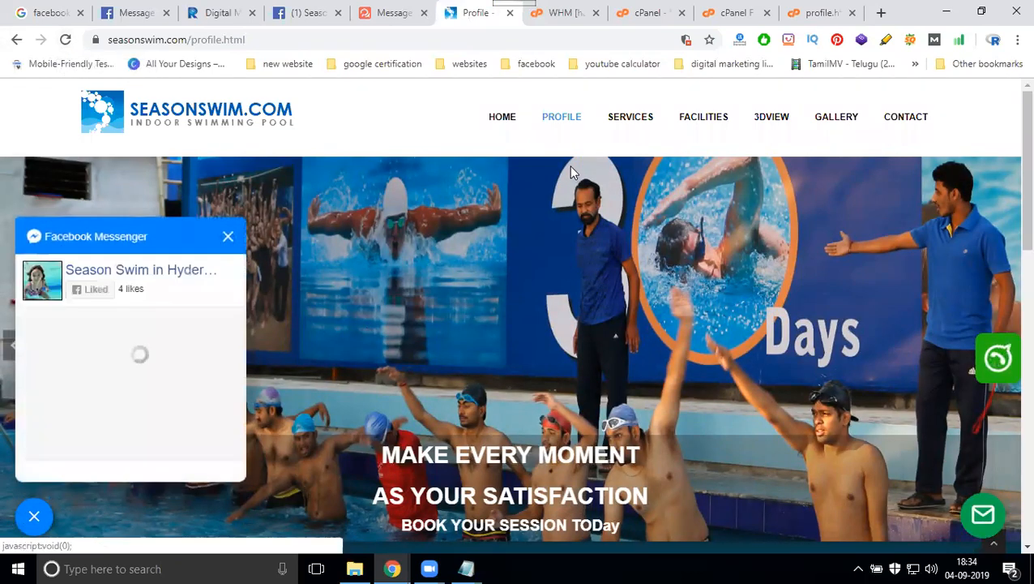
click(630, 120)
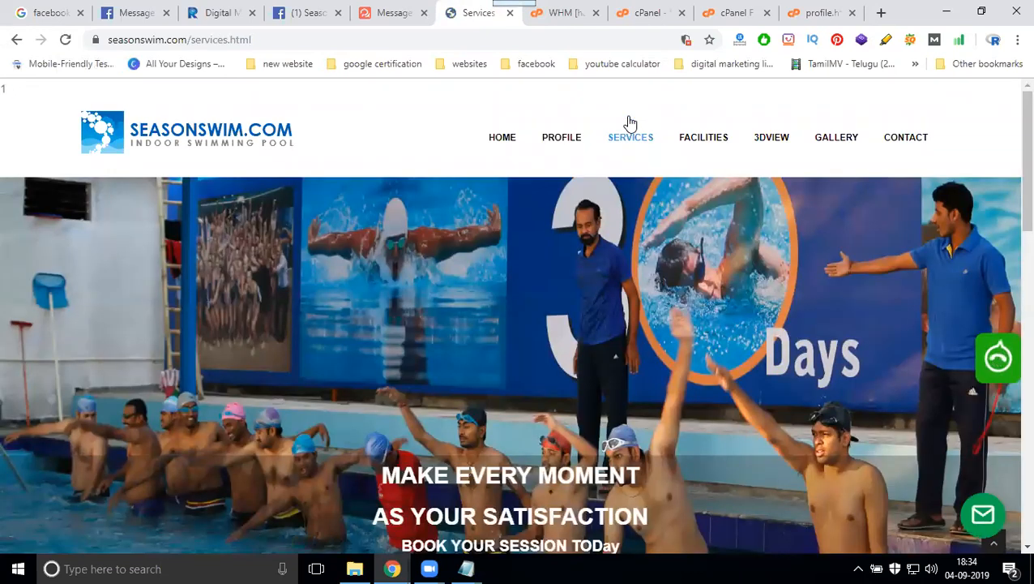
click(852, 13)
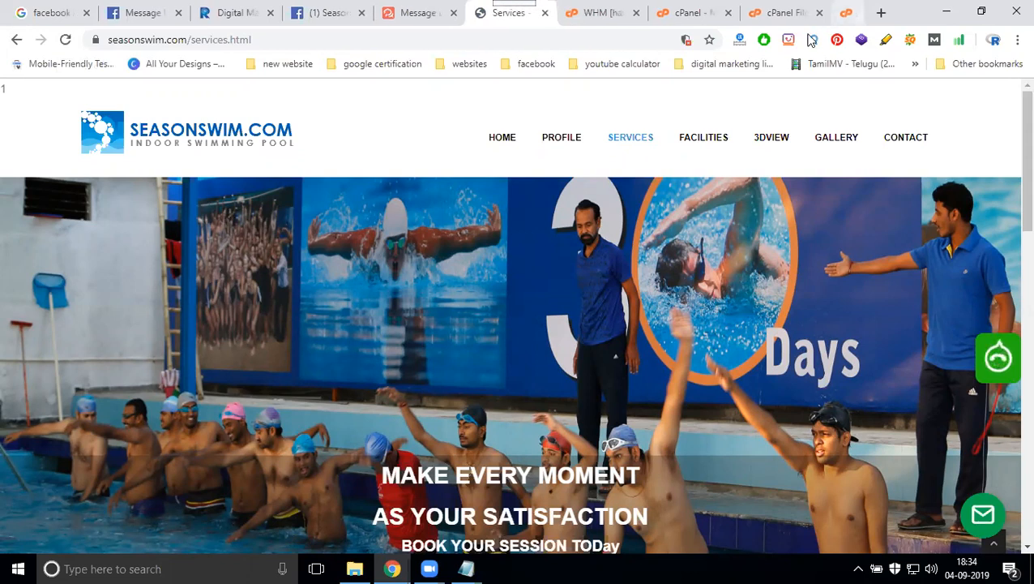
- Open services.html in the File Manager editor
click(784, 18)
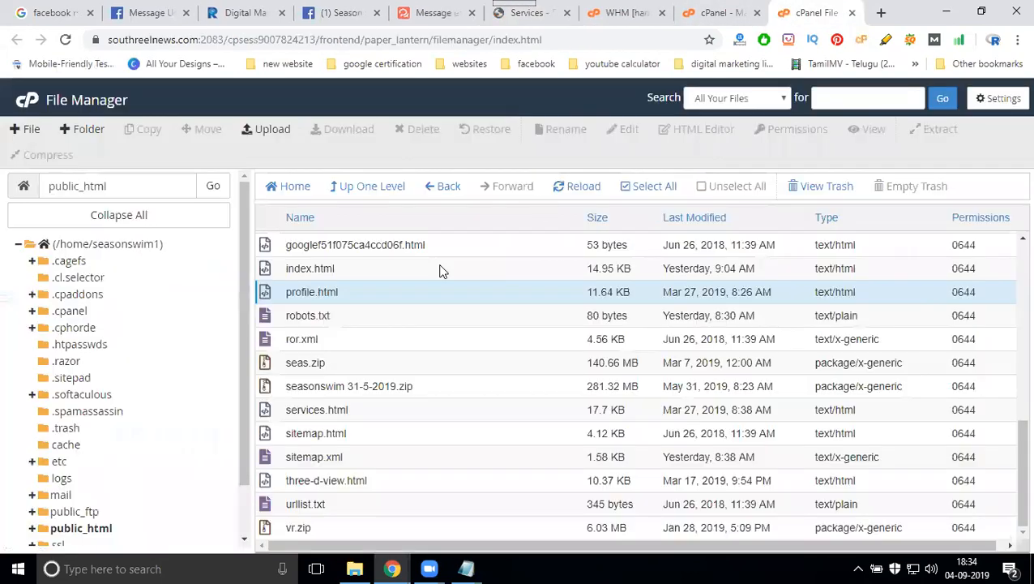
right_click(316, 409)
click(347, 372)
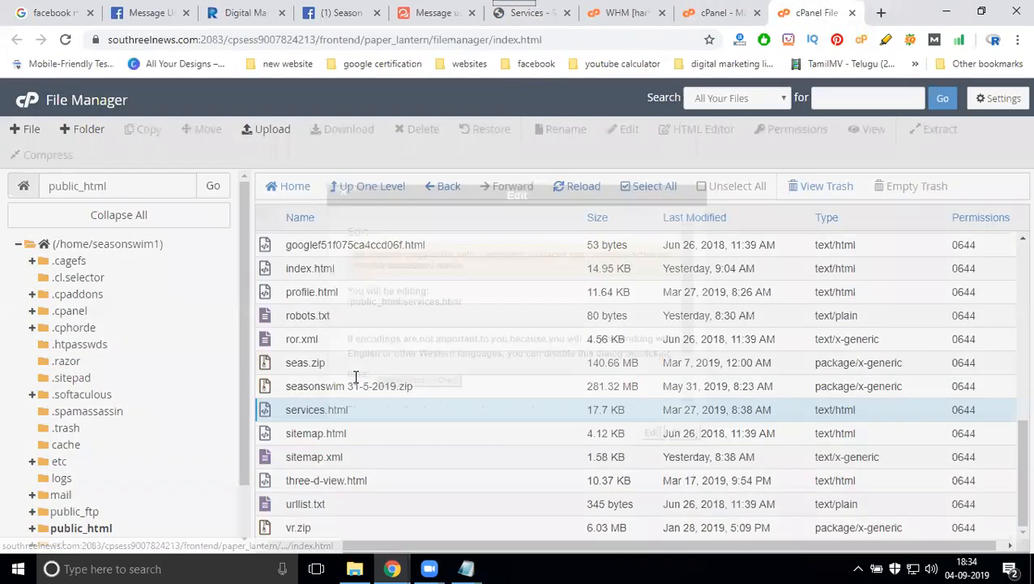
click(653, 432)
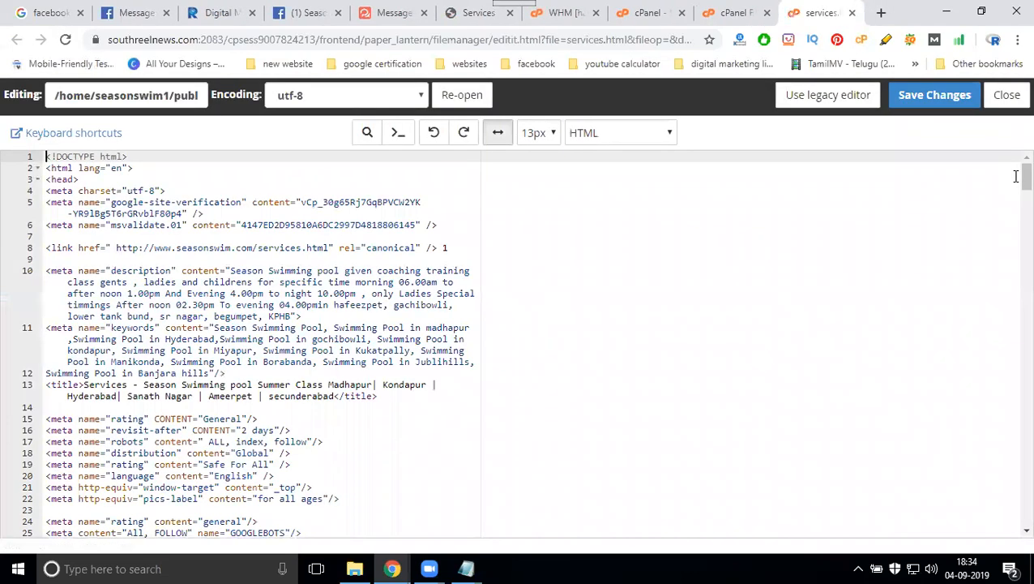
- Paste the WhatsHelp.io widget script after services.html's closing </html> tag and save
drag(1026, 174, 1024, 511)
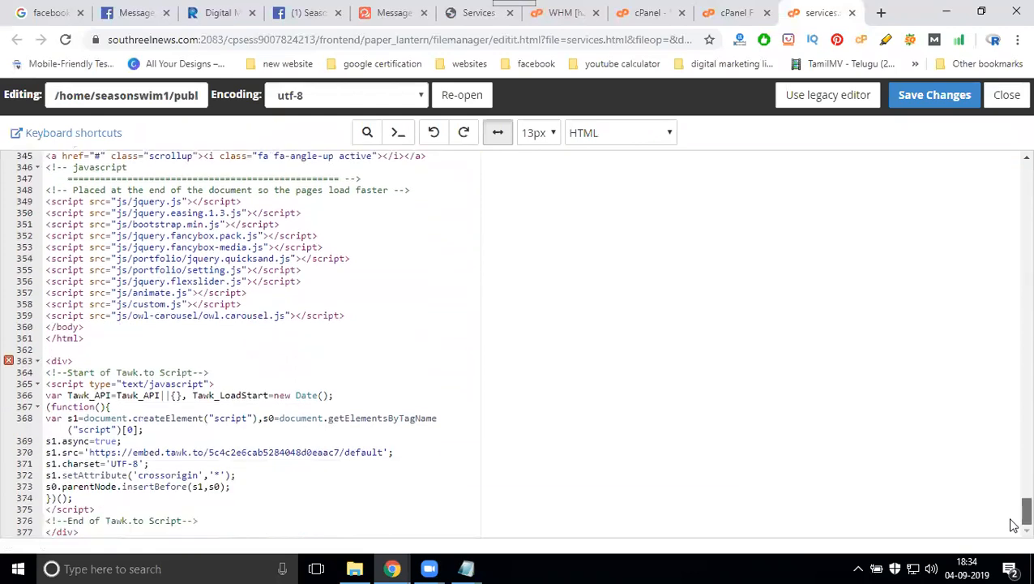
click(113, 338)
key(Return)
key(Return)
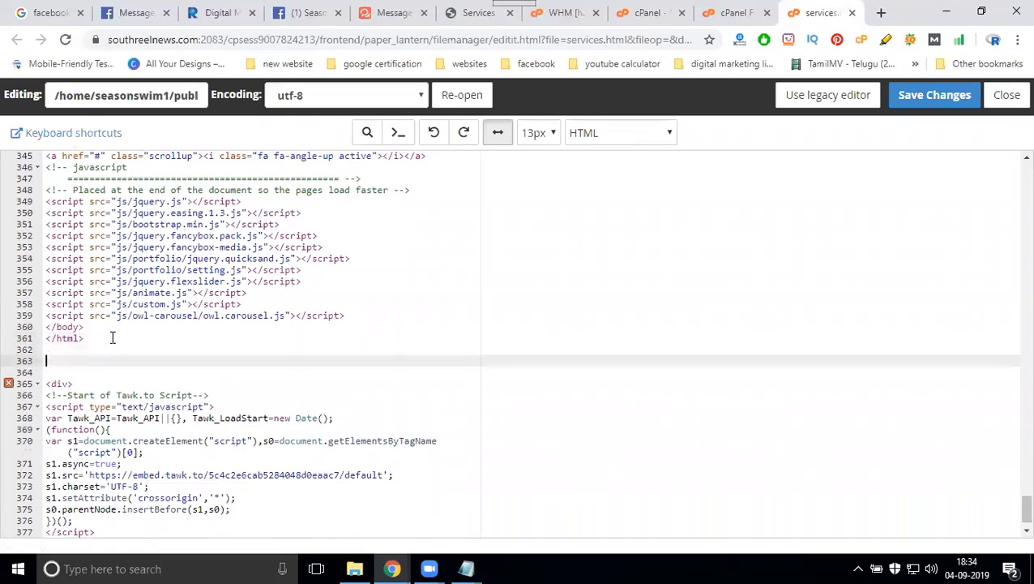
key(ctrl+v)
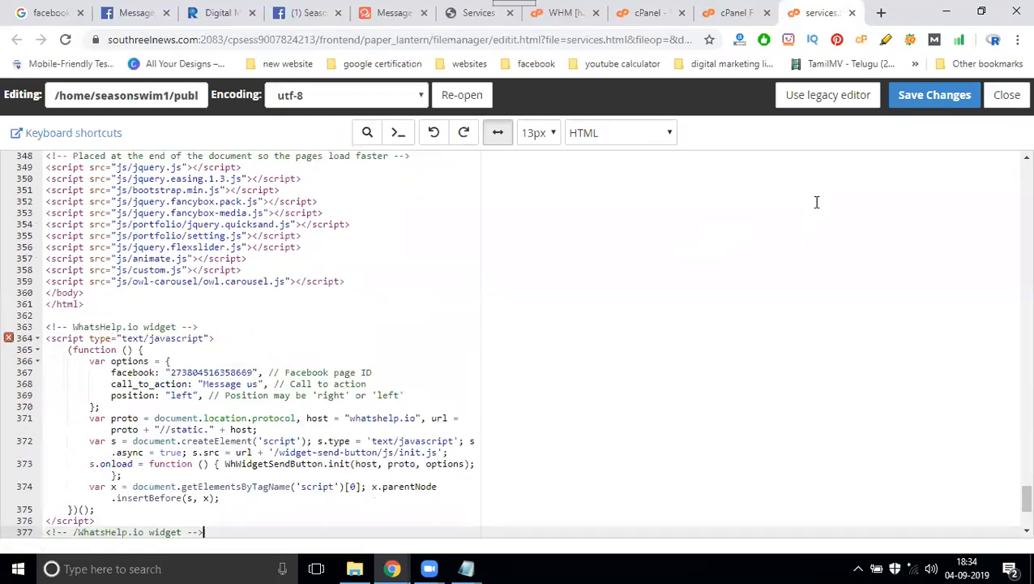
click(933, 99)
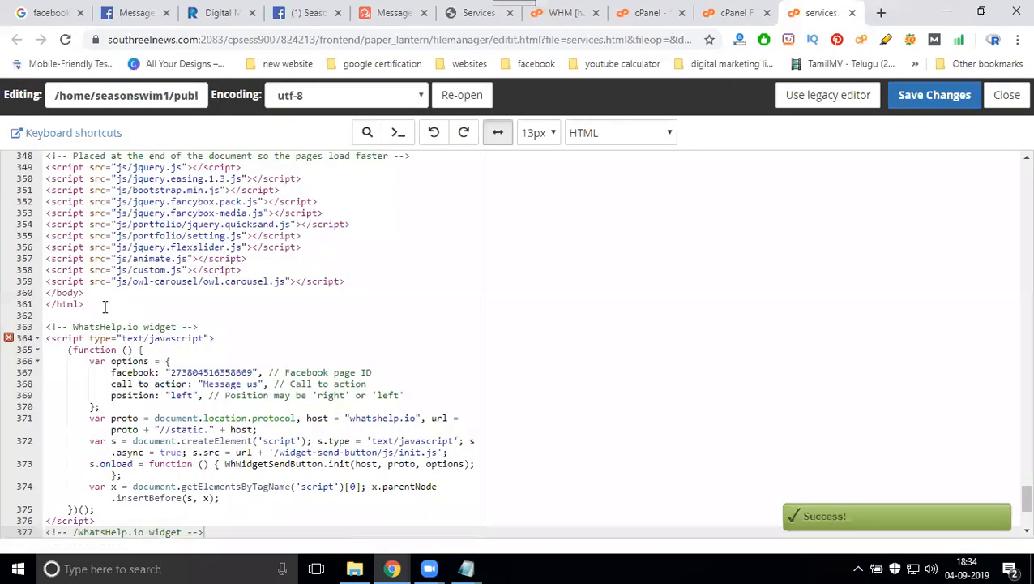
- Move the closing </body></html> tags to the end of services.html and save again
drag(104, 307, 44, 296)
key(ctrl+x)
scroll(134, 382, down, 3)
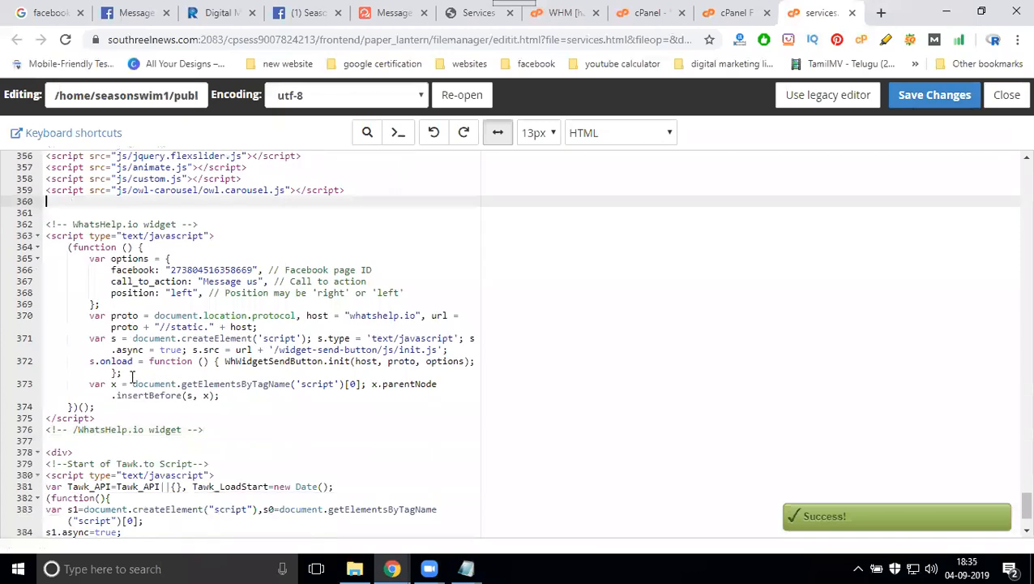
click(98, 527)
key(Return)
key(Return)
key(Return)
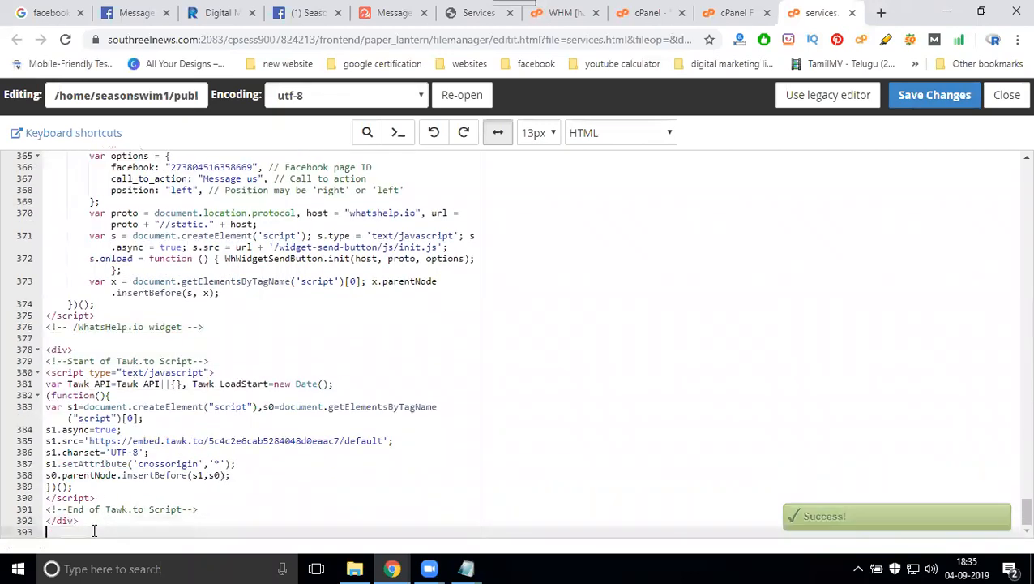
key(ctrl+v)
click(917, 91)
- Reload the Services page and confirm the Facebook Messenger chat panel opens
click(470, 8)
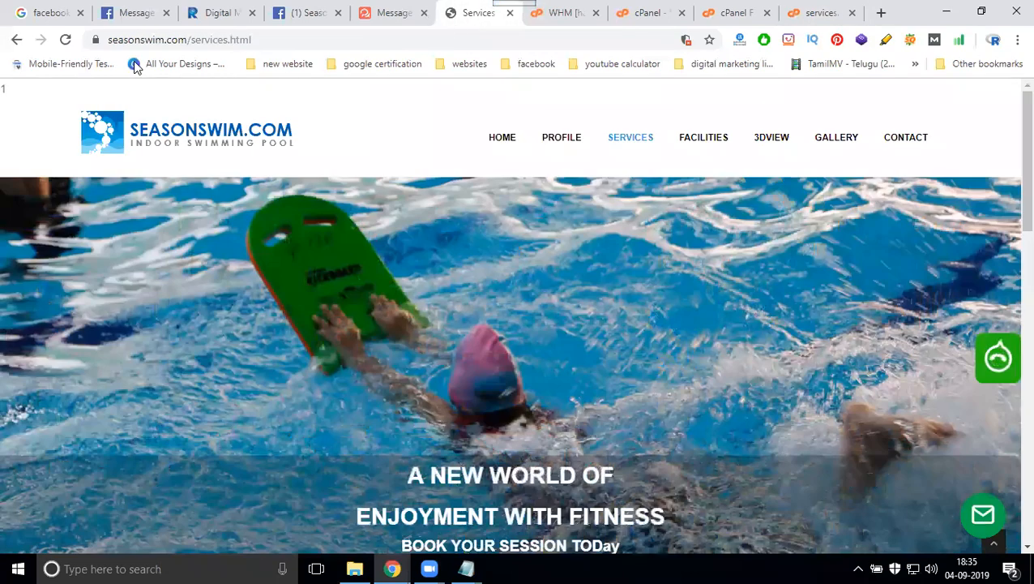
click(66, 41)
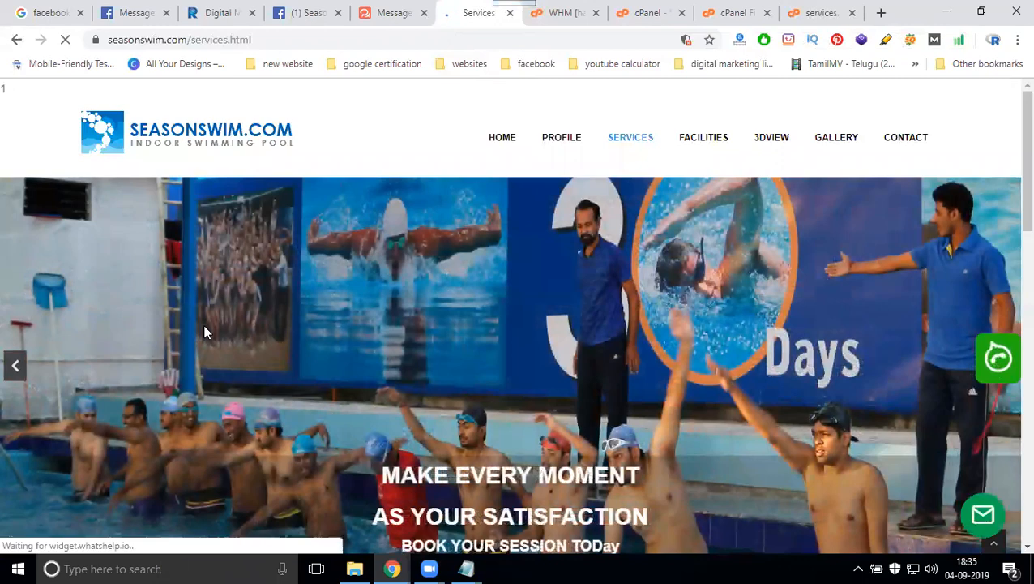
scroll(202, 330, down, 4)
click(33, 518)
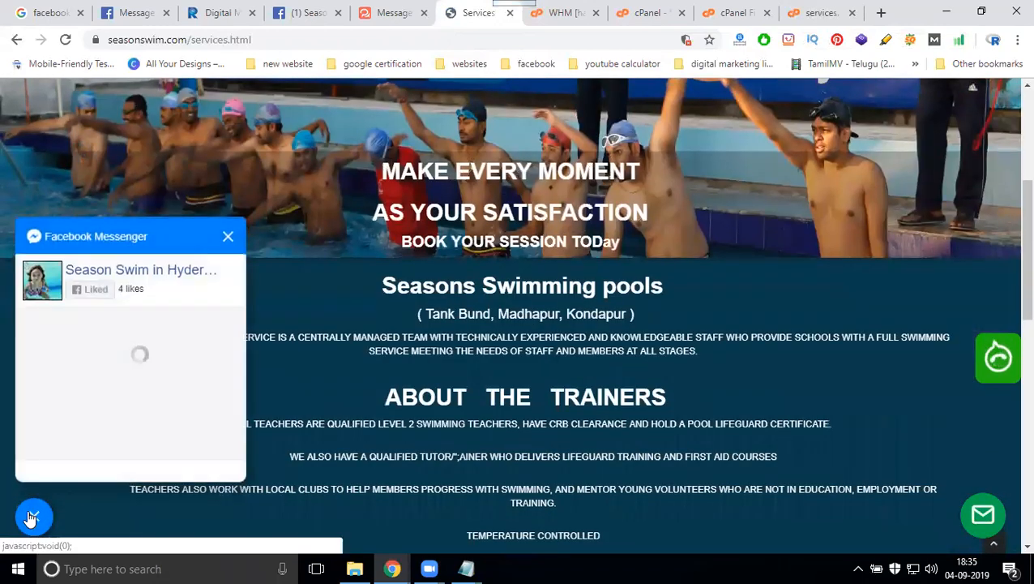
- Open the FACILITIES page and close the services.html editor tab
scroll(491, 326, up, 4)
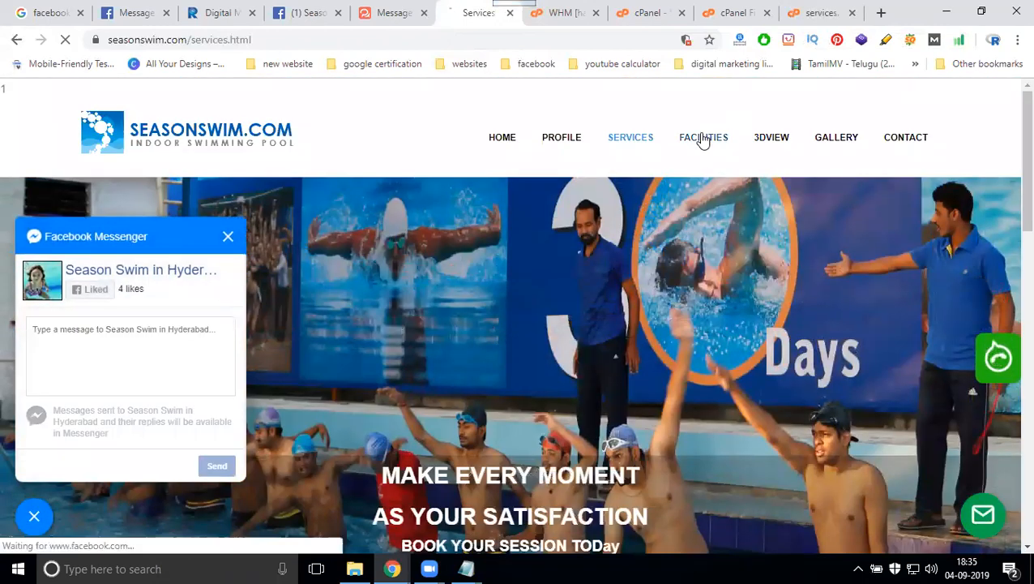
click(703, 140)
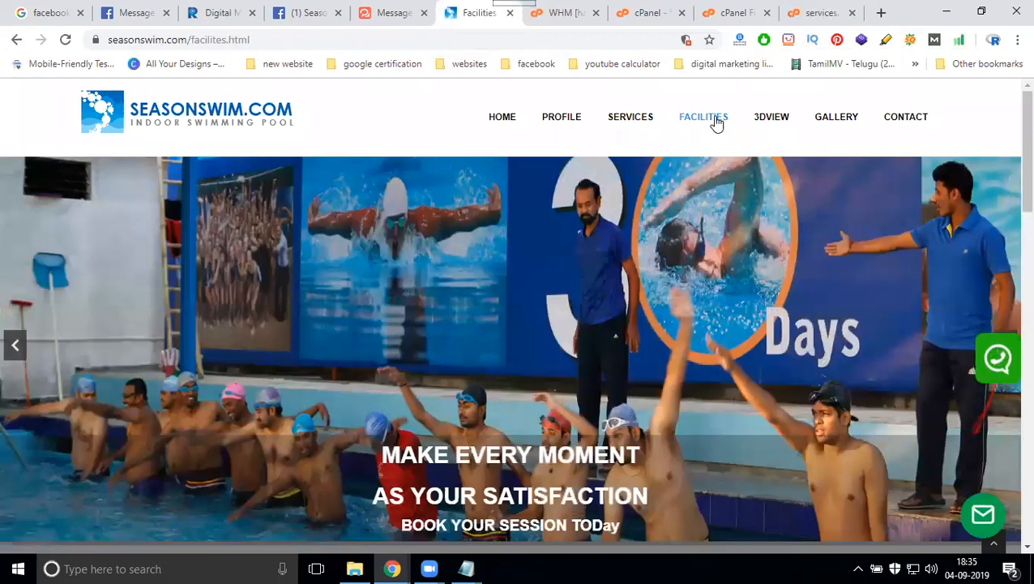
click(852, 13)
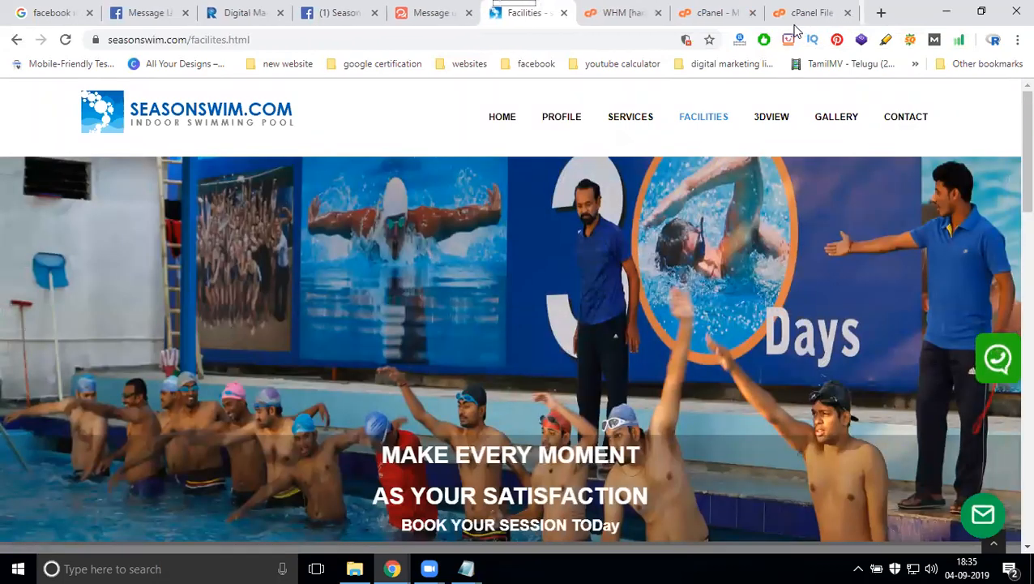
click(730, 13)
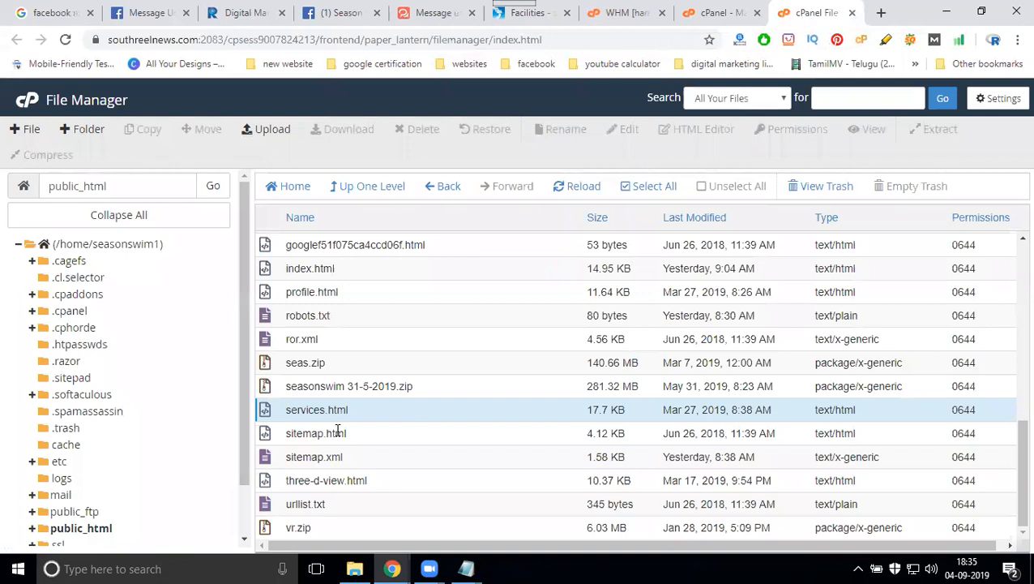
- Check the live Facilities page, then choose Edit on facilites.html in File Manager
scroll(337, 429, up, 3)
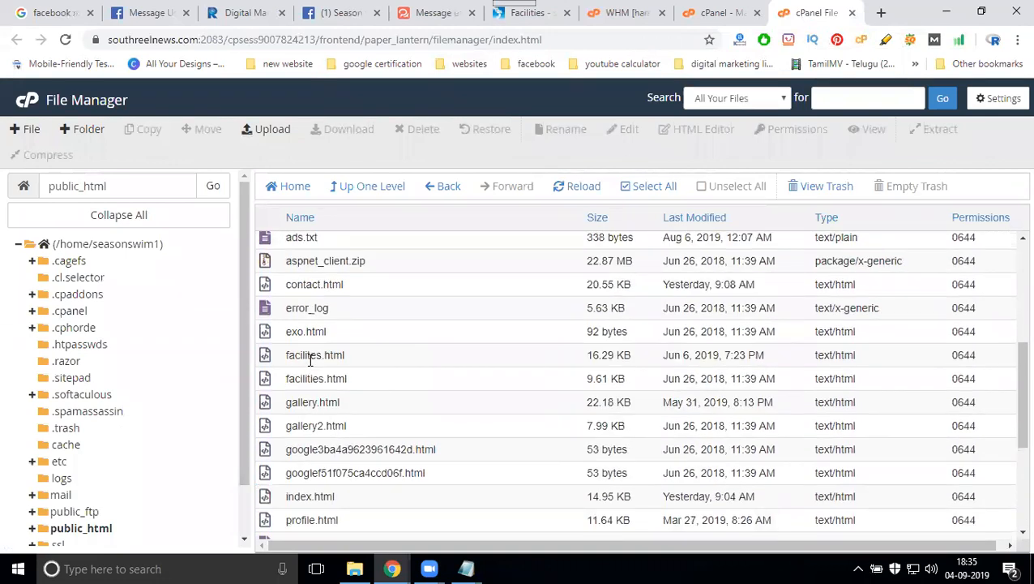
click(501, 21)
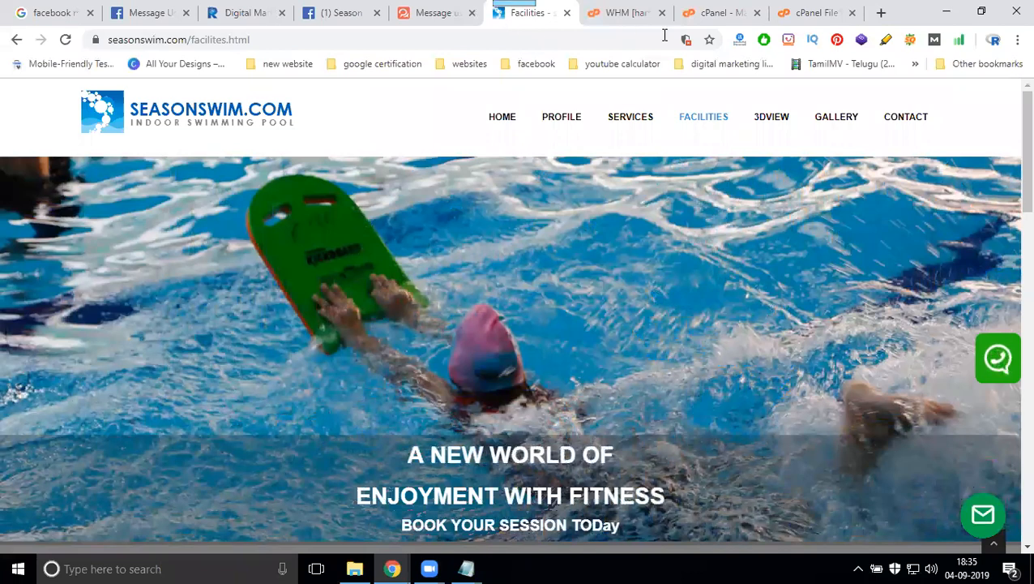
click(785, 16)
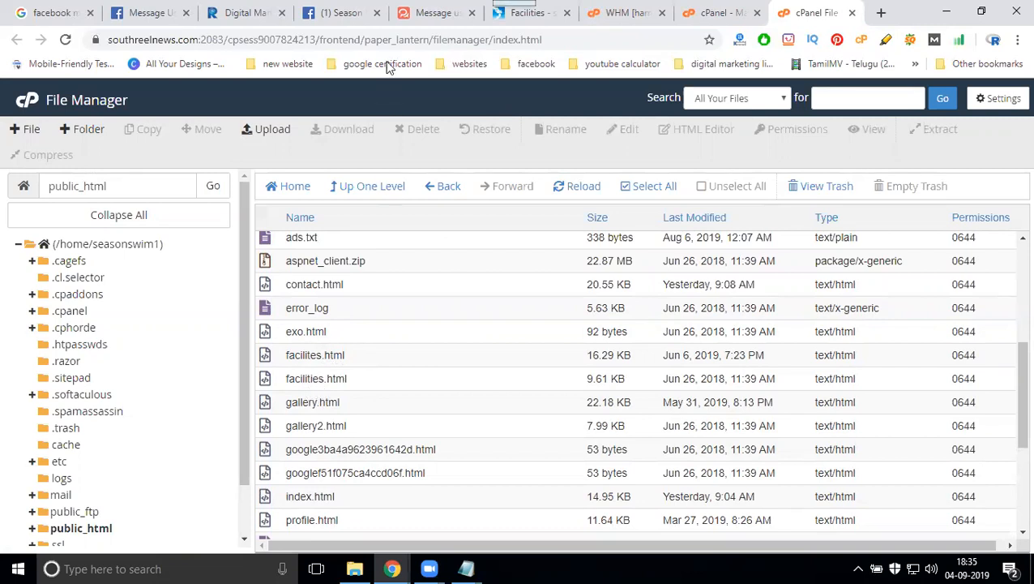
click(511, 16)
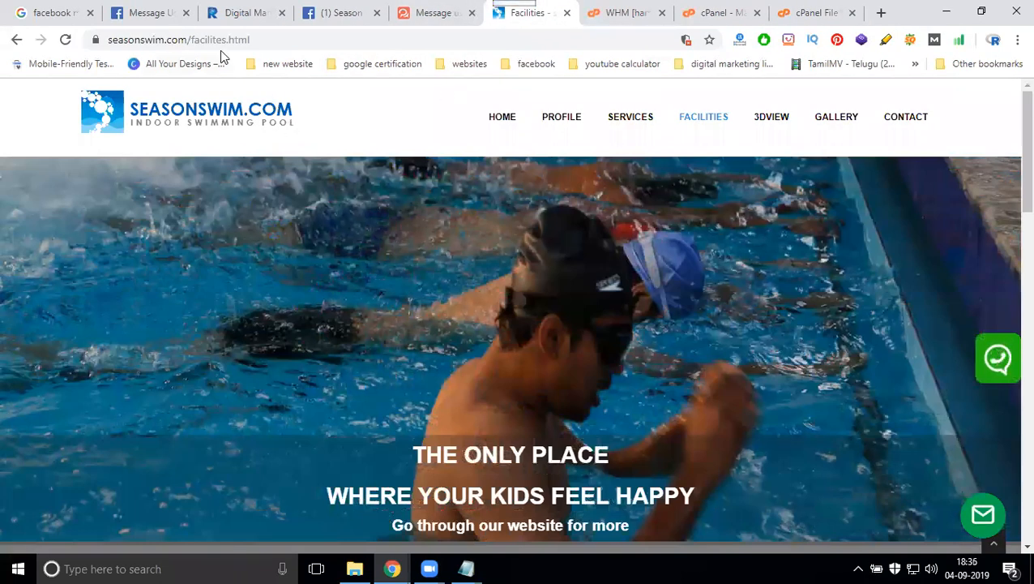
click(796, 8)
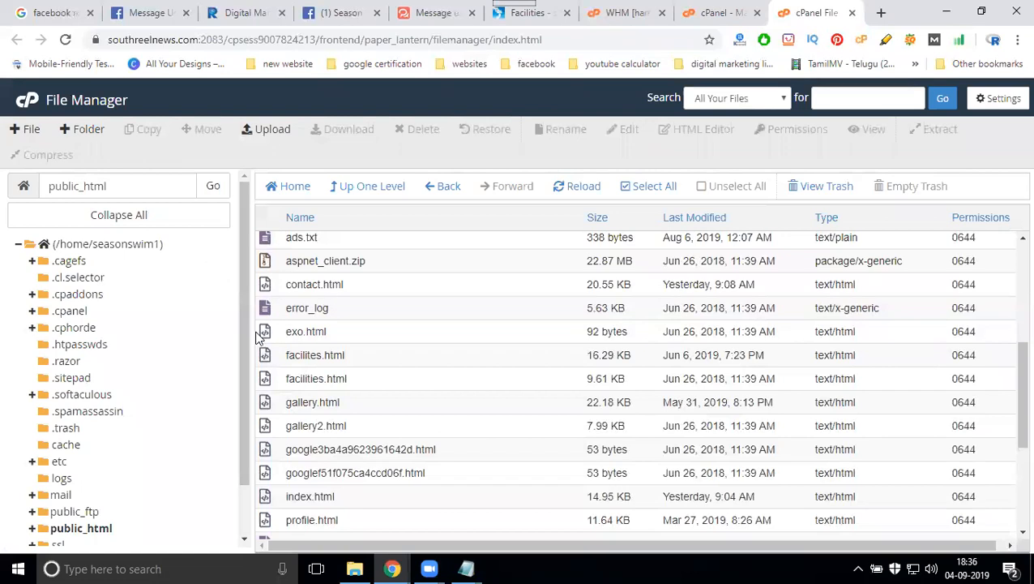
right_click(302, 354)
click(336, 373)
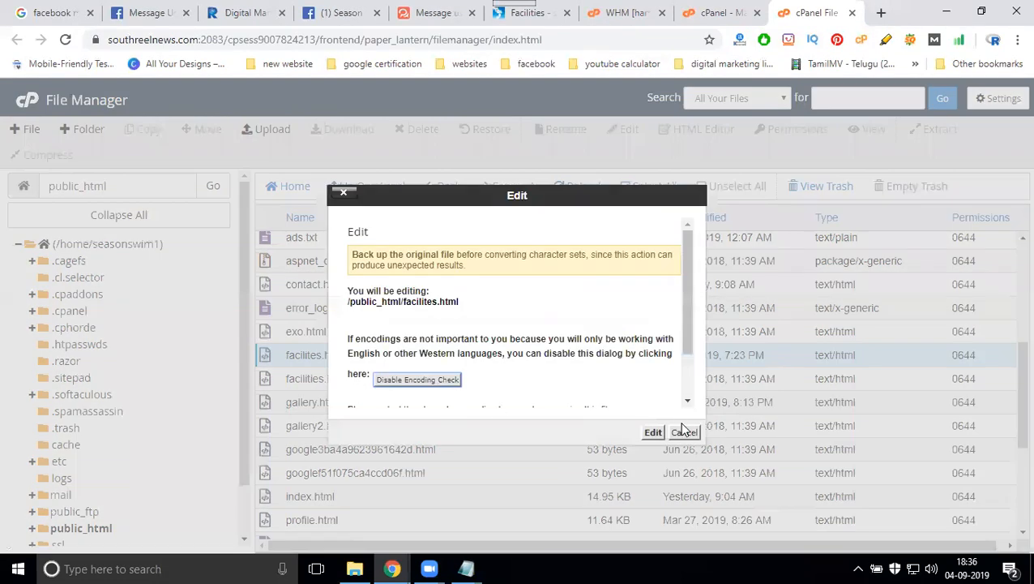
- Open facilites.html in the code editor and move the stray </body></html> tags to the file's end
click(653, 432)
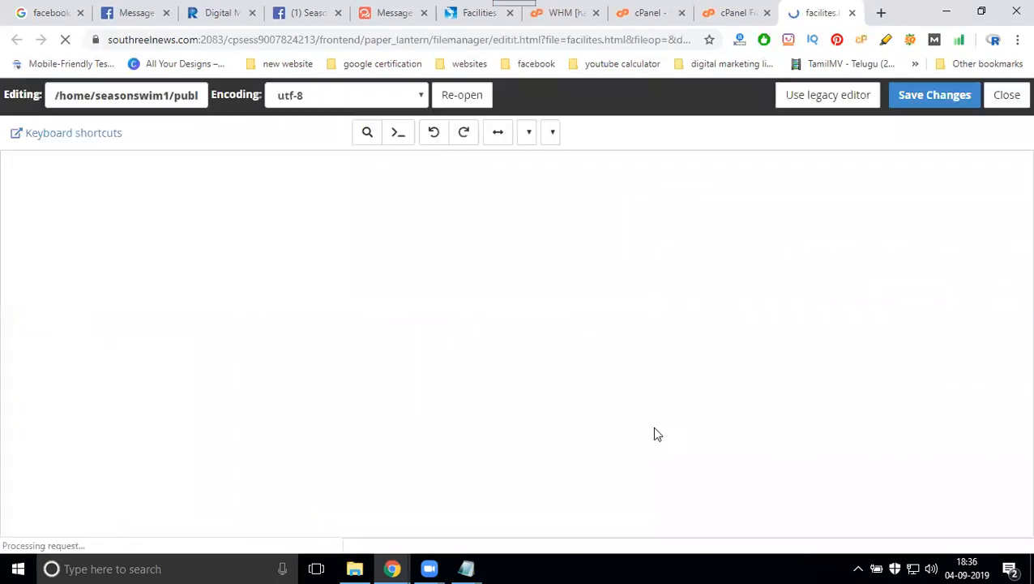
drag(1025, 180, 1012, 527)
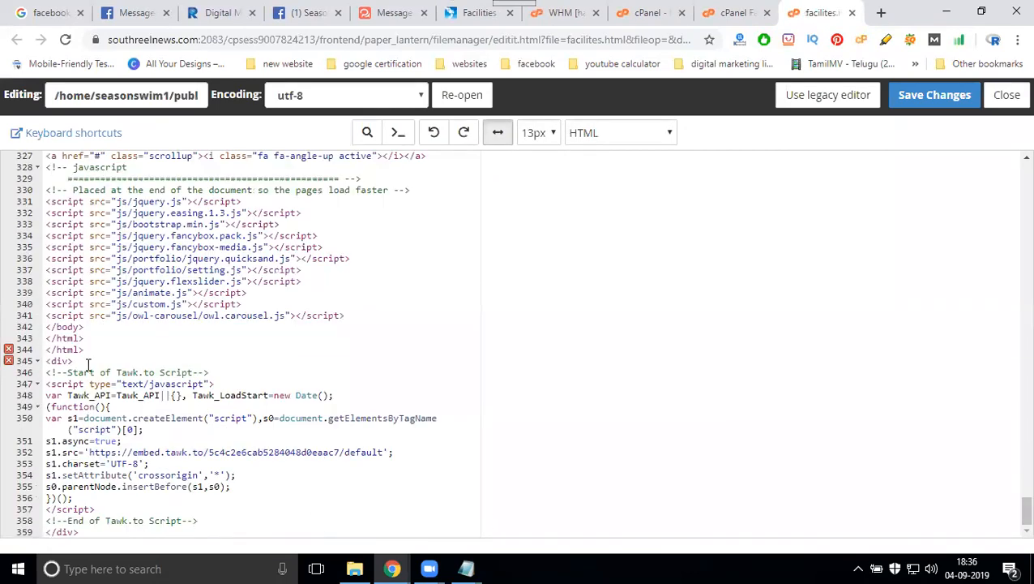
click(101, 532)
key(Return)
key(Return)
key(Return)
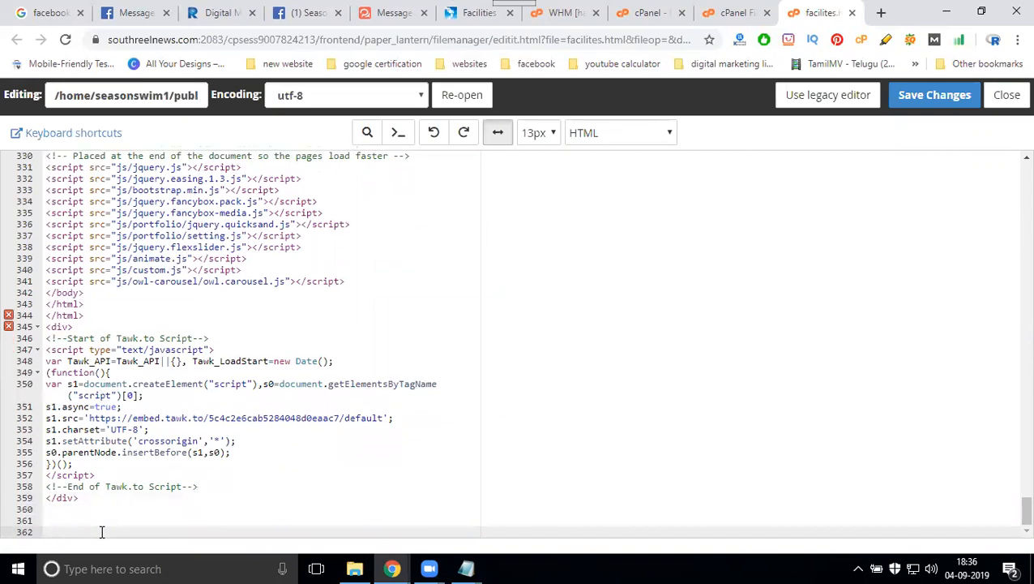
key(ctrl+v)
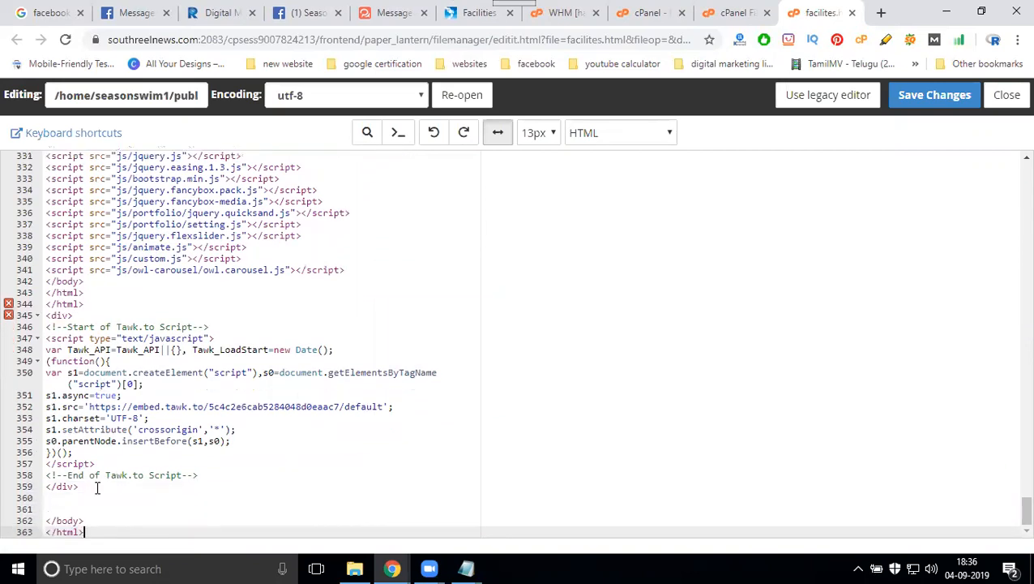
drag(99, 304, 17, 307)
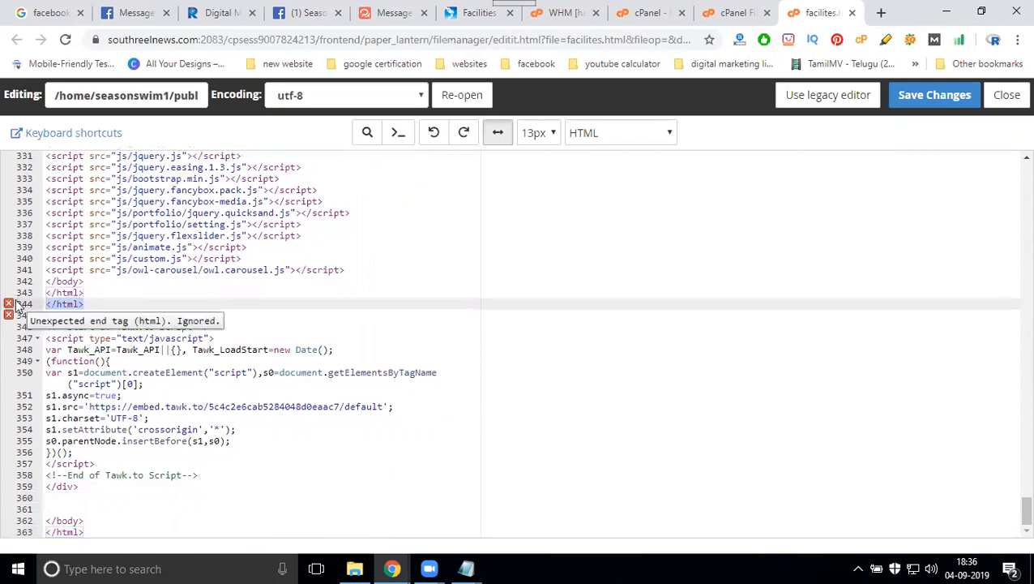
key(BackSpace)
drag(101, 305, 42, 283)
key(BackSpace)
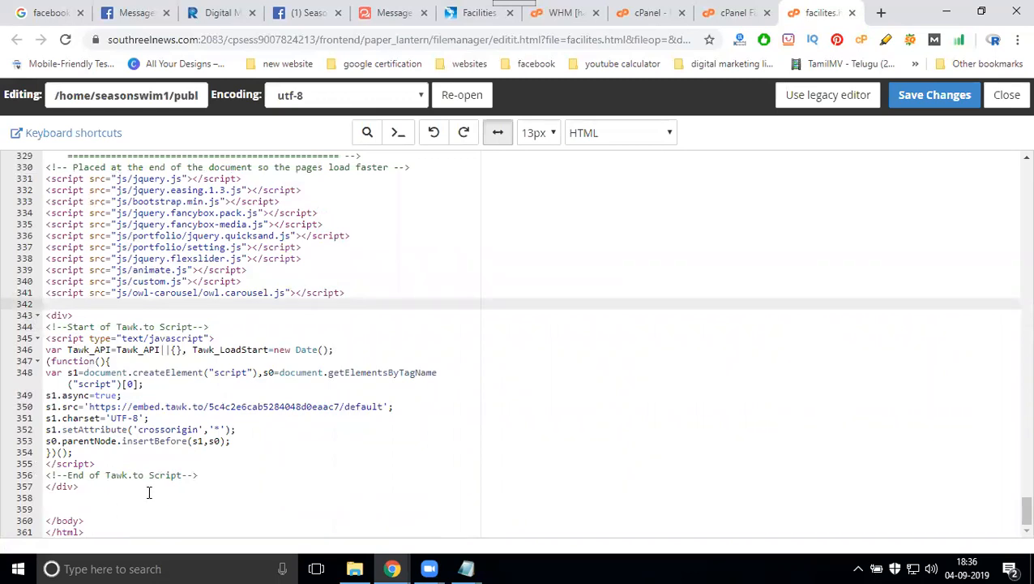
- Paste the WhatsHelp.io widget script above </body>, save, and reload the live Facilities page
click(383, 12)
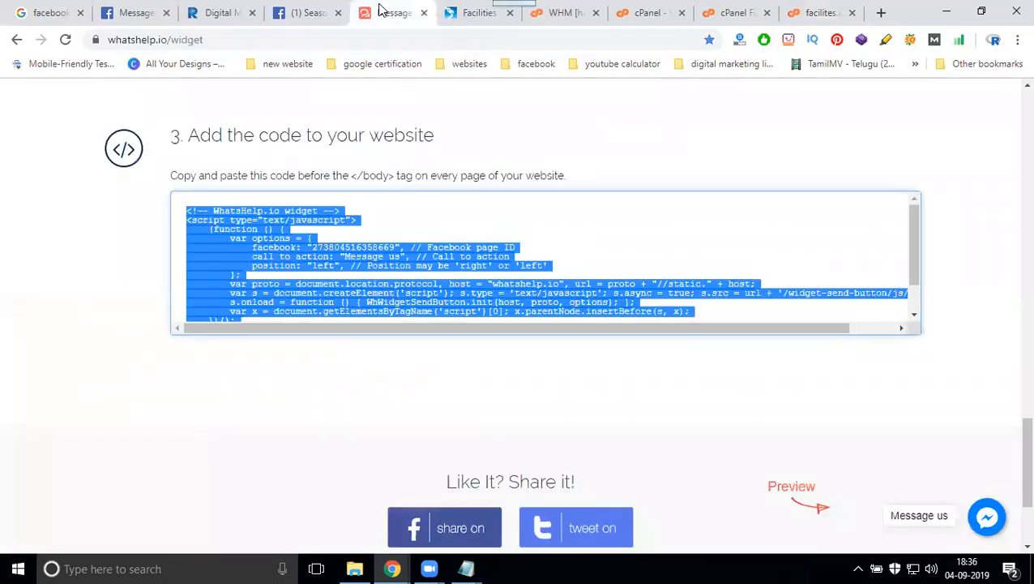
click(801, 11)
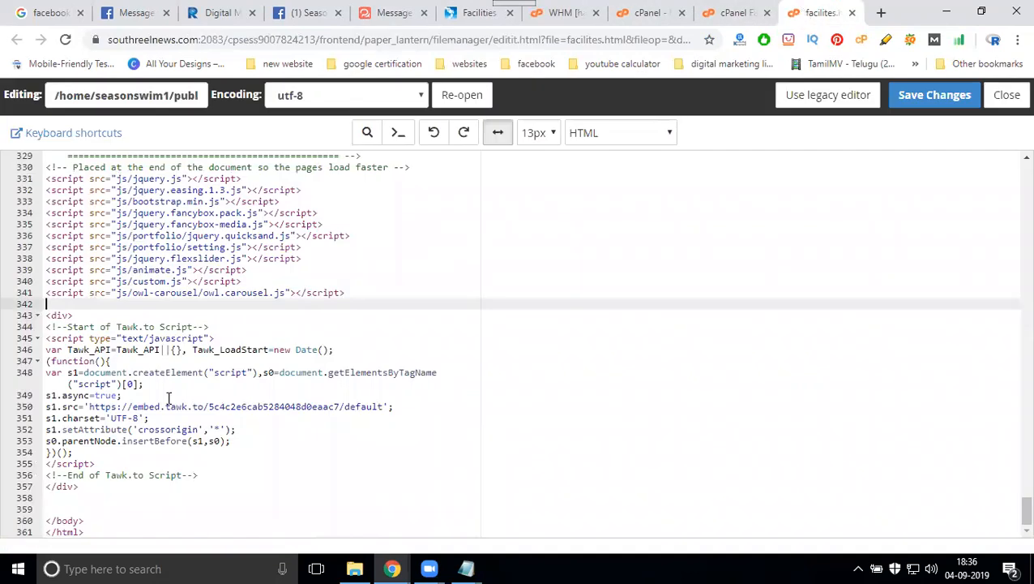
click(64, 505)
key(Return)
key(Return)
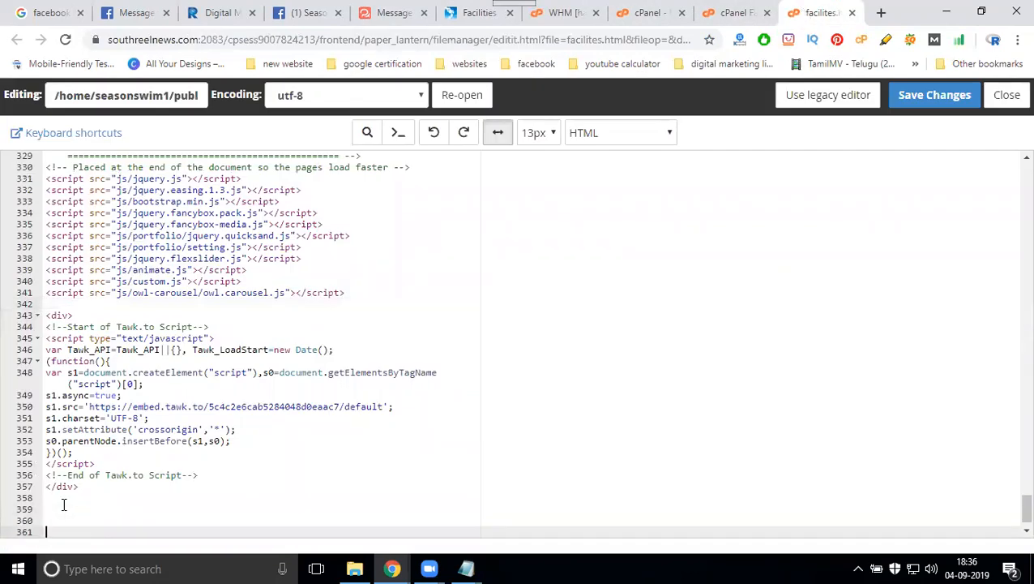
key(ctrl+v)
scroll(325, 393, down, 1)
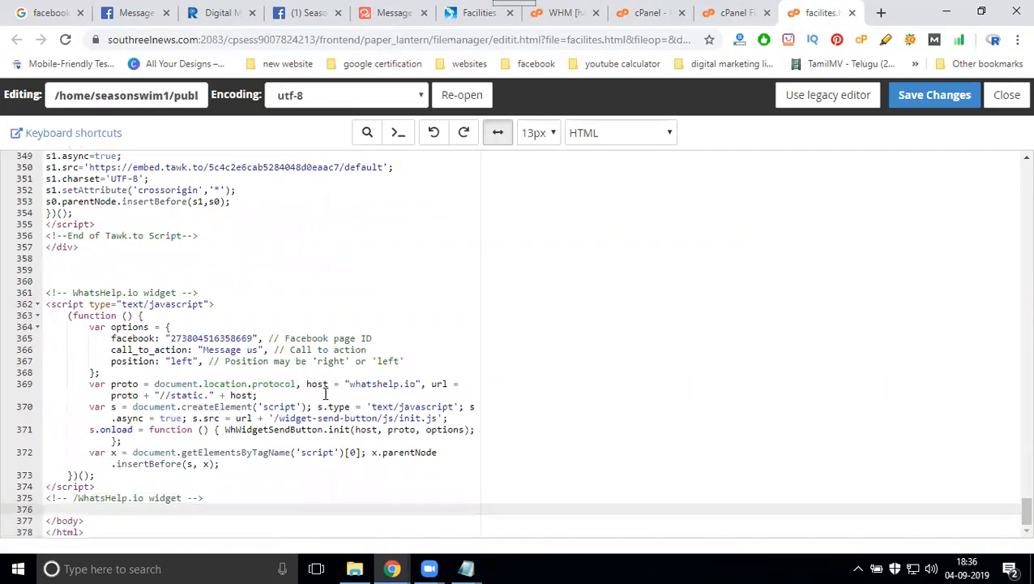
scroll(325, 393, up, 3)
click(917, 94)
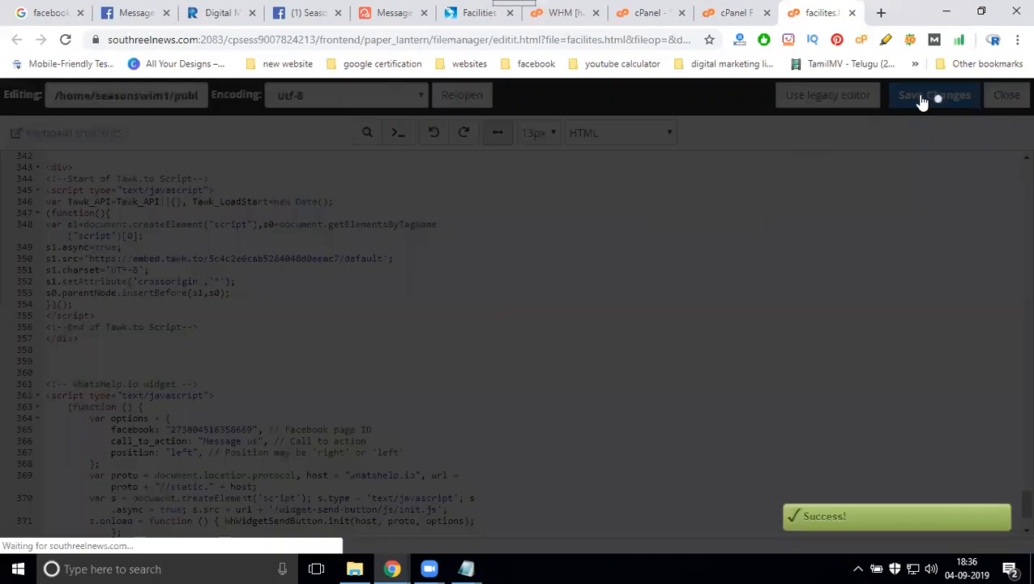
click(471, 13)
key(F5)
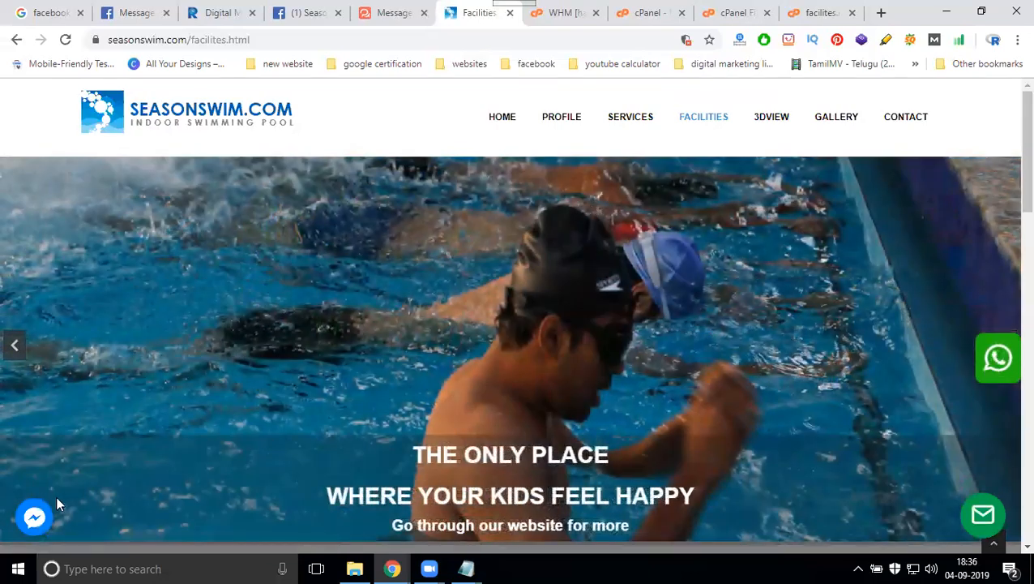
- Open the Facilities page's Messenger chat panel, go to Contact, and close the editor tab
click(36, 519)
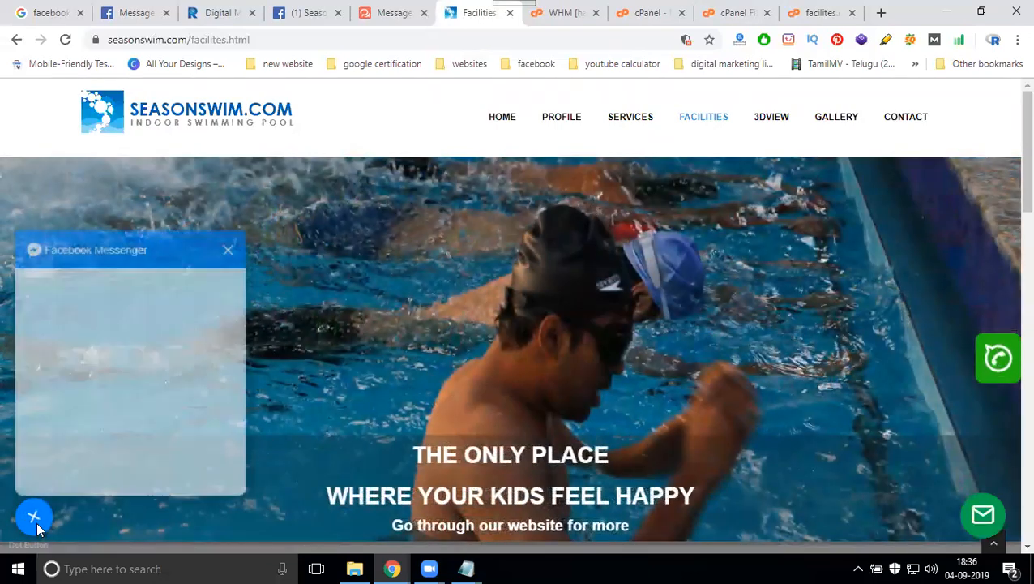
click(899, 123)
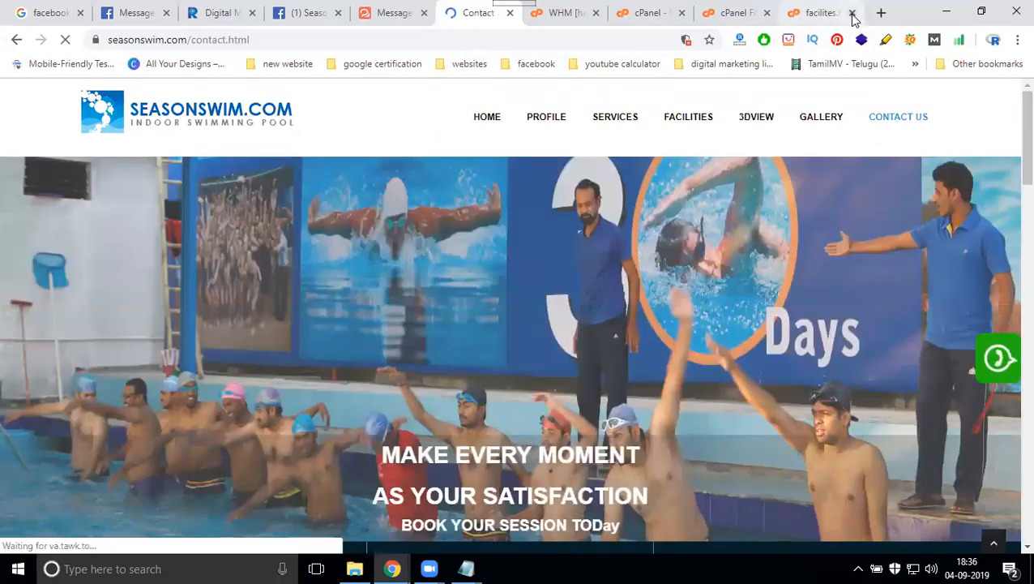
click(852, 14)
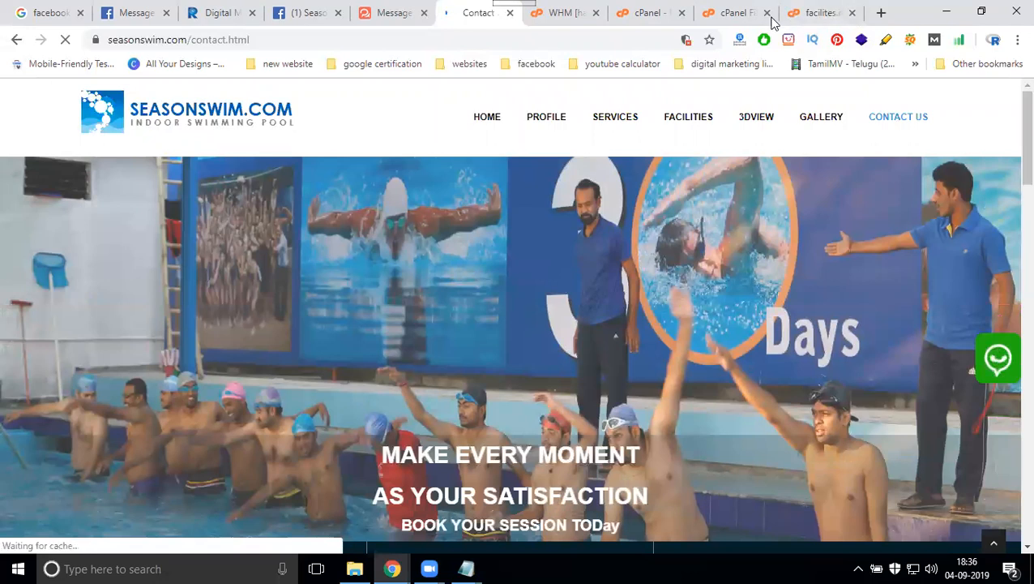
- Open contact.html in the cPanel code editor
click(804, 14)
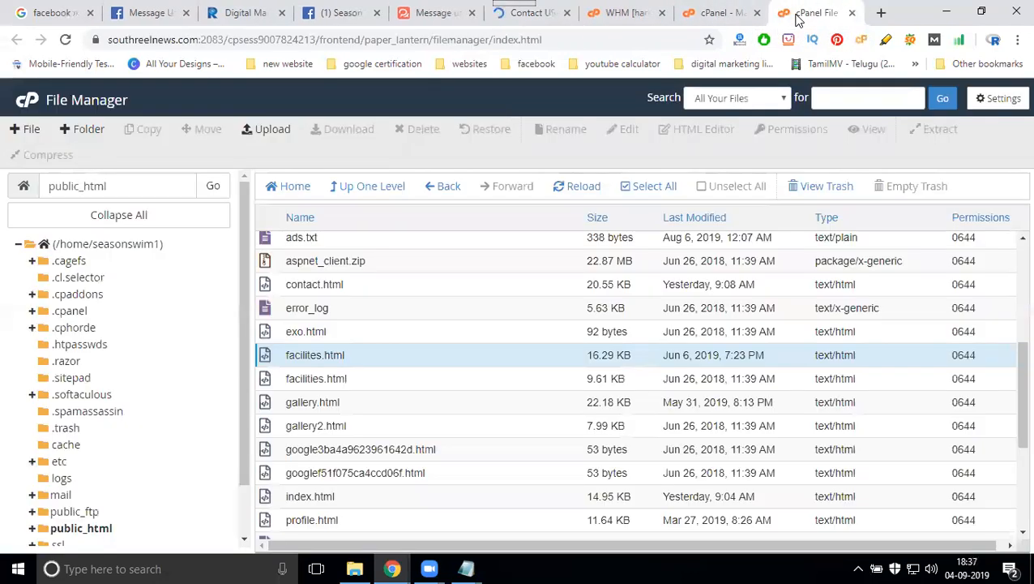
right_click(323, 285)
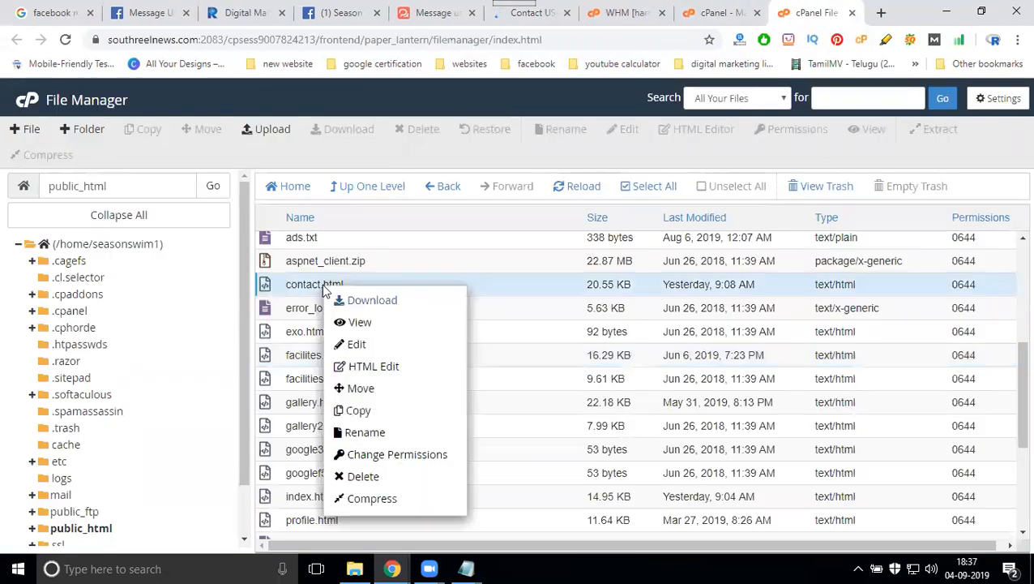
click(366, 342)
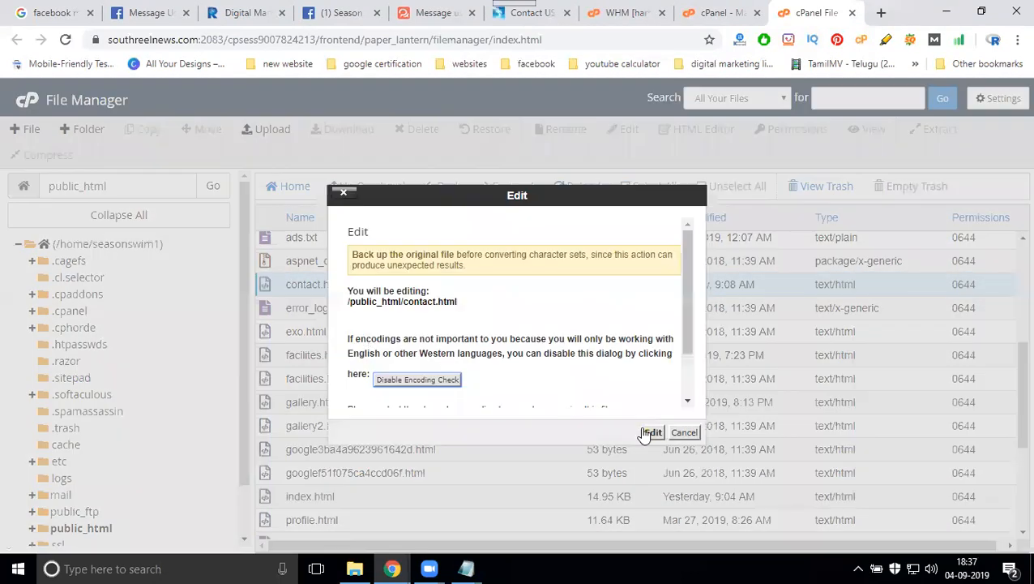
click(648, 432)
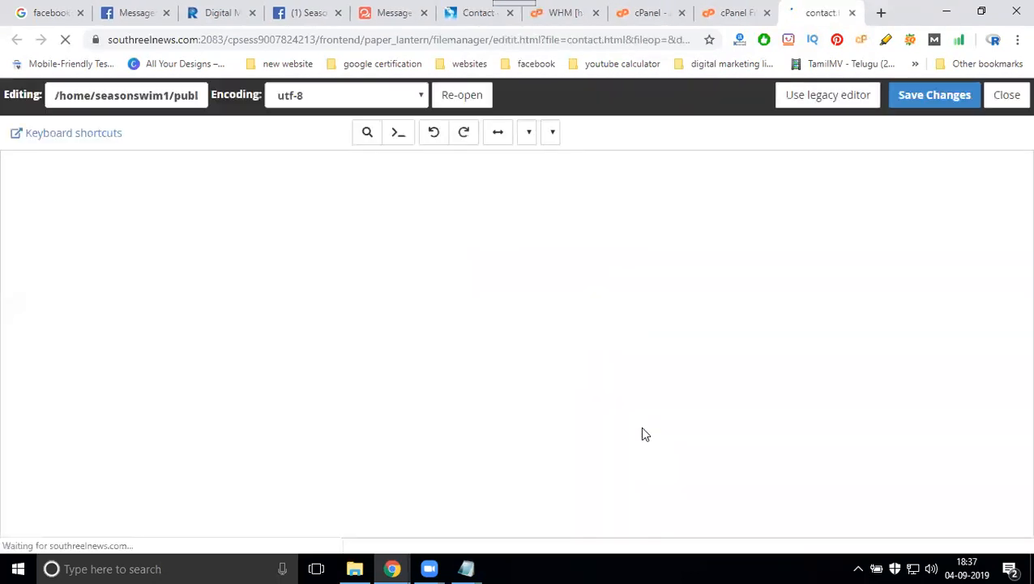
- Paste the WhatsHelp.io script after the Tawk.to block and move </body></html> below it
scroll(799, 345, down, 5)
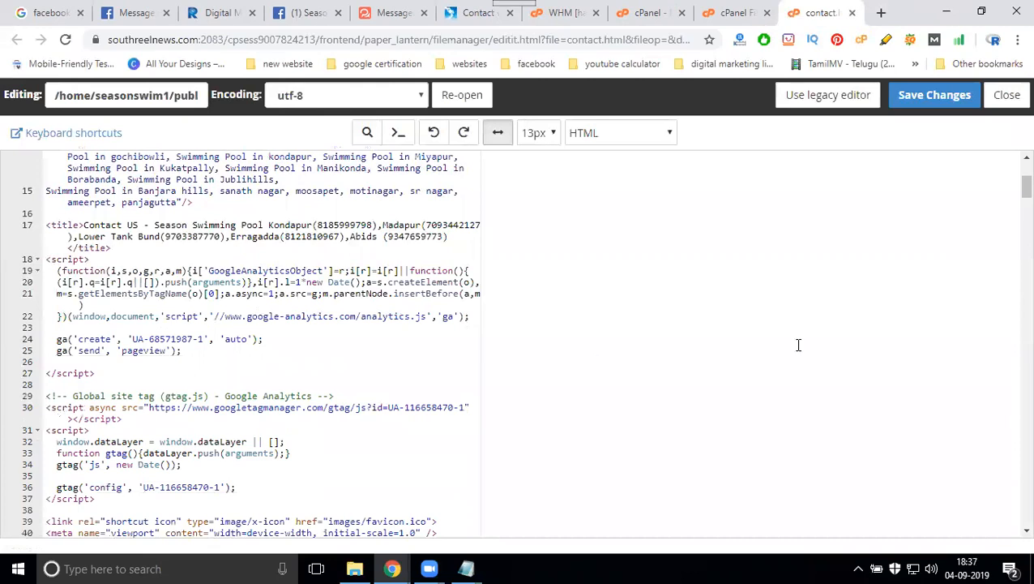
drag(1026, 188, 1026, 513)
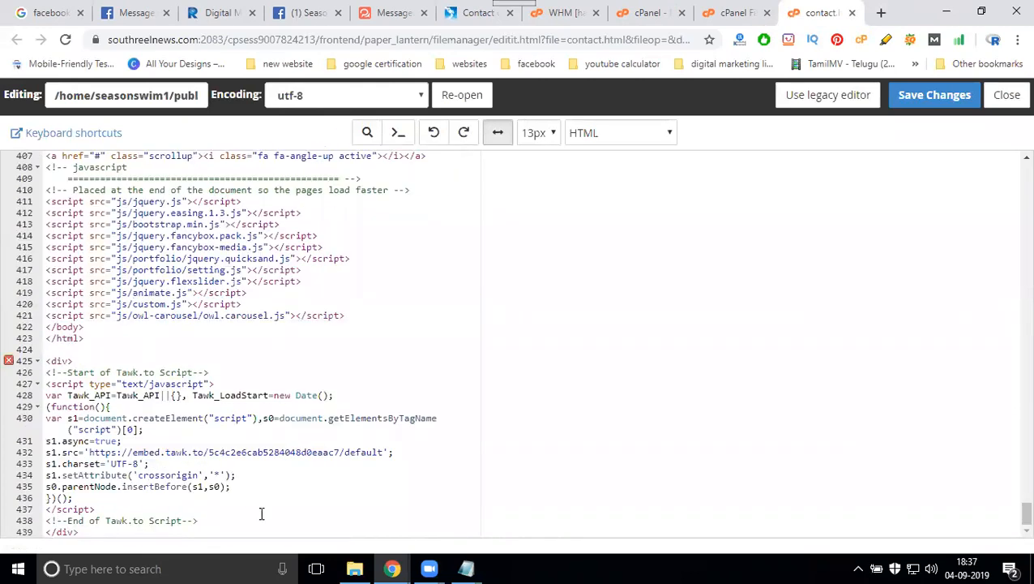
click(98, 531)
key(Return)
key(Return)
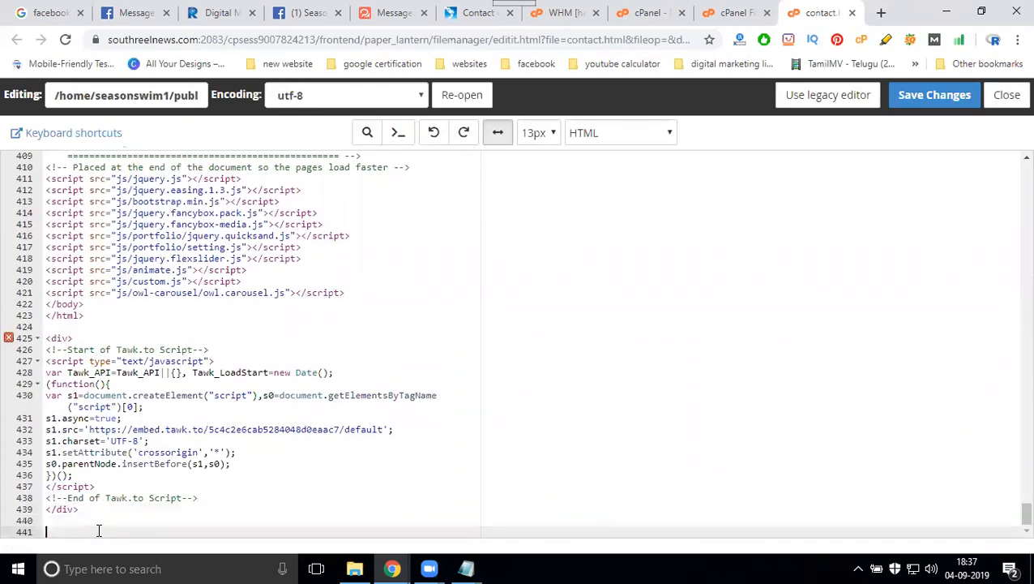
key(ctrl+v)
key(Return)
key(Return)
scroll(98, 486, up, 3)
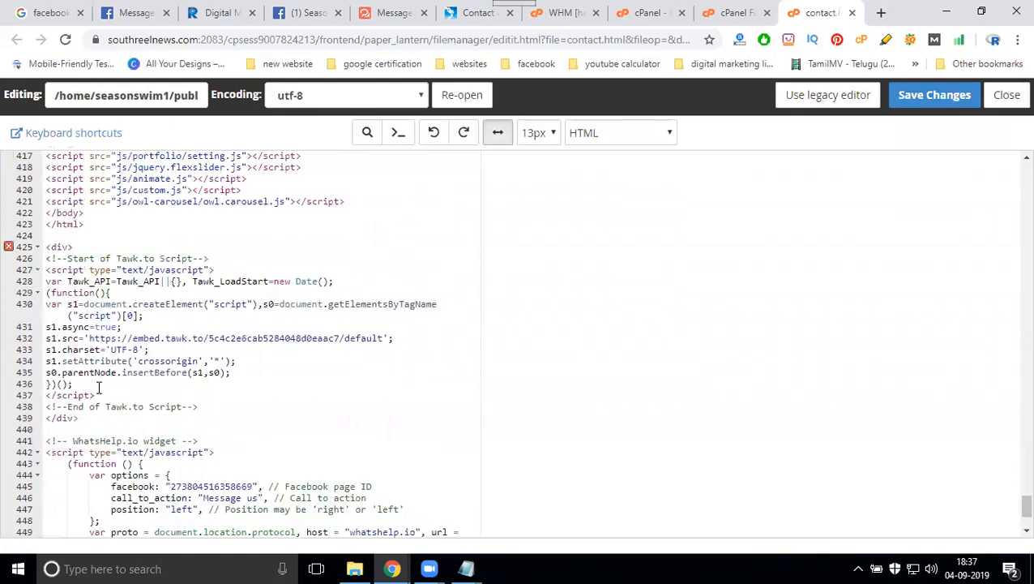
drag(87, 230, 46, 213)
key(ctrl+c)
key(BackSpace)
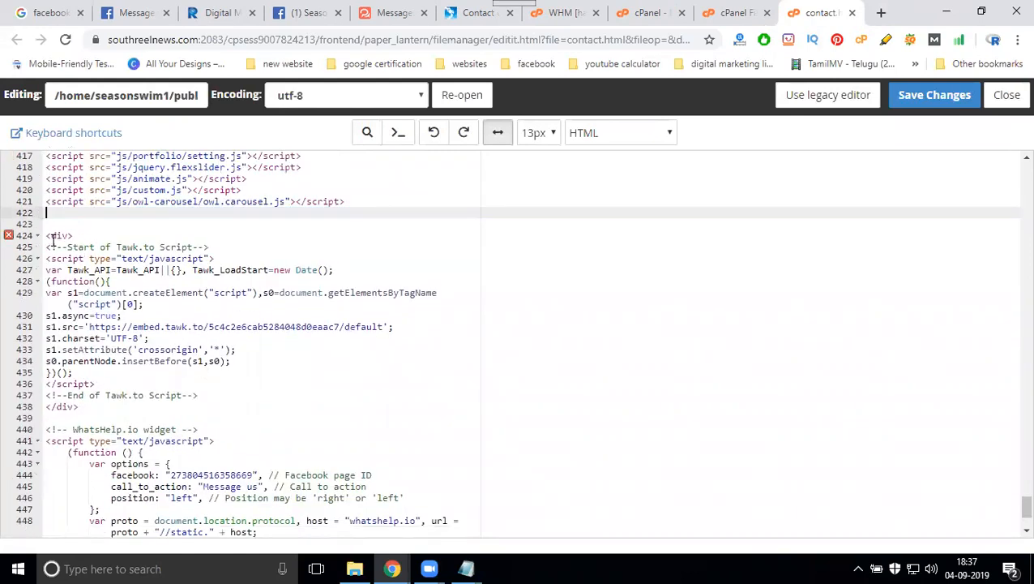
scroll(126, 351, down, 3)
click(93, 533)
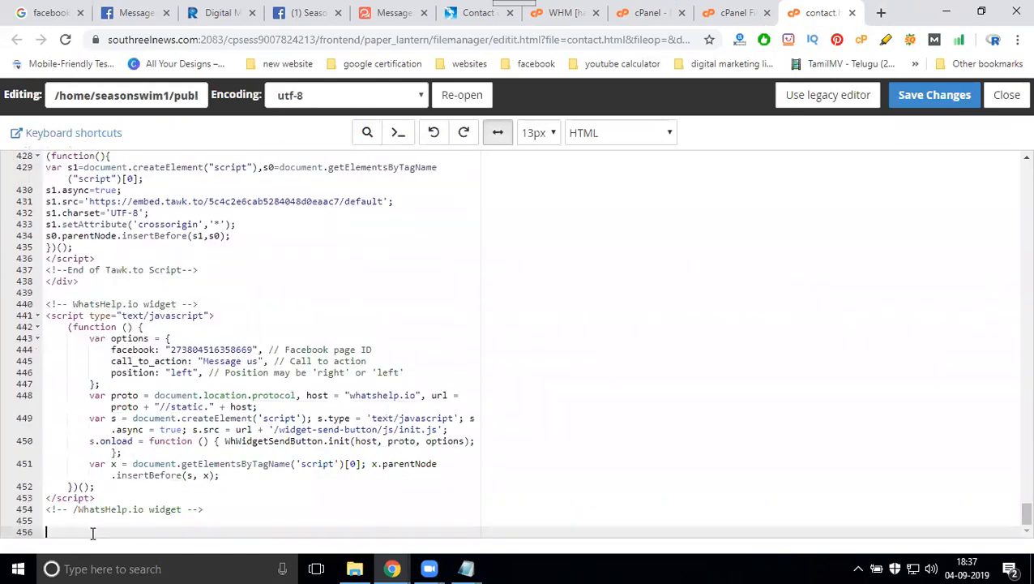
key(ctrl+v)
- Save contact.html and reload the live Contact page
click(944, 97)
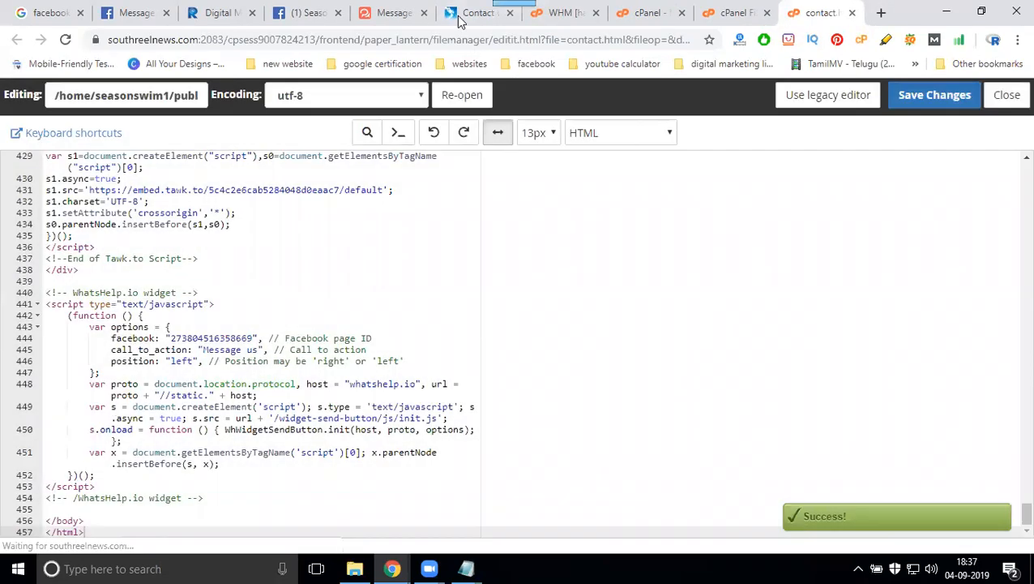
click(458, 15)
key(F5)
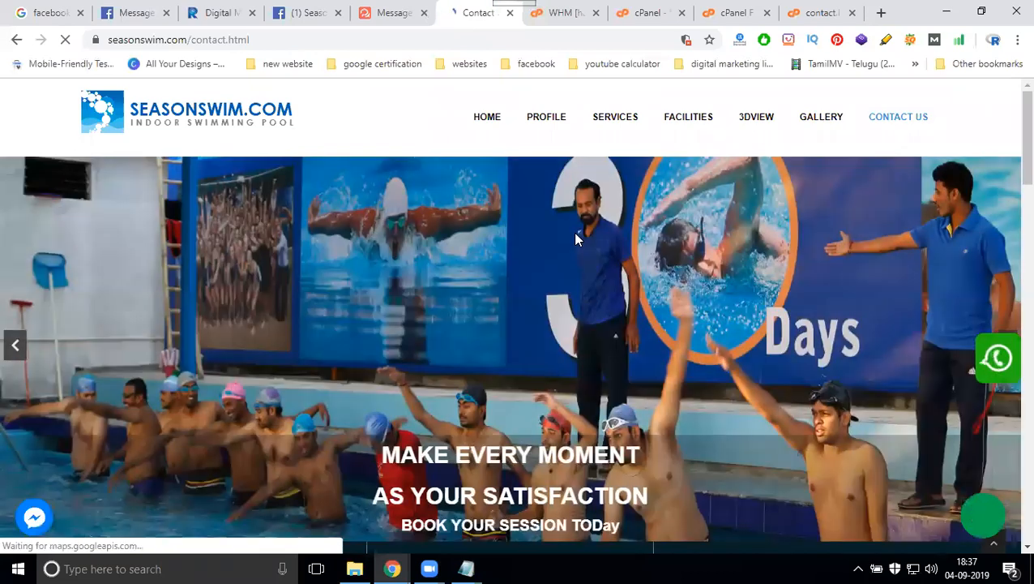
- Open the Facebook Messenger chat panel from the blue button on the reloaded Contact page
click(39, 518)
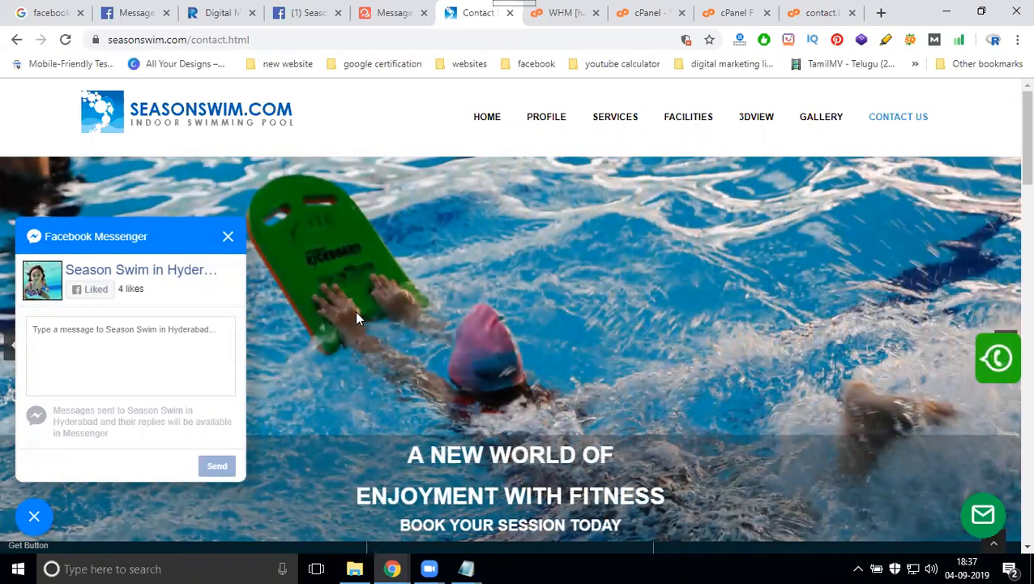
- Load happyhomesdesigners.com in a new tab and compare its .php addresses with seasonswim's .html
click(881, 13)
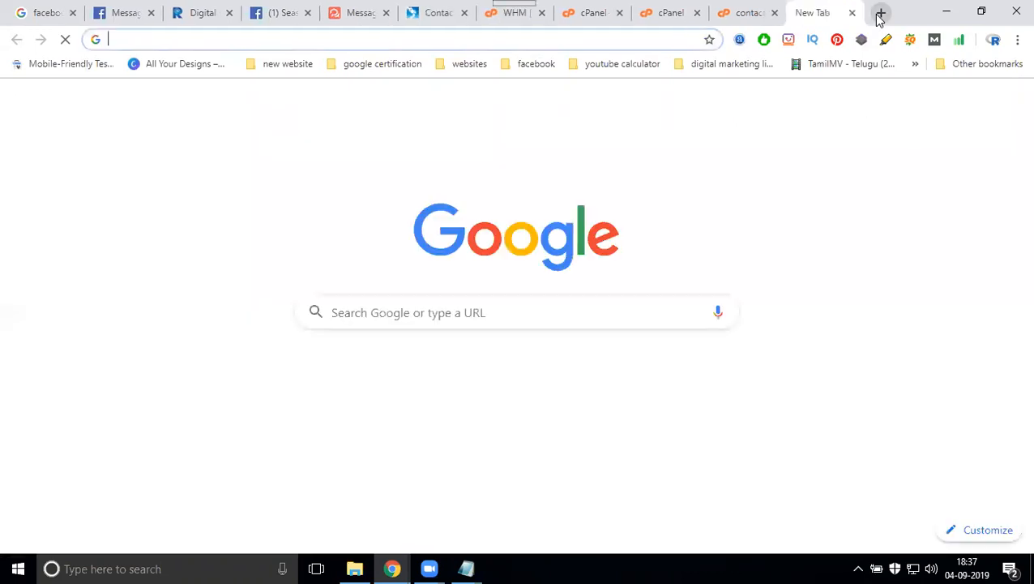
text(happ)
key(Return)
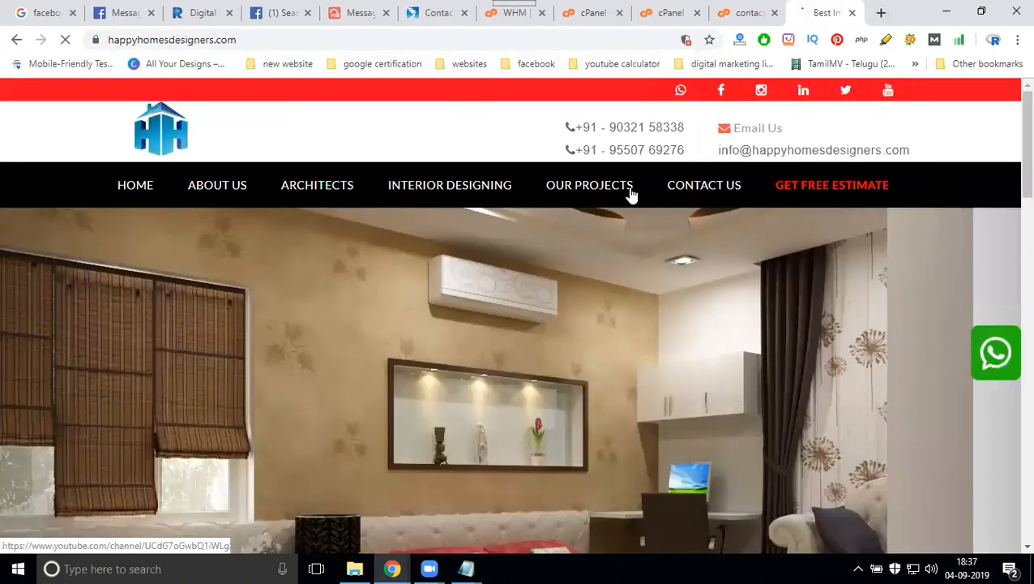
click(582, 189)
drag(296, 39, 318, 39)
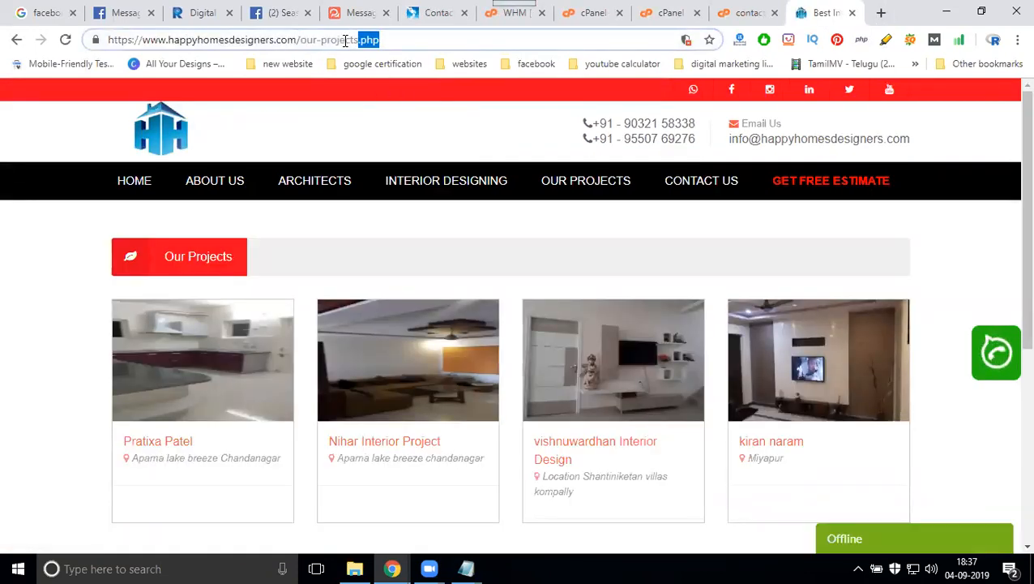
click(428, 12)
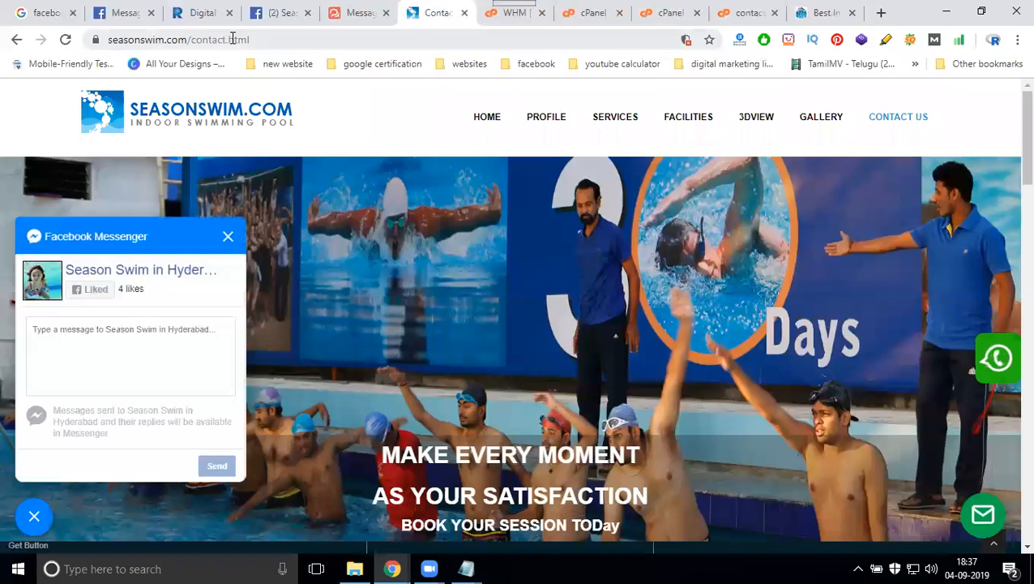
drag(229, 39, 268, 39)
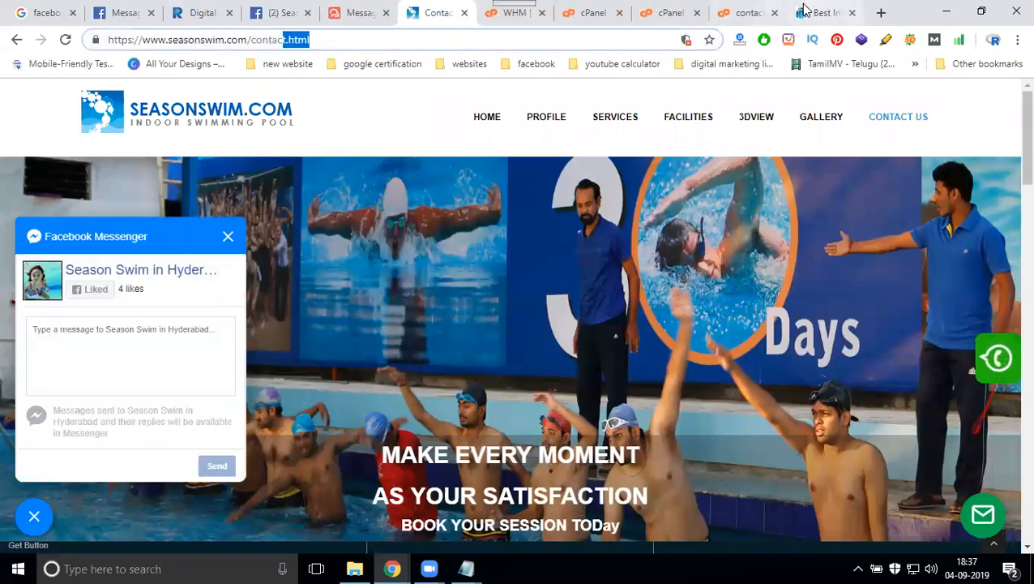
click(818, 12)
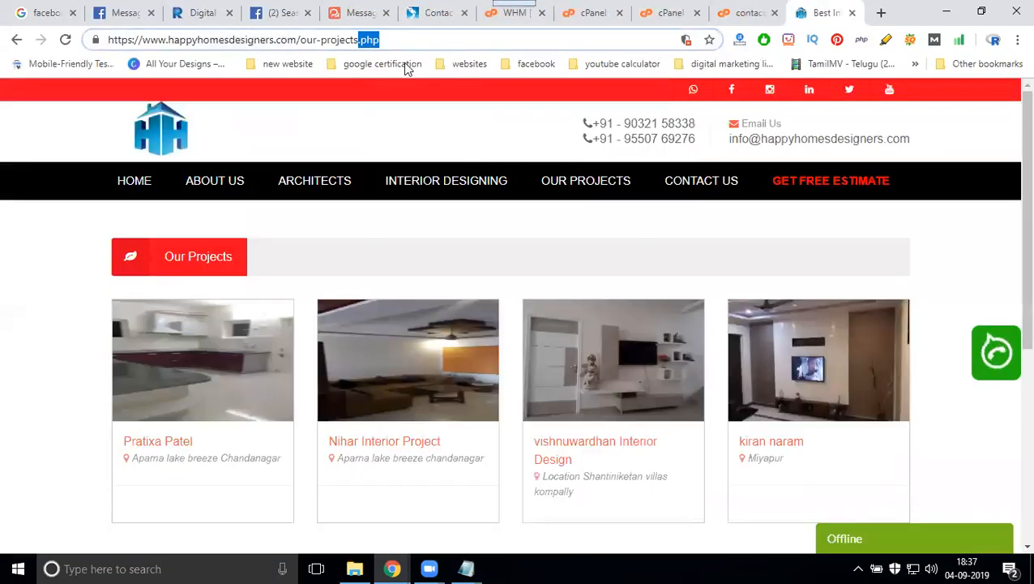
click(153, 184)
- Open the site's linked Facebook page, select its address, and return to the WhatsHelp builder
click(283, 43)
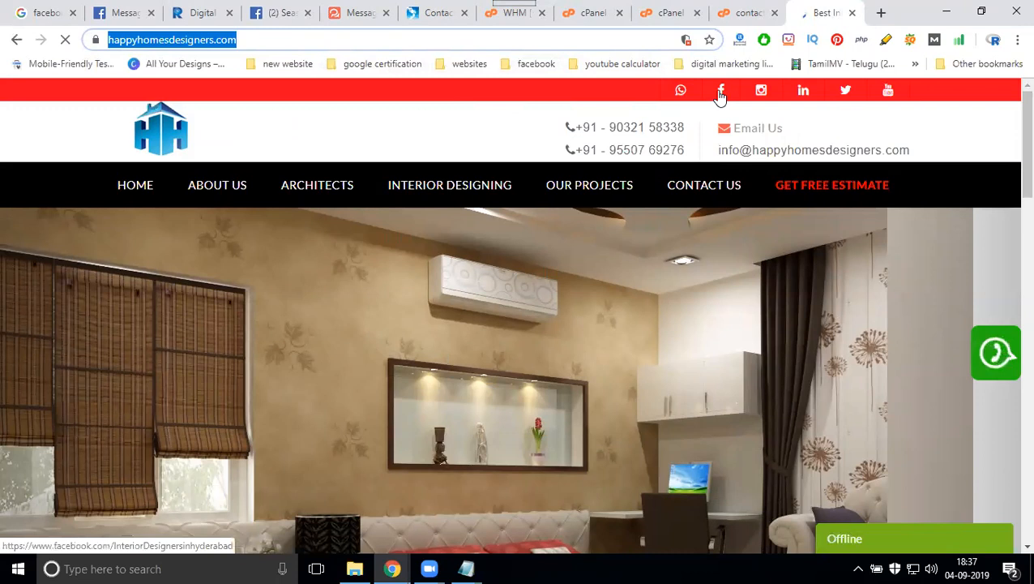
click(721, 92)
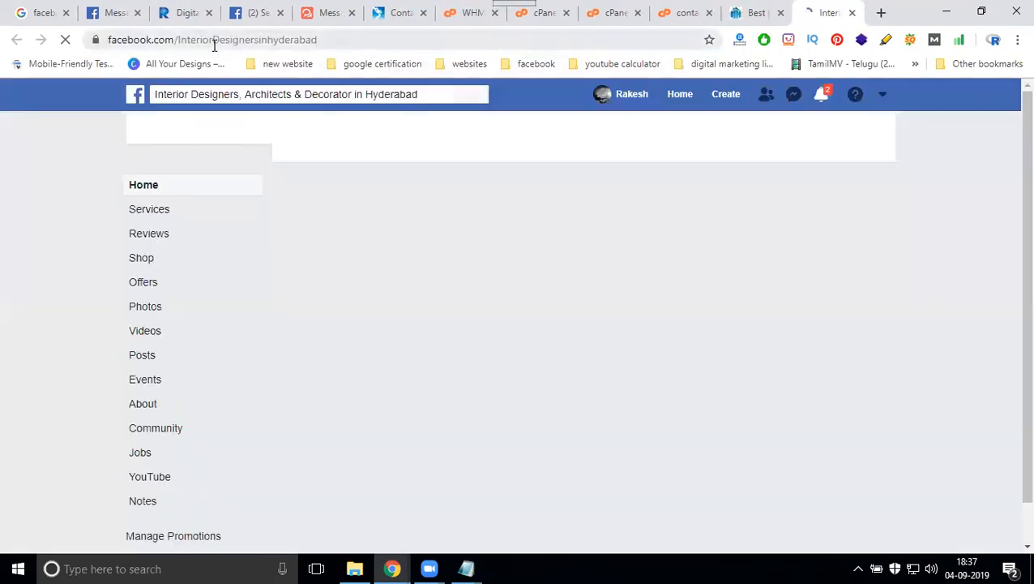
click(216, 45)
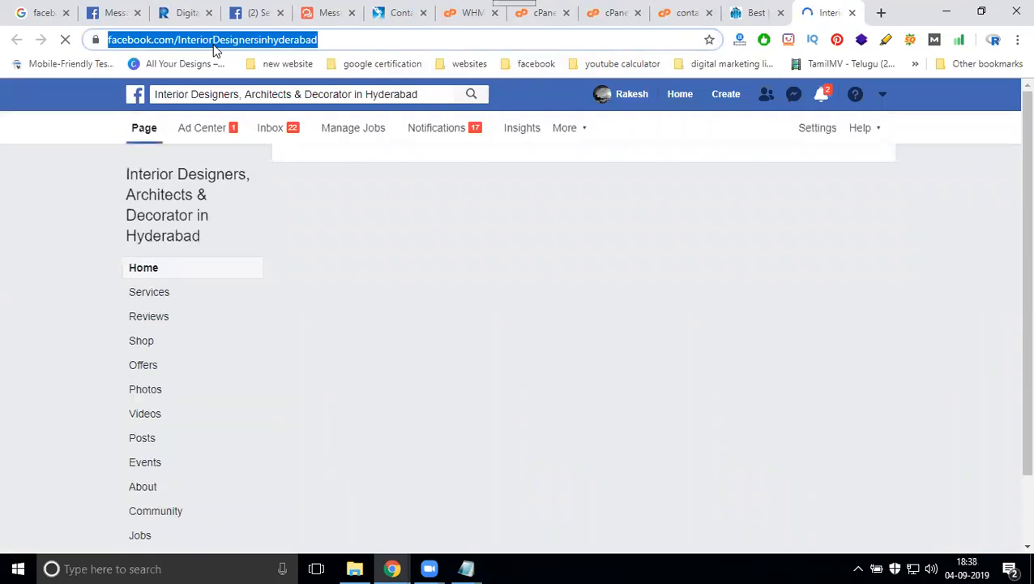
click(309, 13)
scroll(1, 308, up, 15)
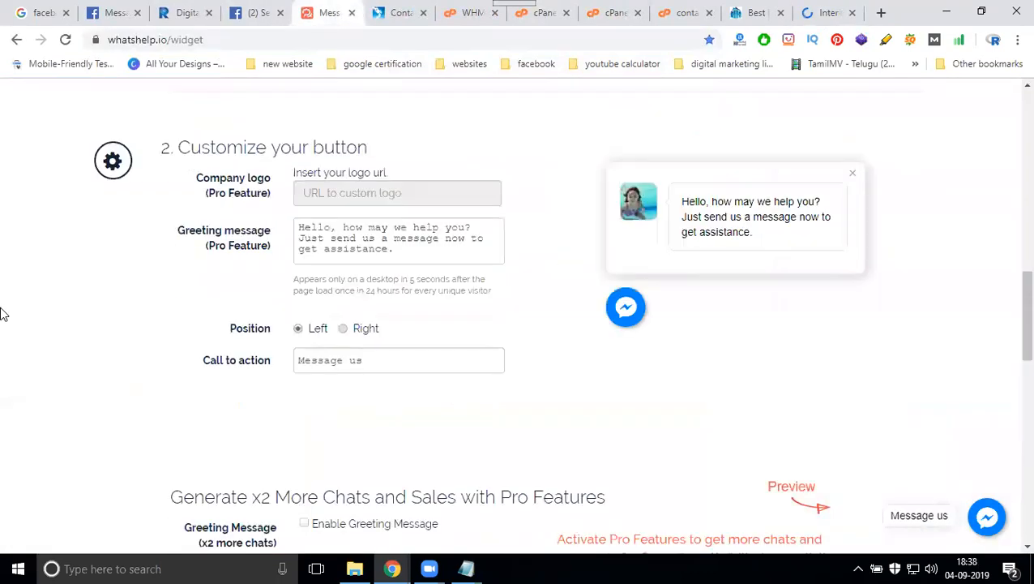
- Paste the InteriorDesignersinhyderabad Facebook URL into the Messenger field and select the regenerated code
scroll(205, 337, down, 2)
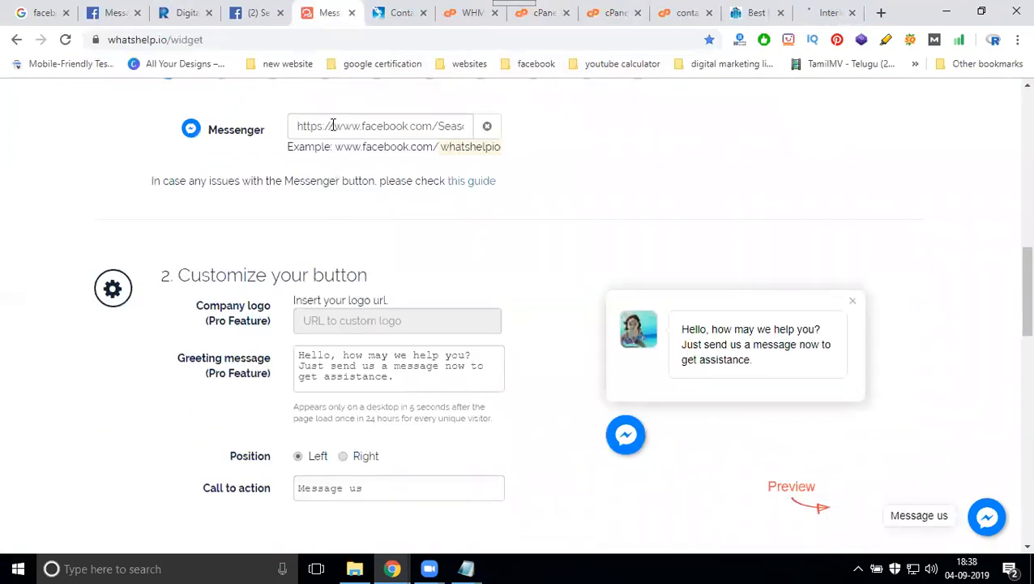
triple_click(332, 125)
key(ctrl+v)
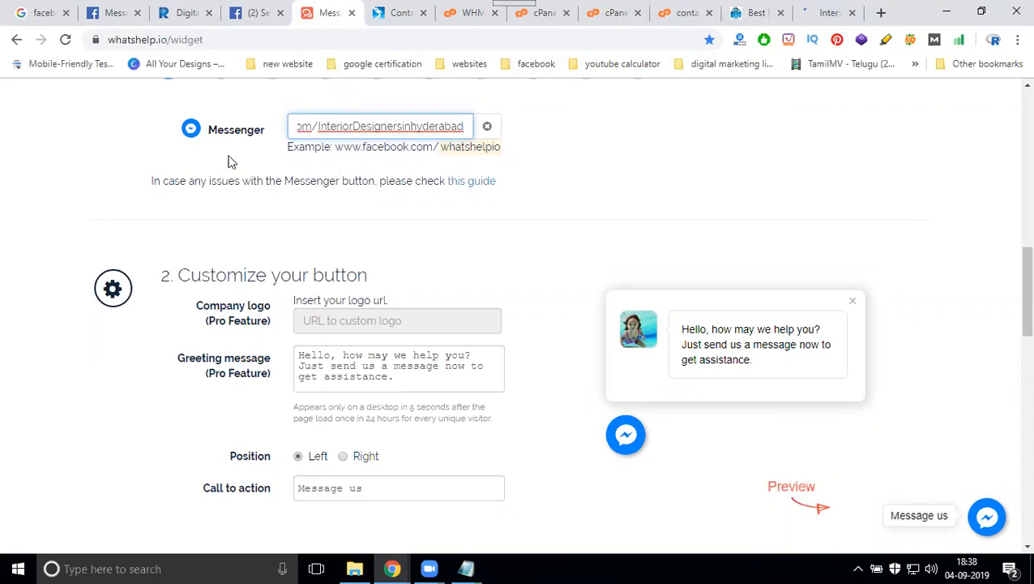
scroll(76, 235, down, 4)
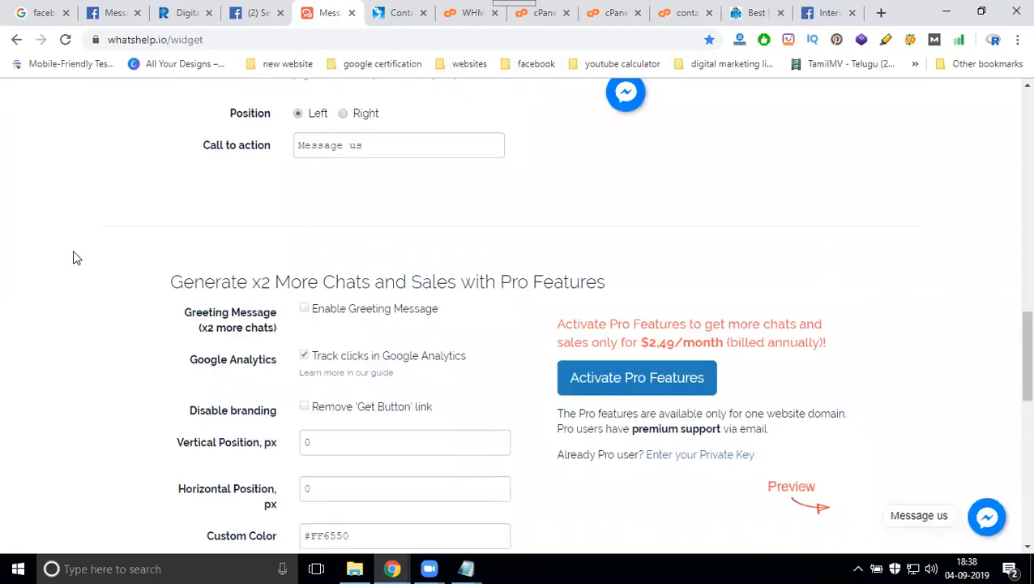
scroll(73, 257, down, 5)
click(293, 372)
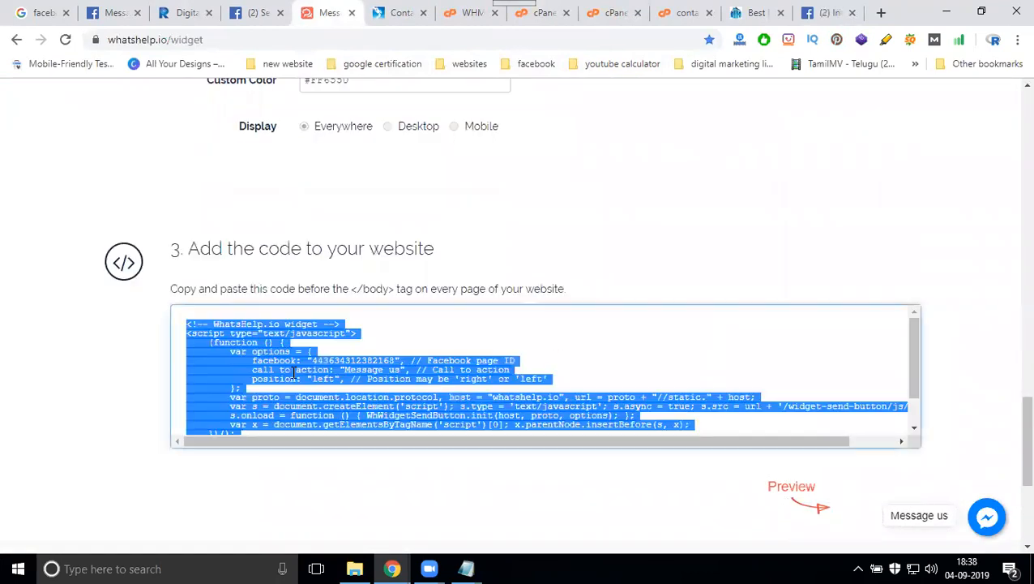
- Paste the widget code into a new, maximised Notepad window
key(super+r)
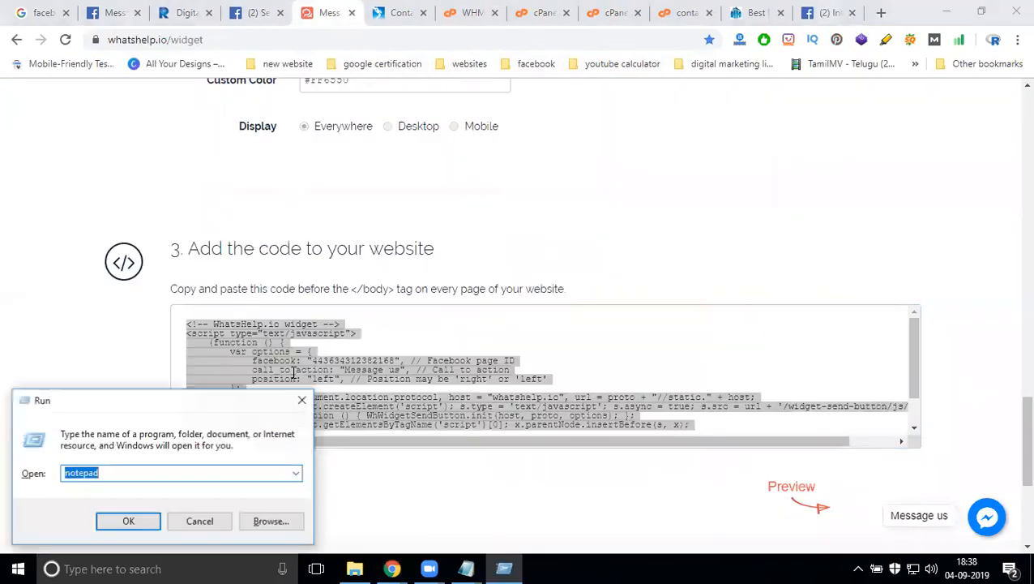
key(Return)
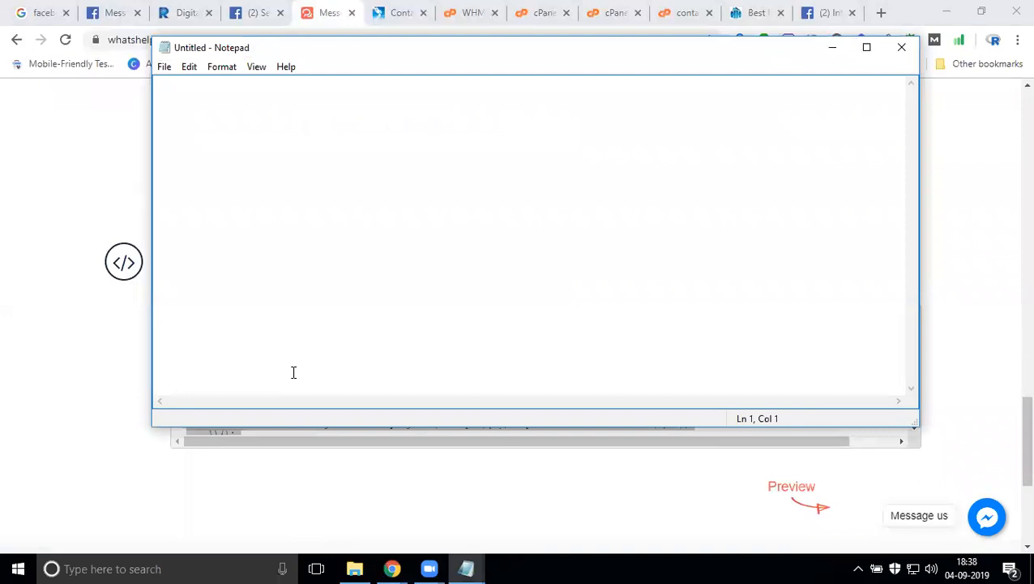
key(ctrl+v)
click(866, 48)
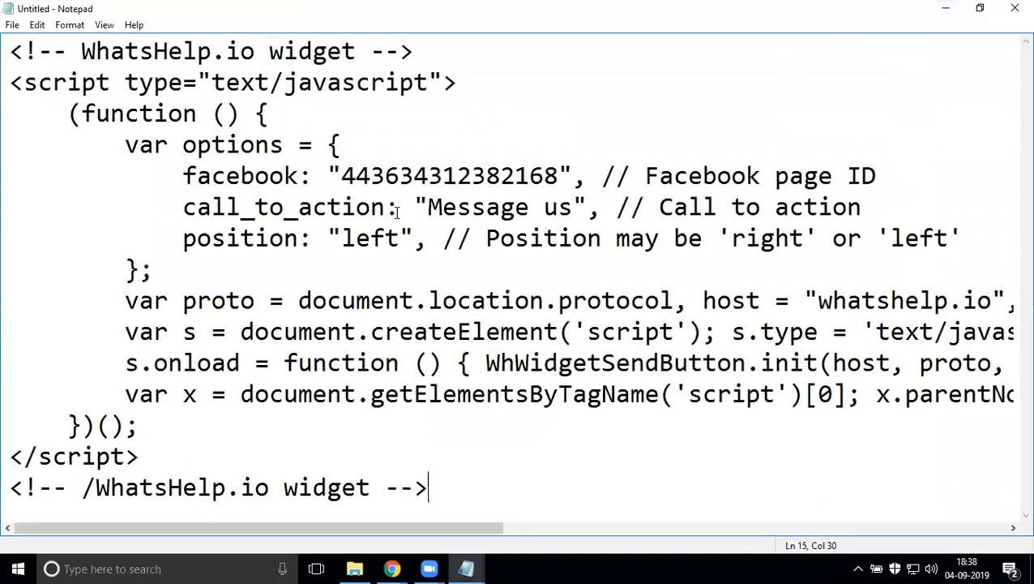
key(super+r)
key(Down)
key(Down)
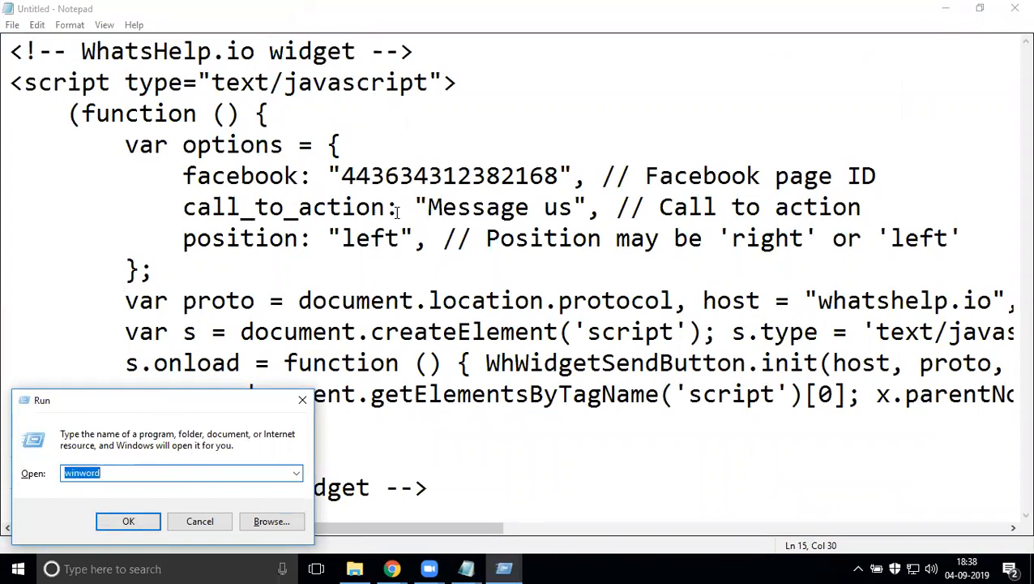
key(Escape)
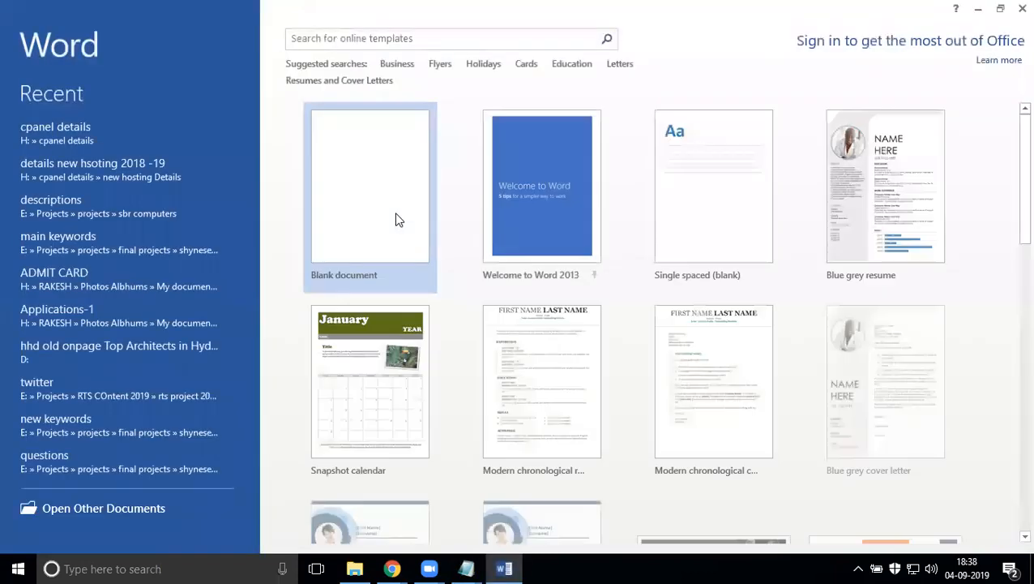
click(391, 169)
click(978, 6)
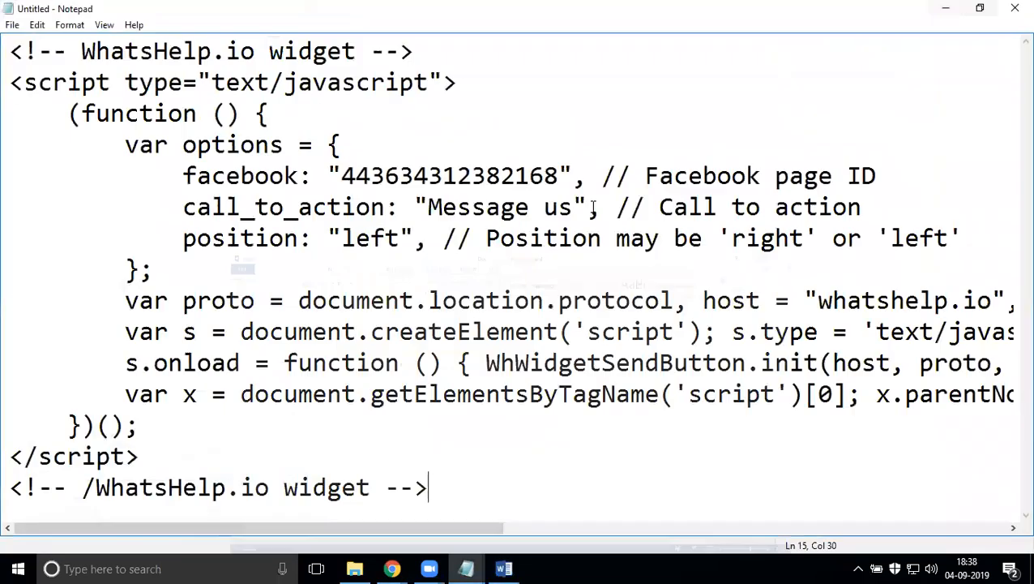
key(ctrl+a)
key(ctrl+c)
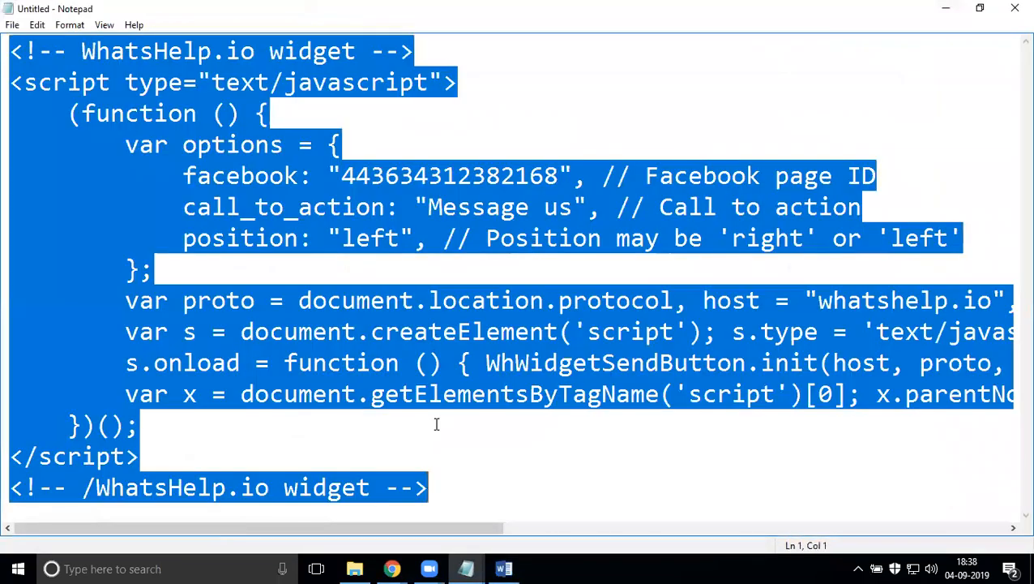
click(503, 568)
key(ctrl+v)
scroll(366, 347, up, 10)
scroll(366, 347, up, 1)
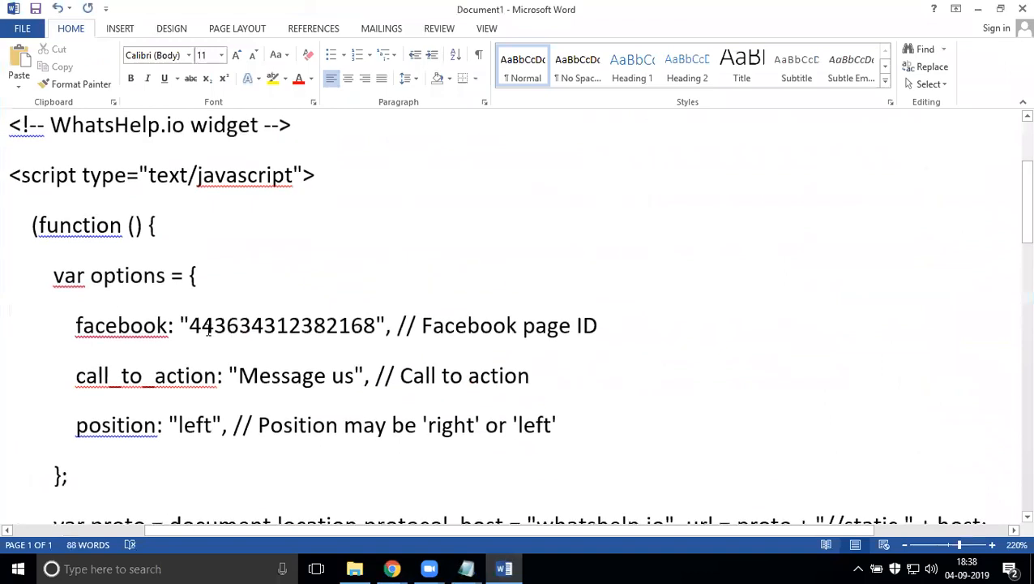
drag(190, 325, 373, 334)
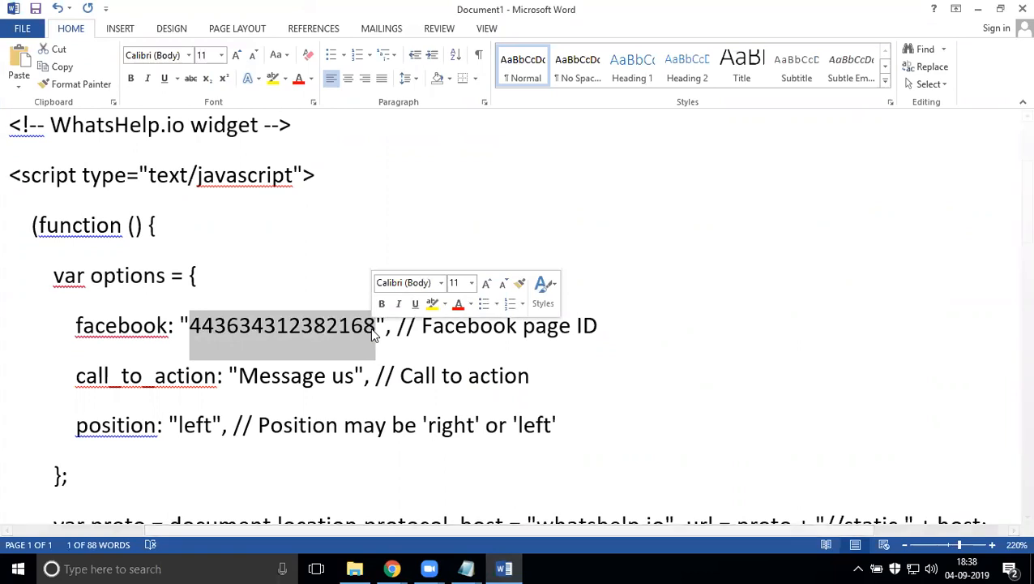
mouse_move(391, 563)
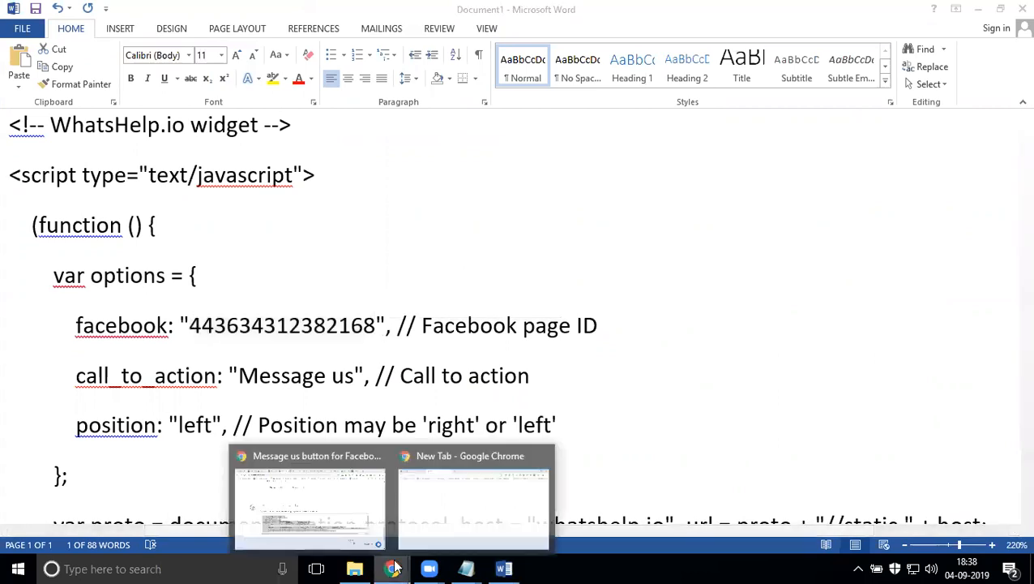
click(308, 495)
click(826, 15)
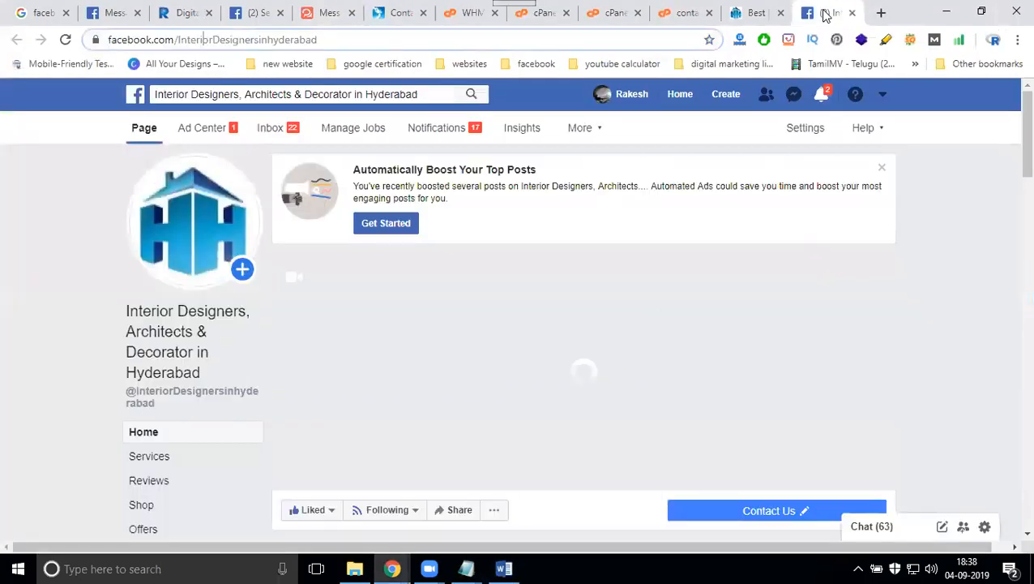
scroll(181, 346, down, 3)
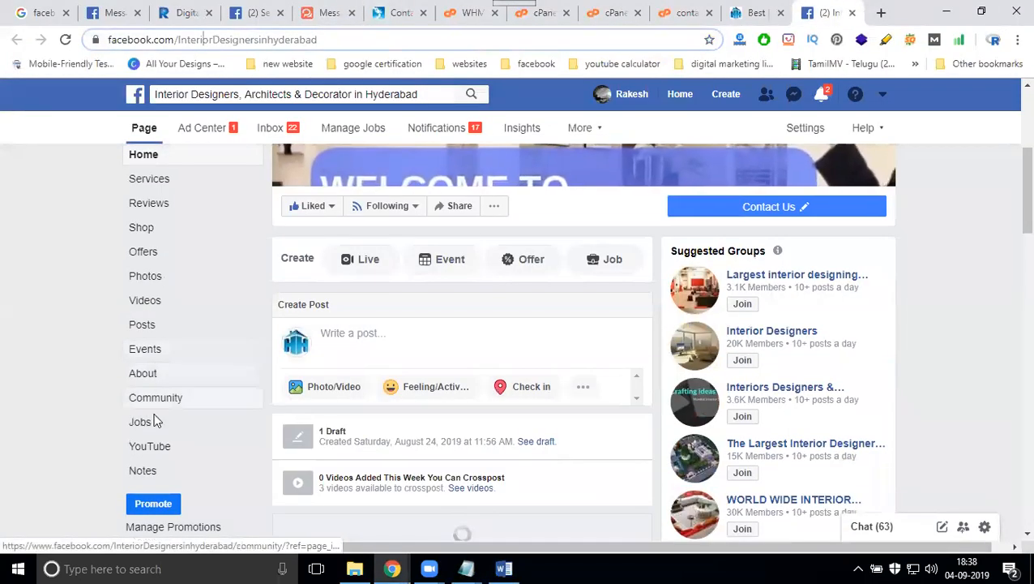
click(159, 375)
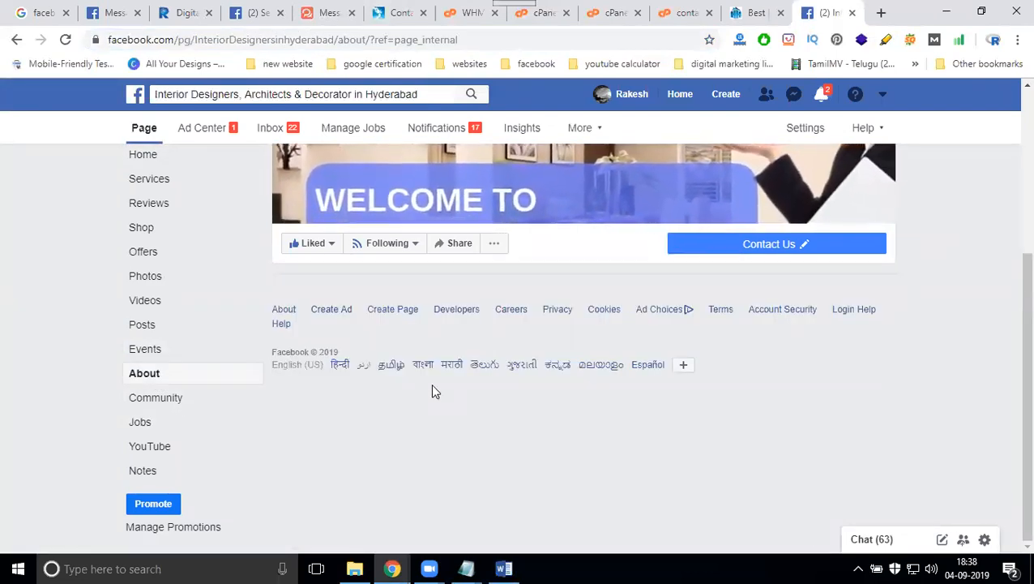
scroll(435, 391, down, 1)
scroll(432, 392, down, 10)
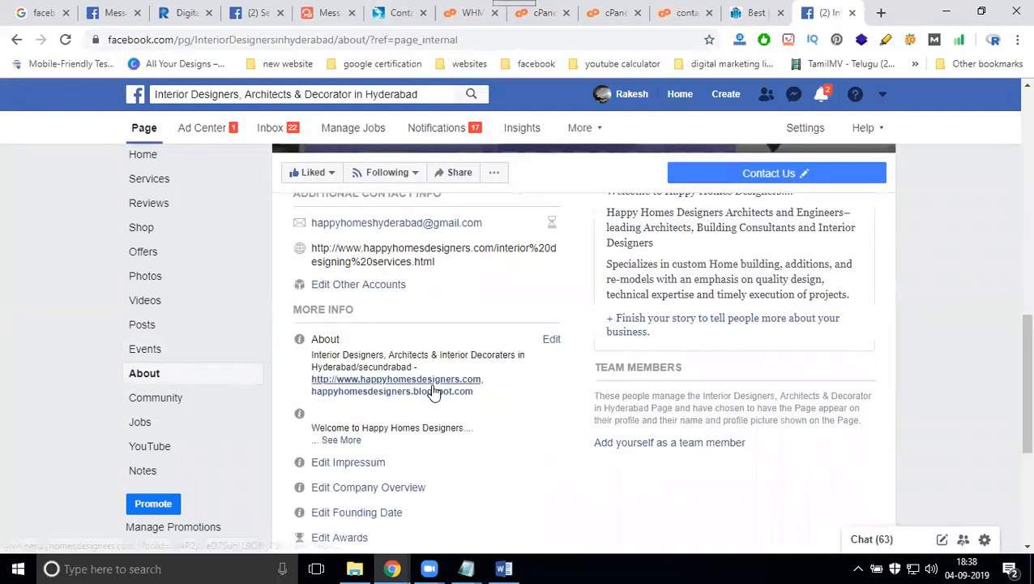
double_click(359, 392)
key(ctrl+c)
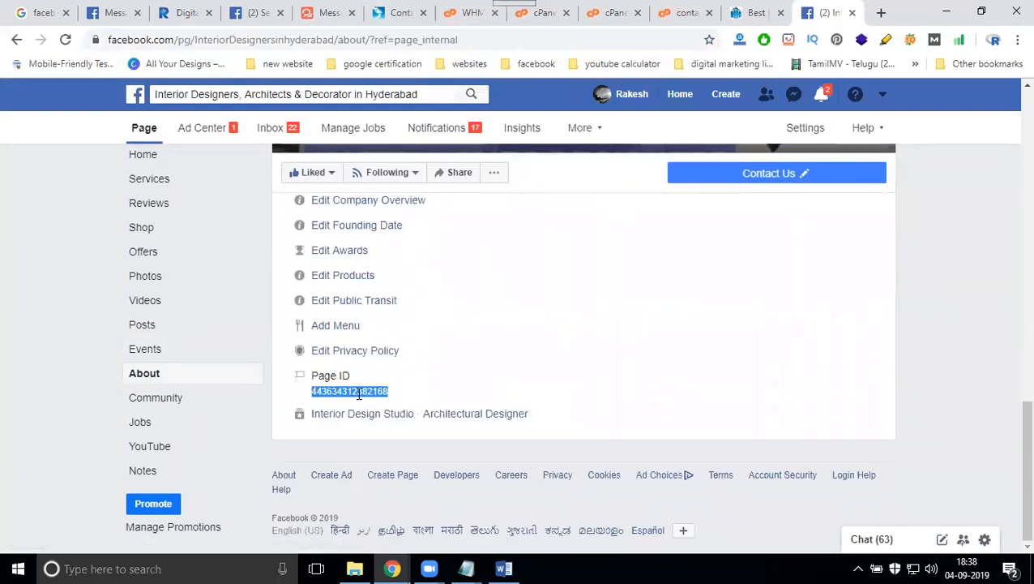
click(504, 568)
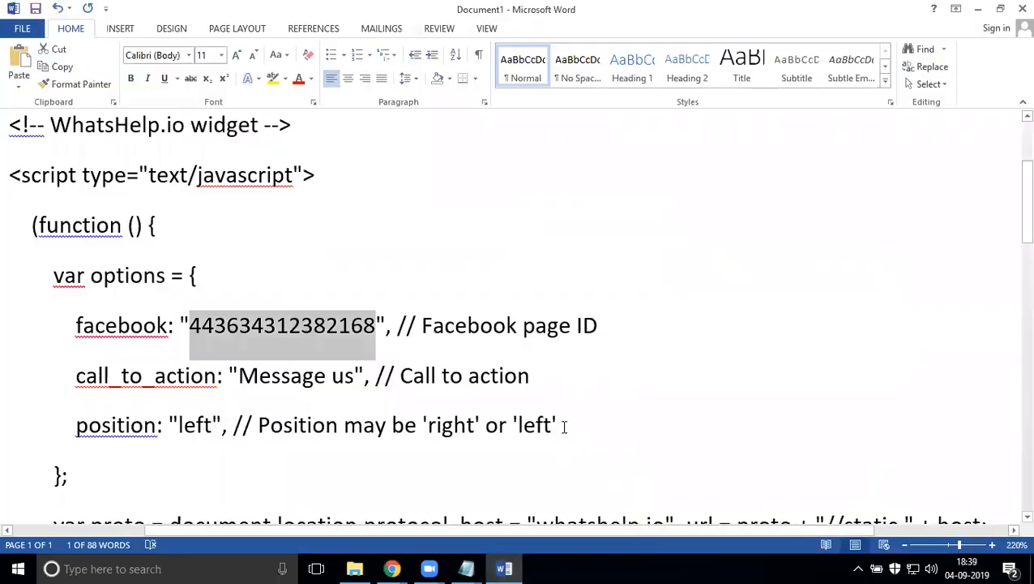
key(ctrl+f)
key(ctrl+v)
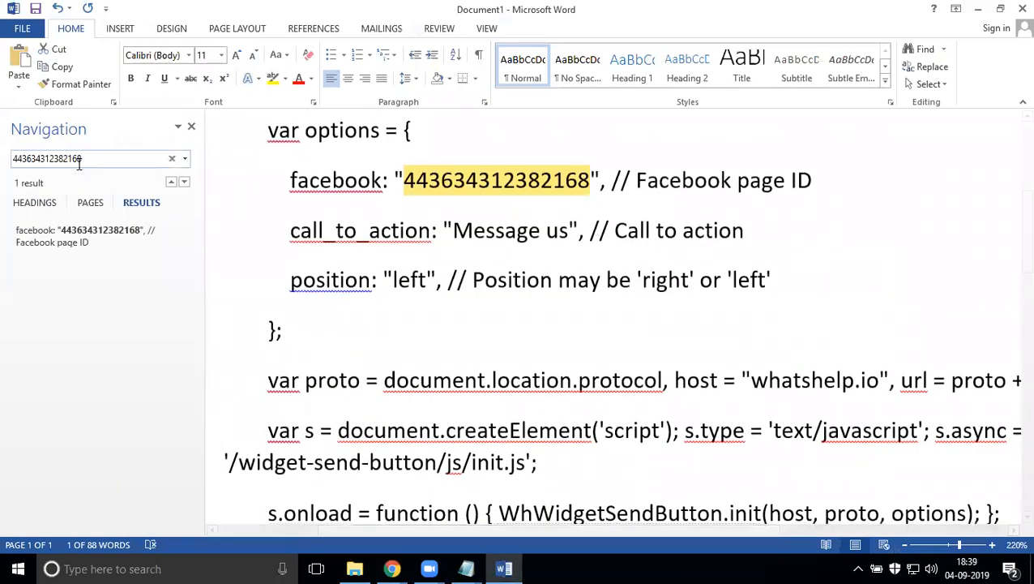
key(Return)
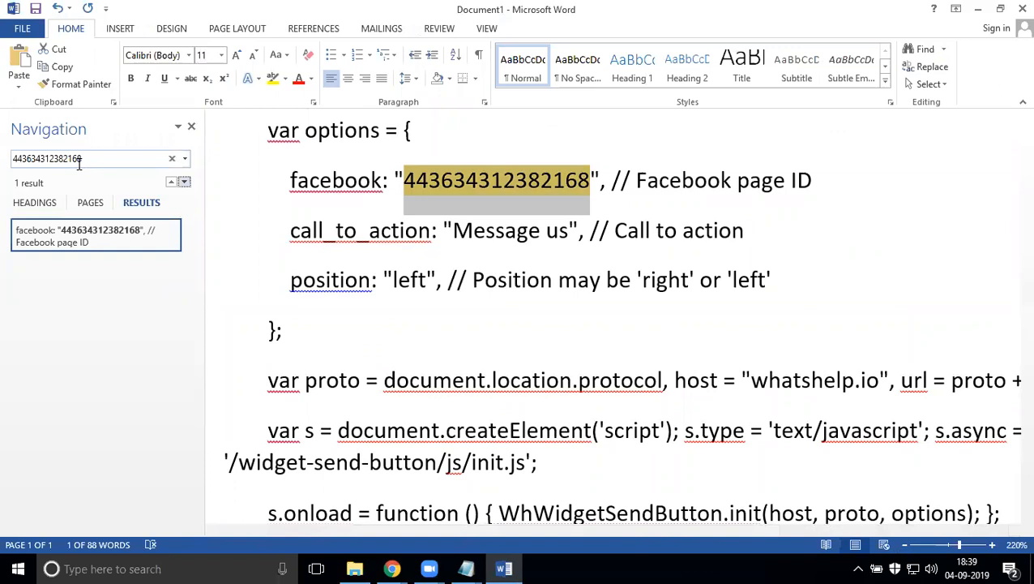
click(192, 129)
- Select the widget's script lines, then minimise Word back to the Facebook About page
scroll(248, 264, up, 3)
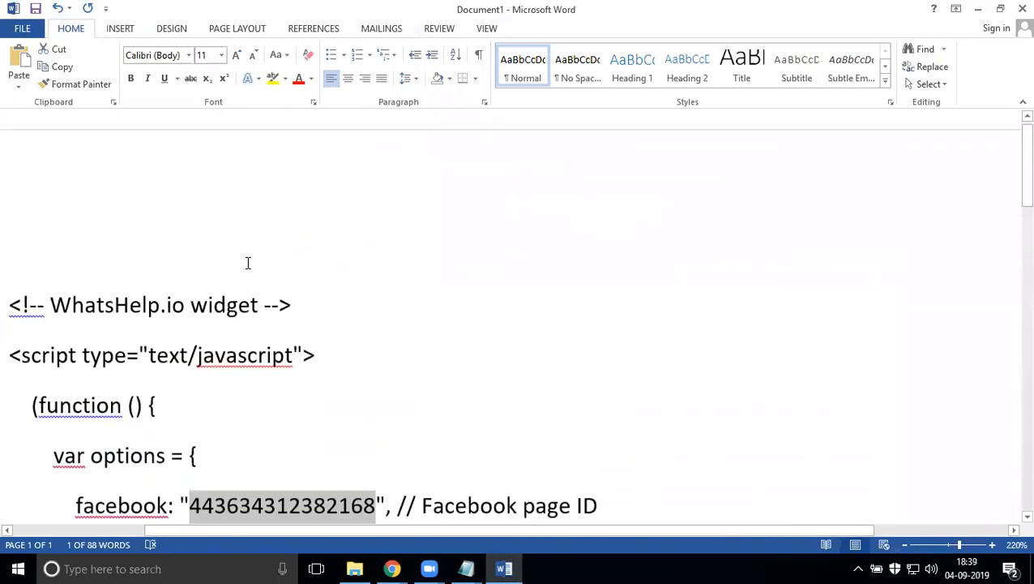
scroll(248, 266, down, 5)
scroll(243, 264, up, 5)
drag(6, 205, 108, 276)
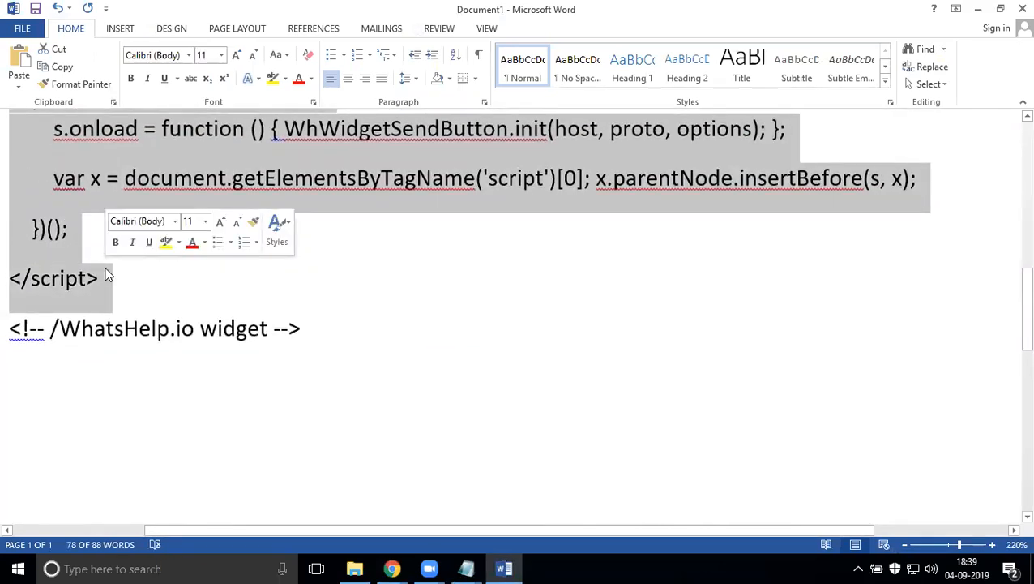
scroll(107, 276, up, 3)
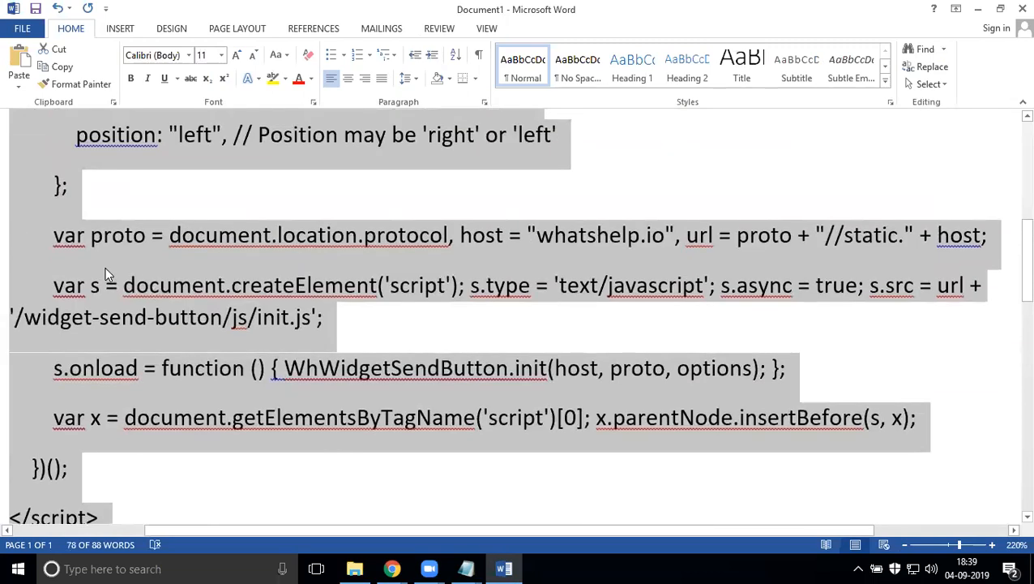
scroll(108, 276, up, 3)
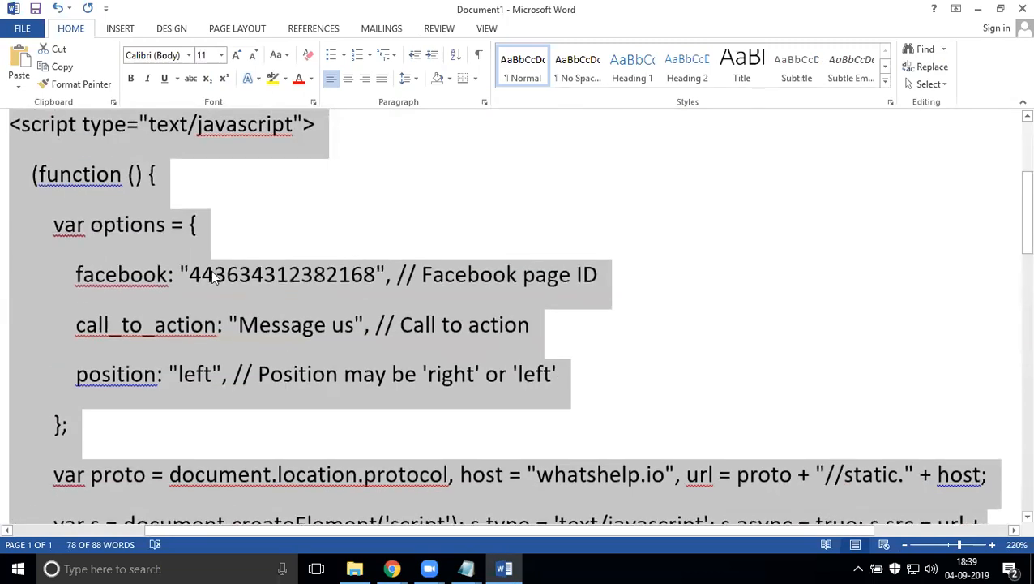
scroll(212, 275, down, 4)
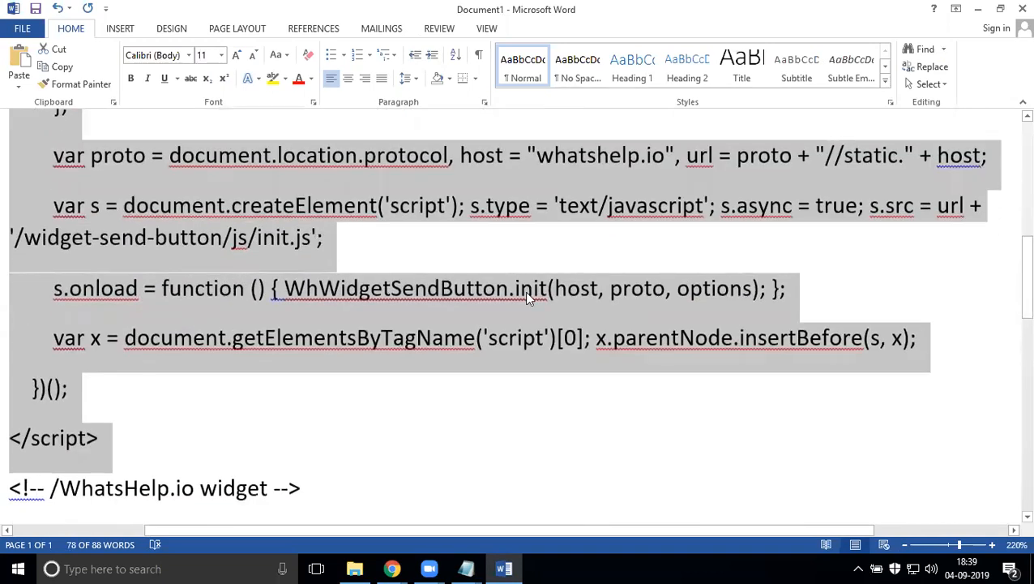
scroll(290, 299, up, 4)
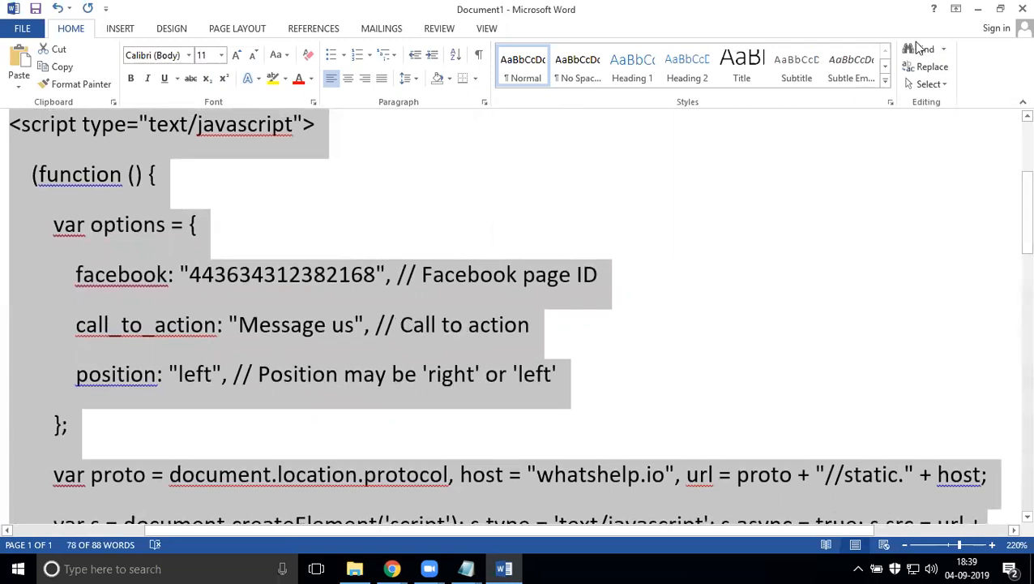
click(977, 8)
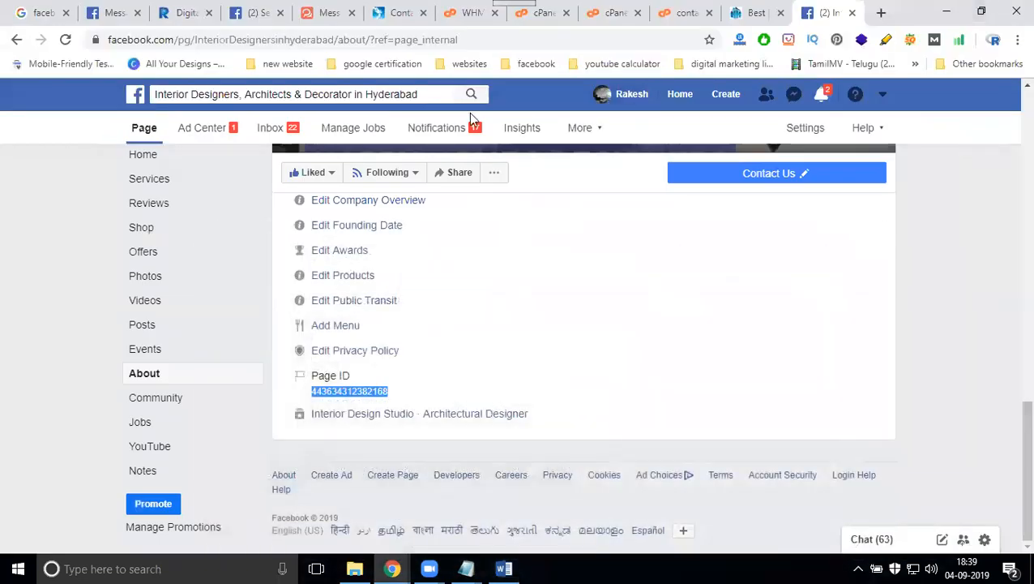
- Keep the 'Message us' call to action after an undone edit and select the widget embed code
click(328, 12)
scroll(386, 170, up, 10)
scroll(393, 199, up, 1)
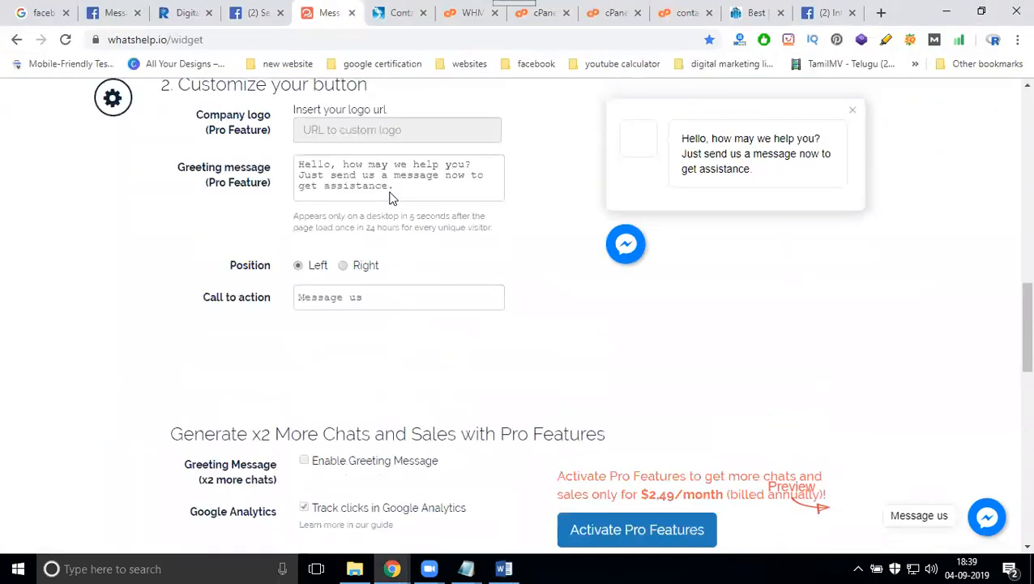
click(752, 13)
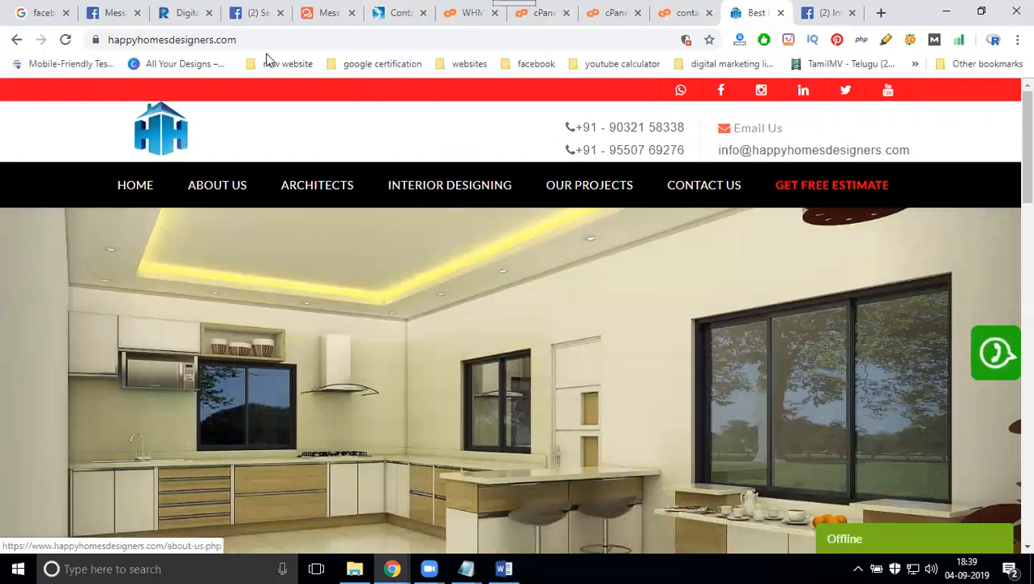
click(318, 14)
triple_click(330, 296)
text(d)
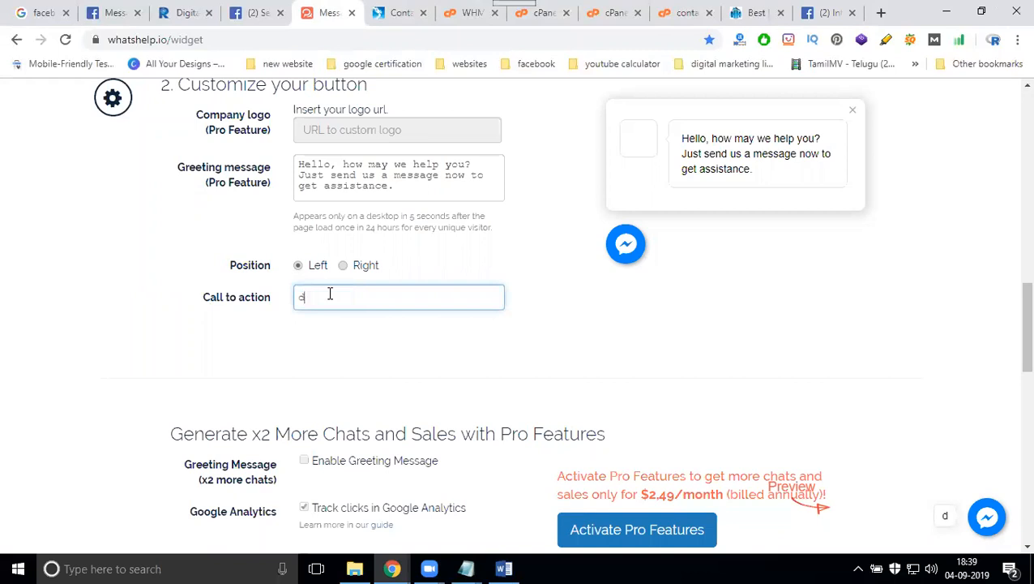
key(ctrl+z)
click(390, 296)
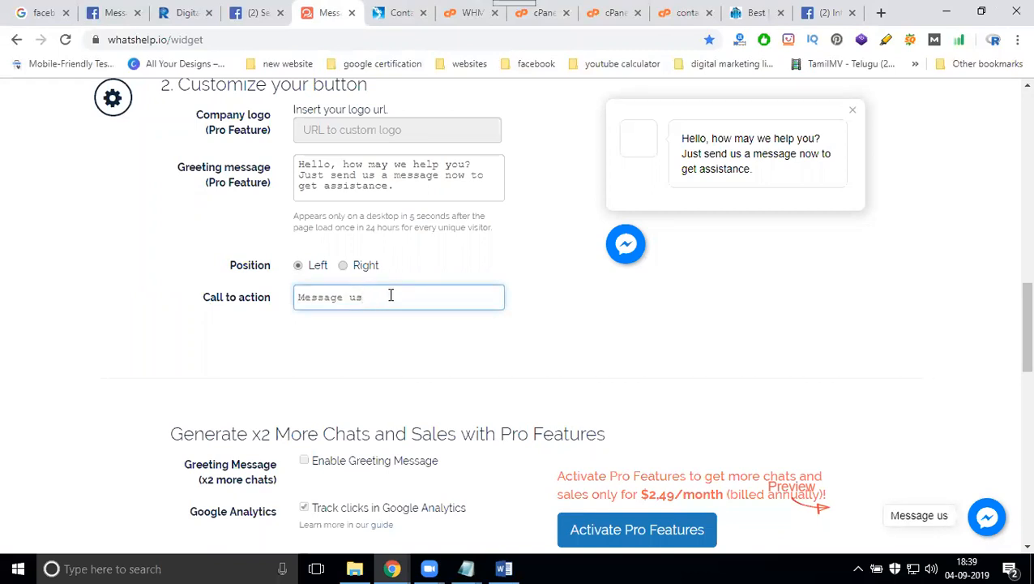
scroll(94, 342, down, 10)
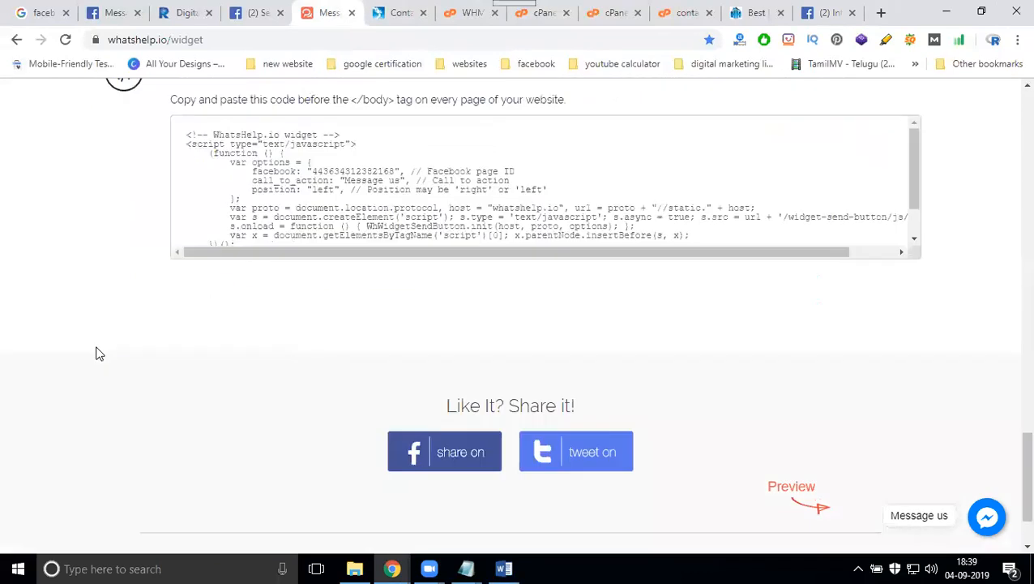
scroll(97, 348, up, 3)
click(370, 301)
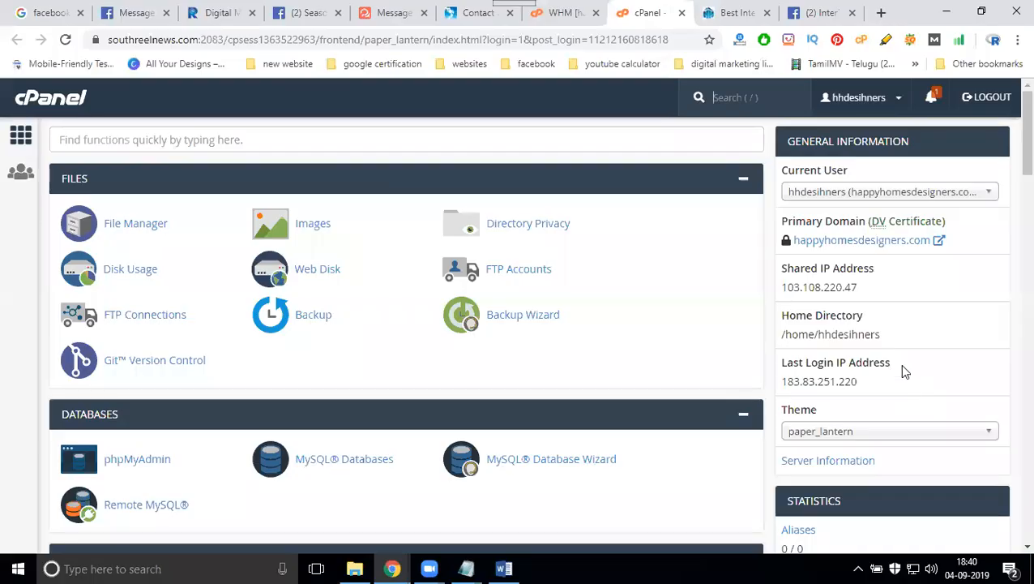
- Open footer.php from public_html in the cPanel File Manager editor
click(154, 224)
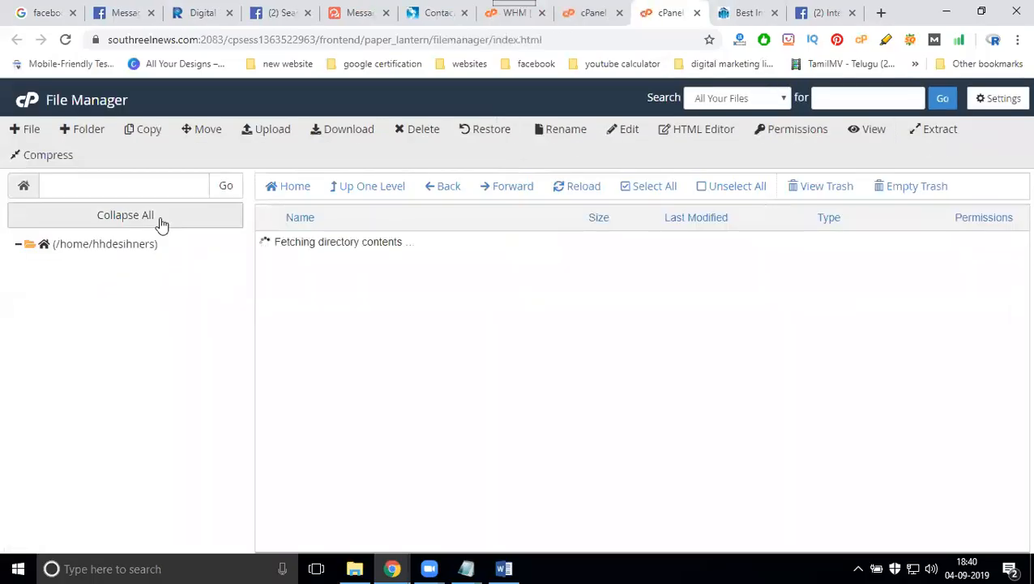
scroll(377, 309, down, 2)
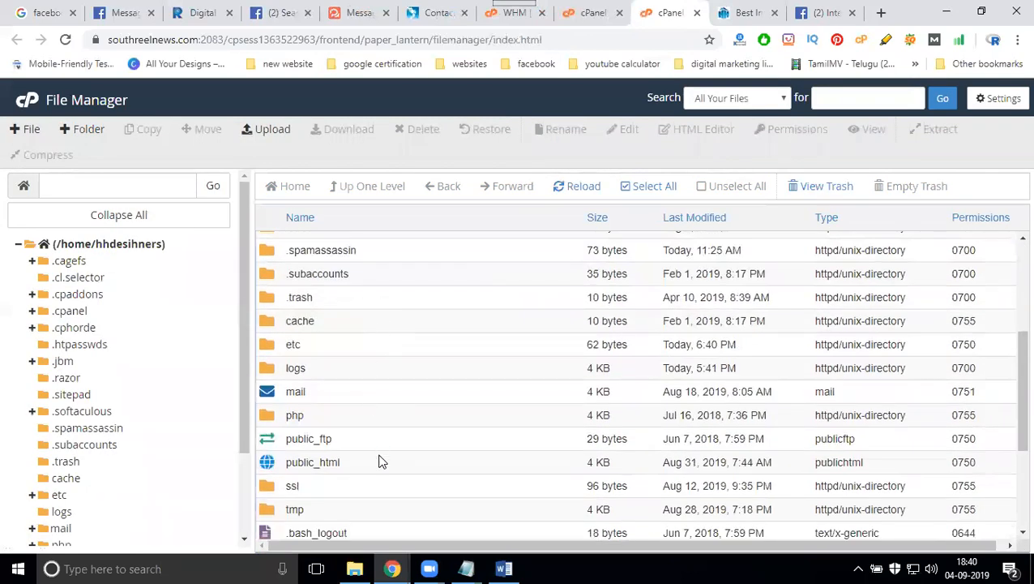
double_click(381, 460)
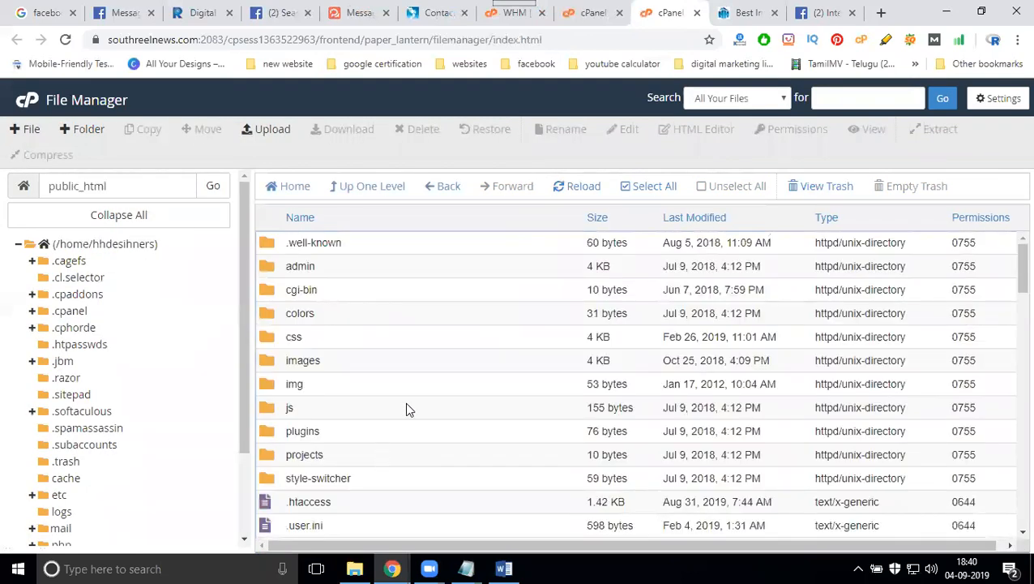
scroll(403, 385, down, 5)
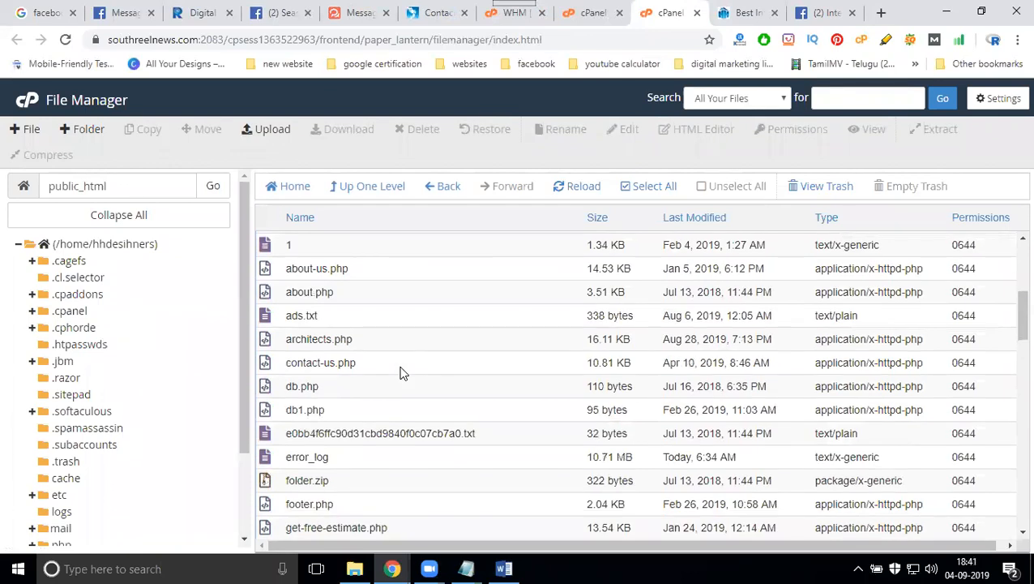
scroll(403, 372, down, 3)
right_click(322, 351)
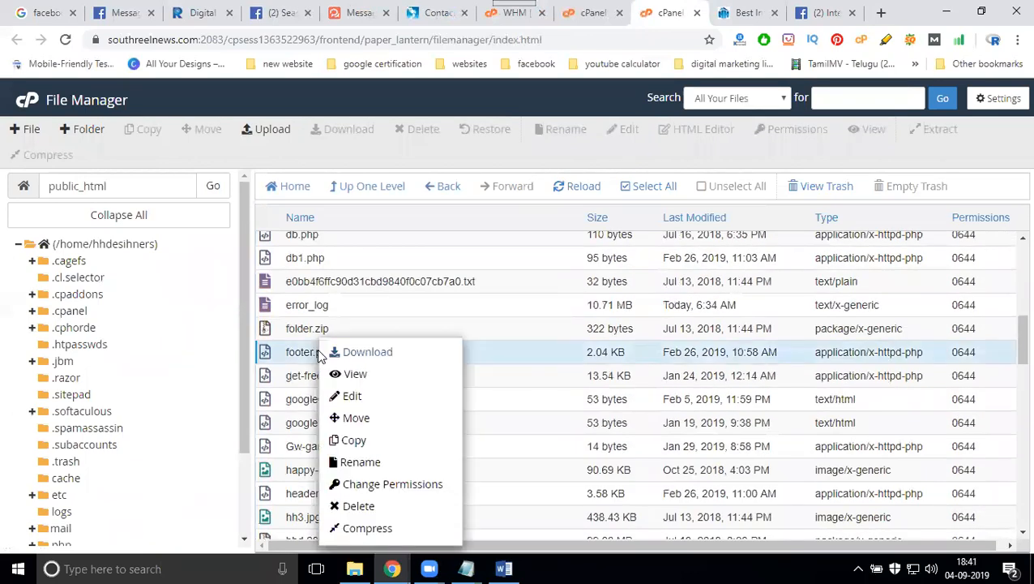
click(374, 403)
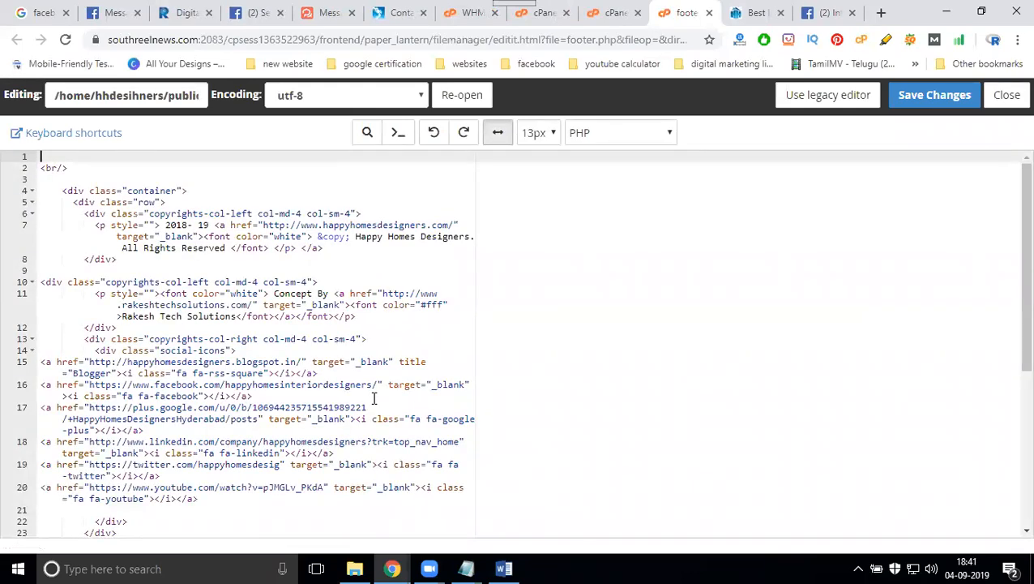
- Paste the WhatsHelp.io widget script below the Tawk.to script in footer.php and save it
scroll(633, 430, down, 5)
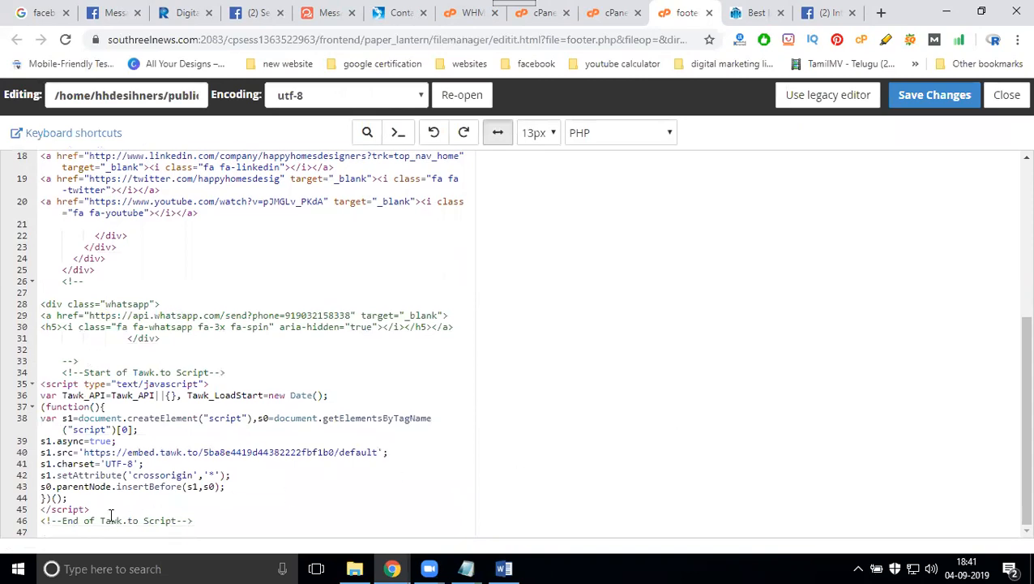
click(228, 521)
key(Return)
key(Return)
key(Return)
key(Return)
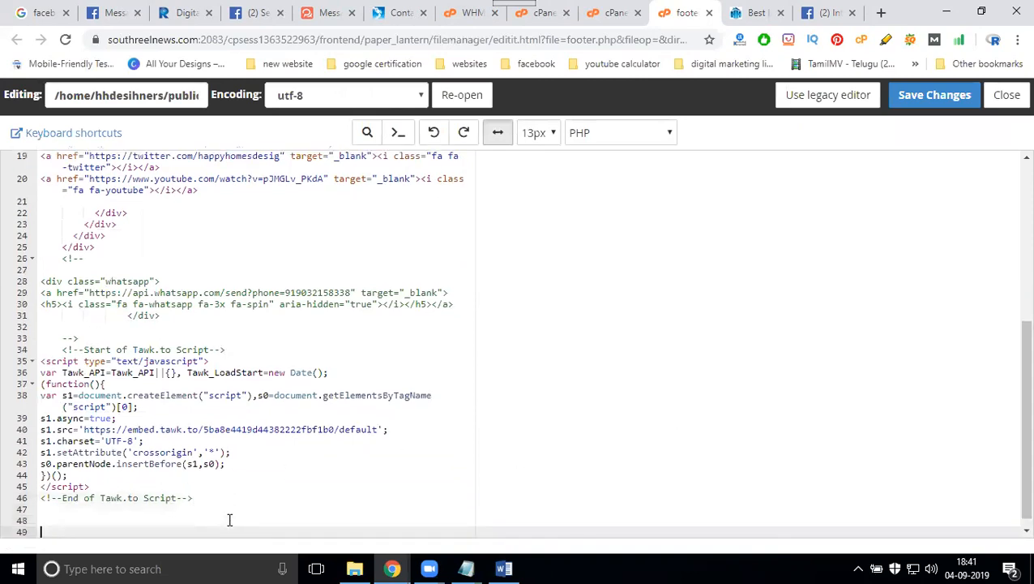
key(ctrl+v)
click(916, 95)
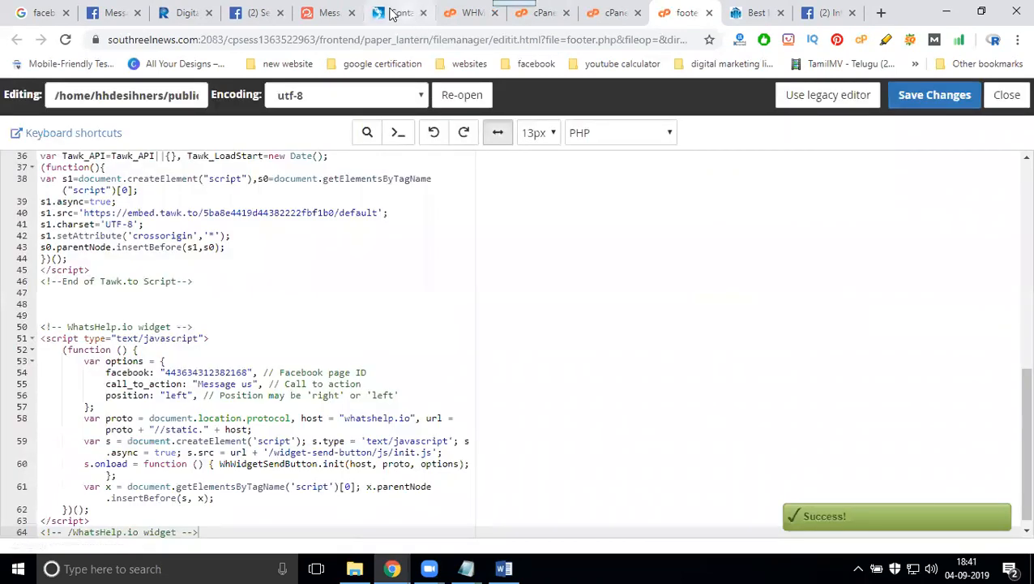
click(747, 19)
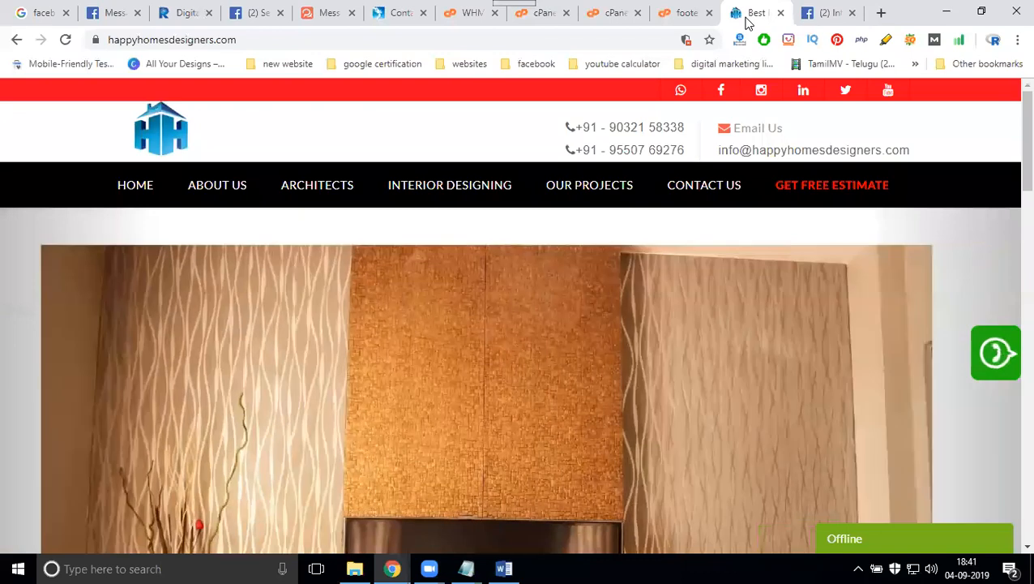
- Reload the site and test the Messenger chat panel on the home and About Us pages
key(F5)
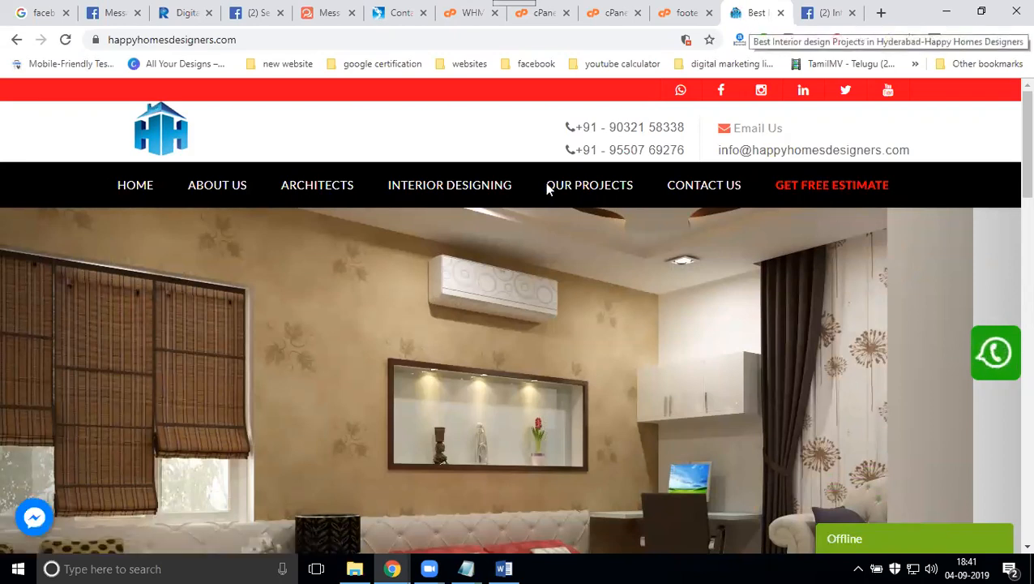
click(34, 519)
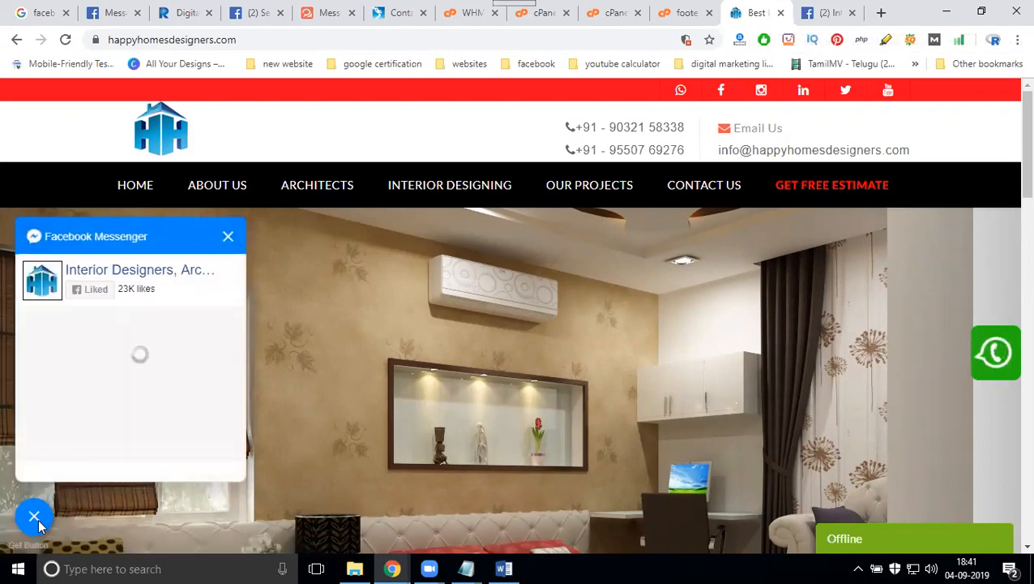
click(219, 181)
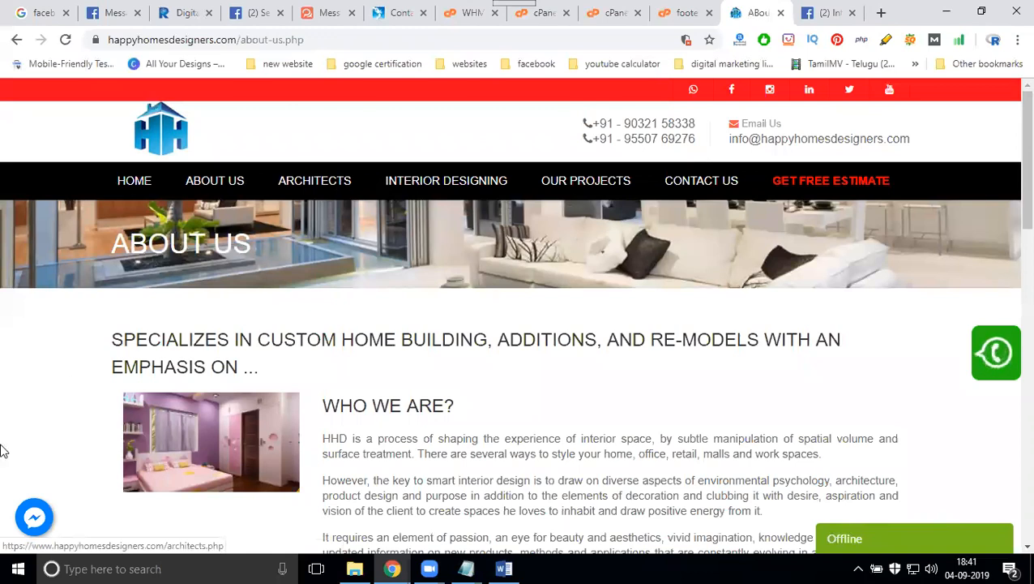
click(30, 531)
- Test the Messenger chat panel on the Architects page, then go to Interior Designing
click(314, 181)
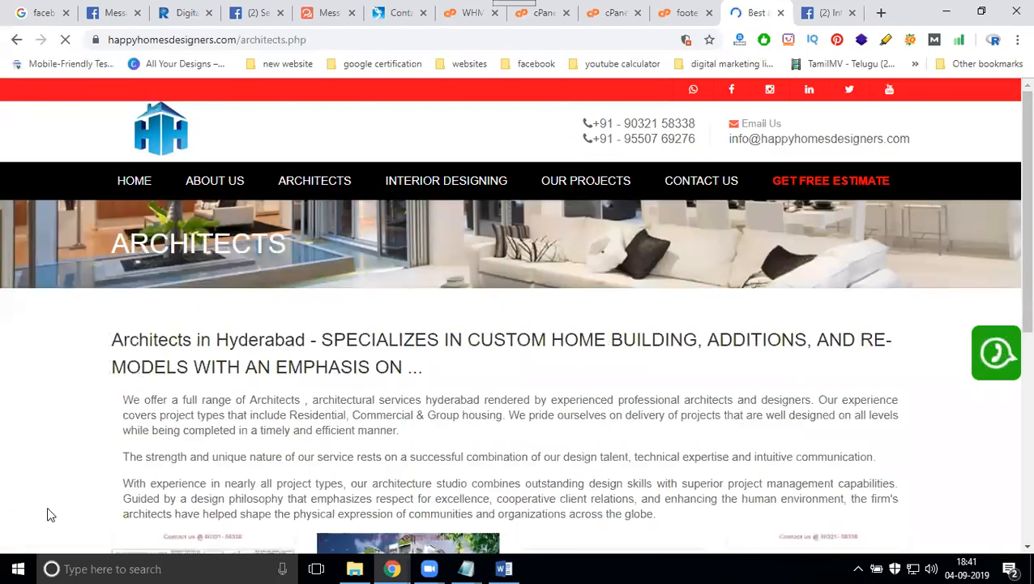
click(43, 512)
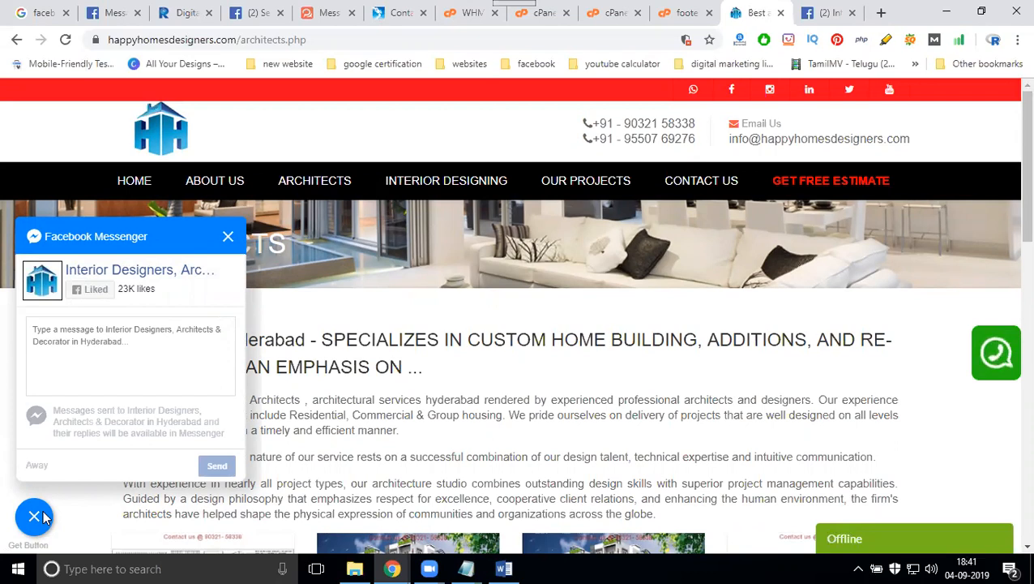
click(439, 180)
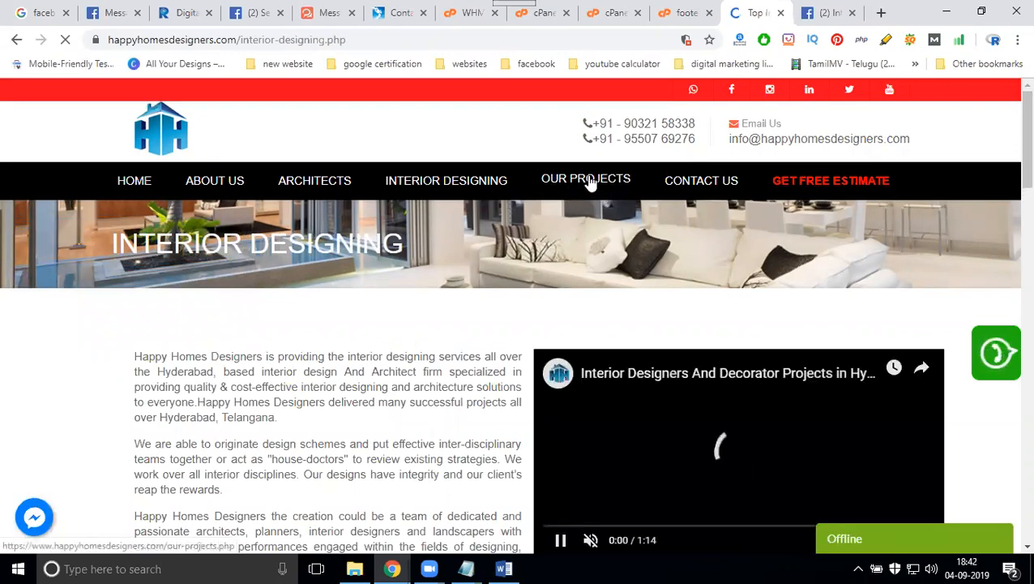
- Visit Our Projects, Contact Us and Get Free Estimate, testing Messenger, then return to whatshelp.io
click(590, 182)
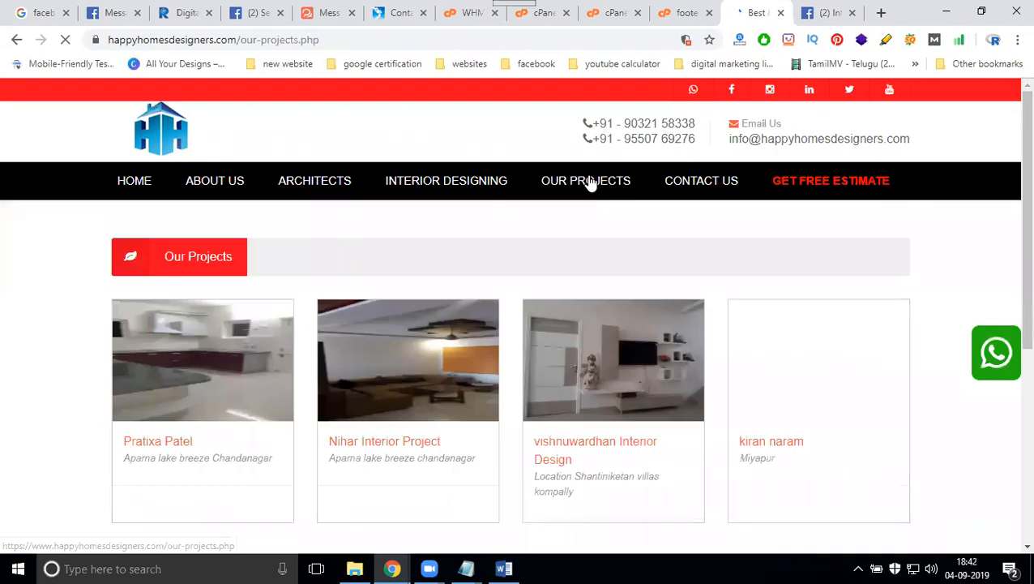
click(714, 184)
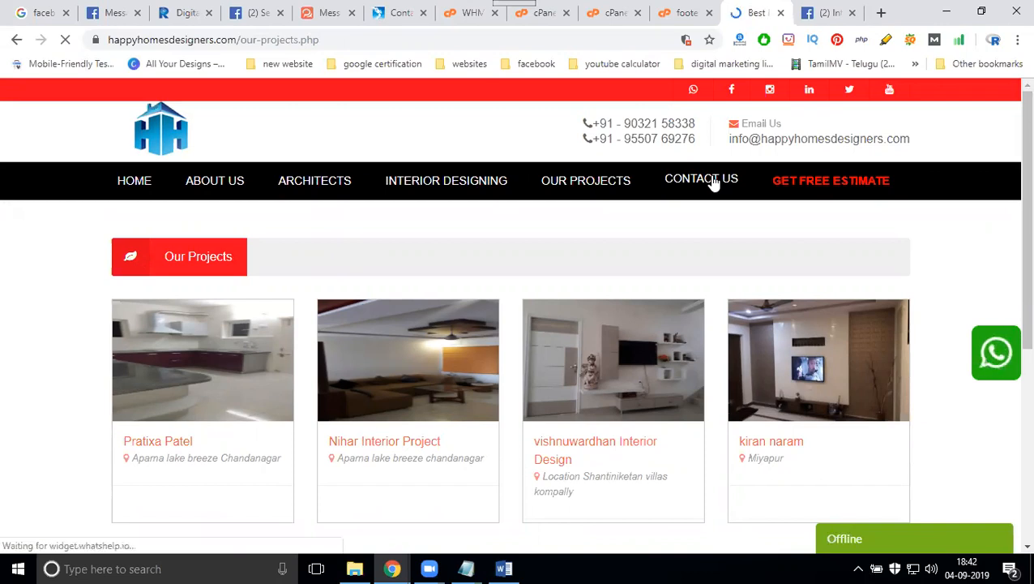
click(714, 184)
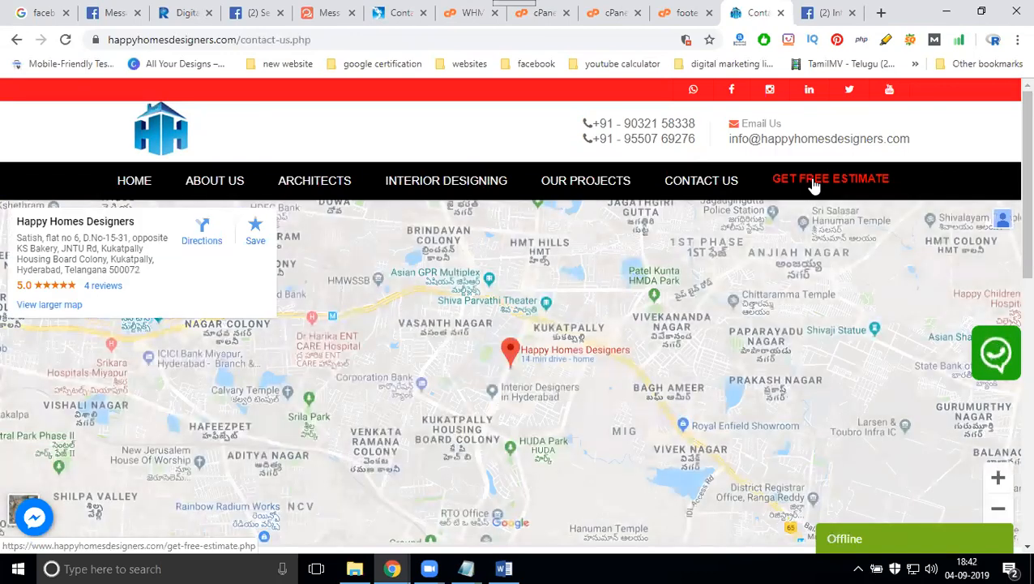
click(815, 186)
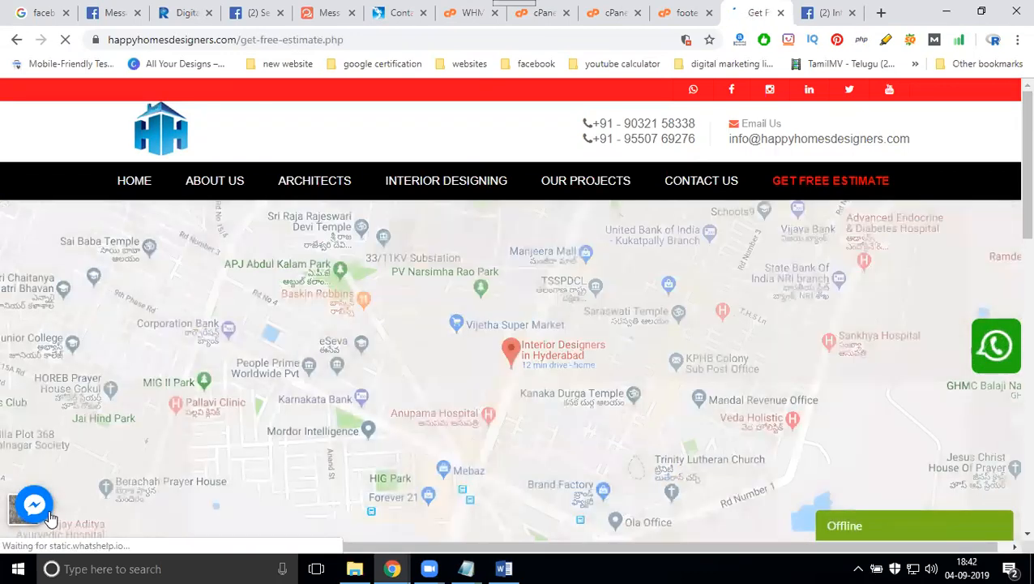
click(35, 504)
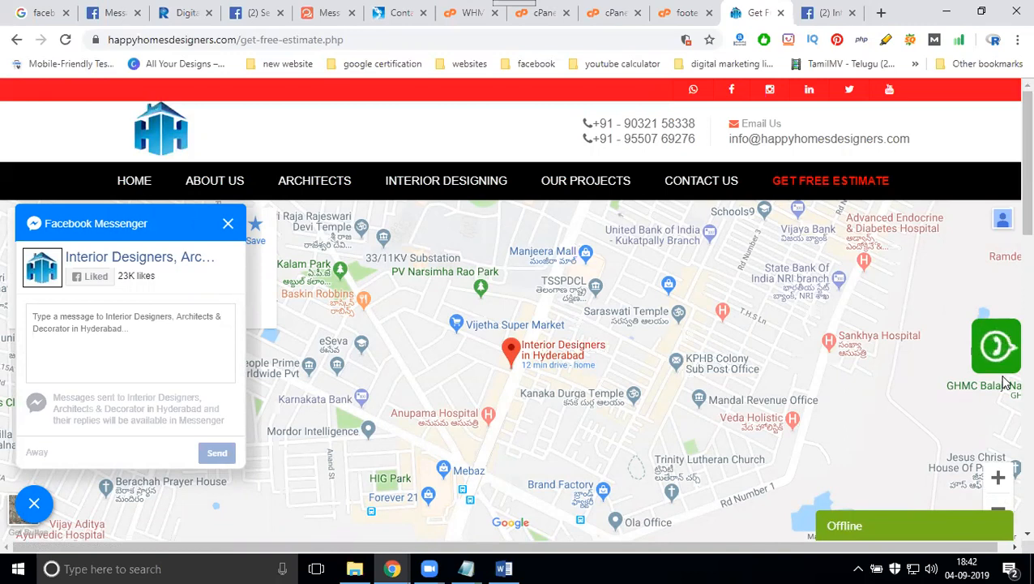
click(312, 14)
scroll(525, 367, up, 15)
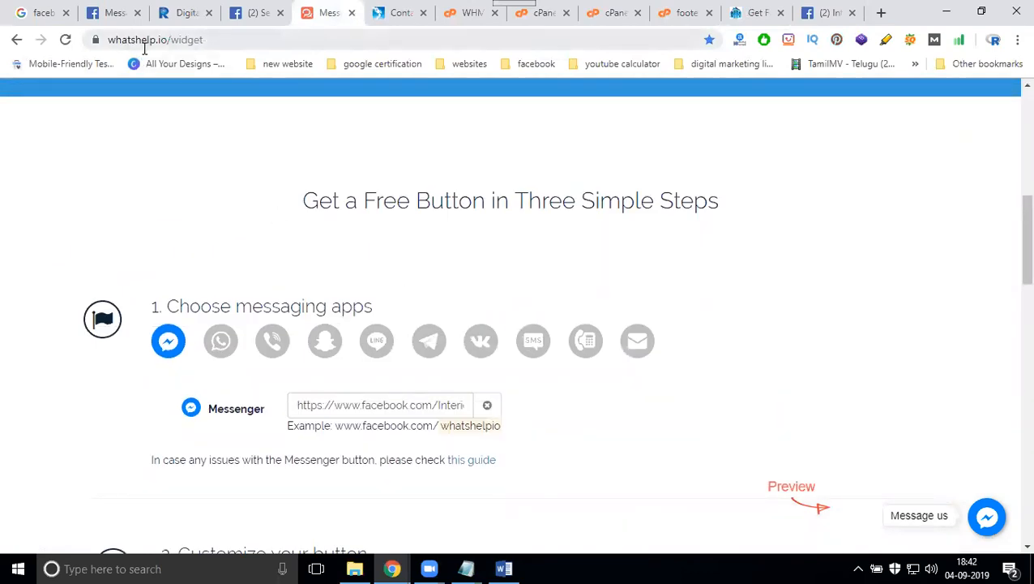
- Select the whatshelp.io/widget address and bring up the Notepad notes window
click(174, 42)
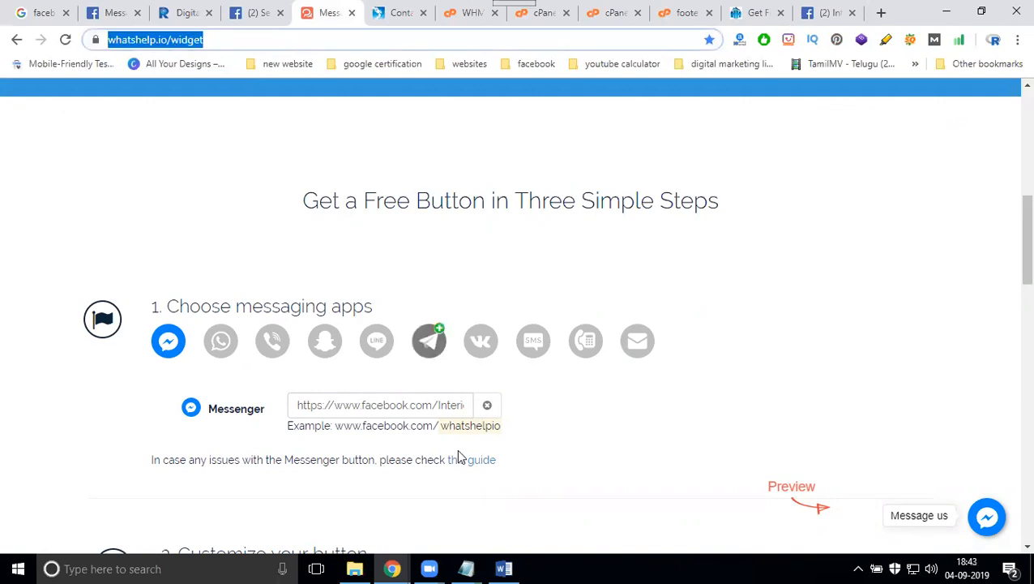
click(466, 568)
- Add the step 'enter facebook page url' below the WhatsHelp widget link
click(409, 515)
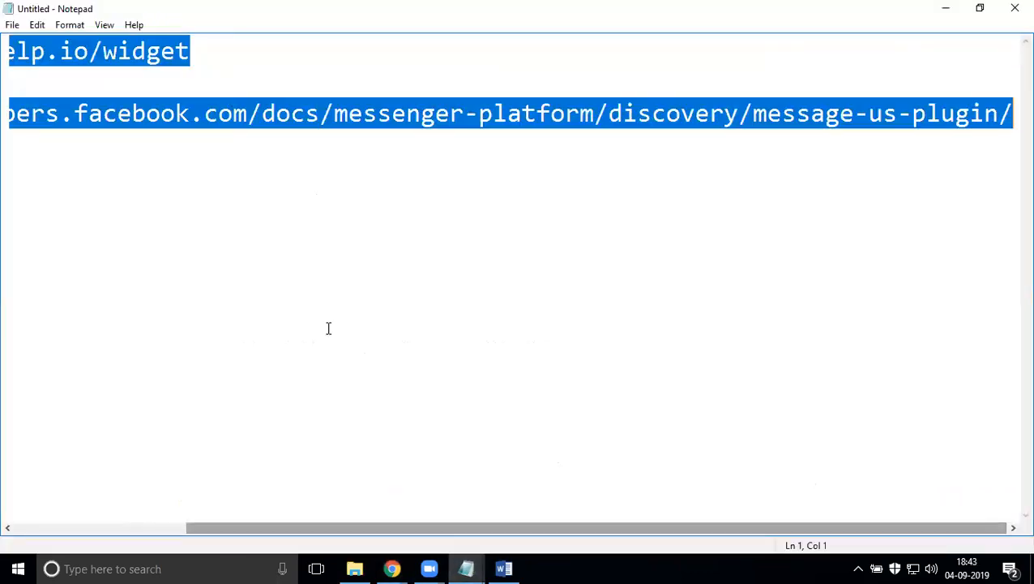
click(224, 56)
key(Return)
key(Return)
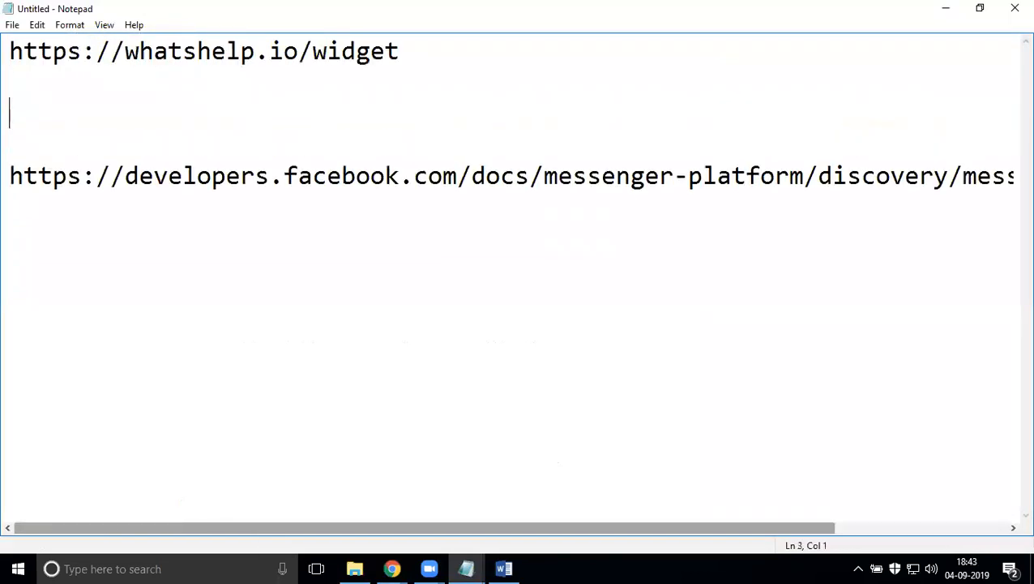
text(enter page url)
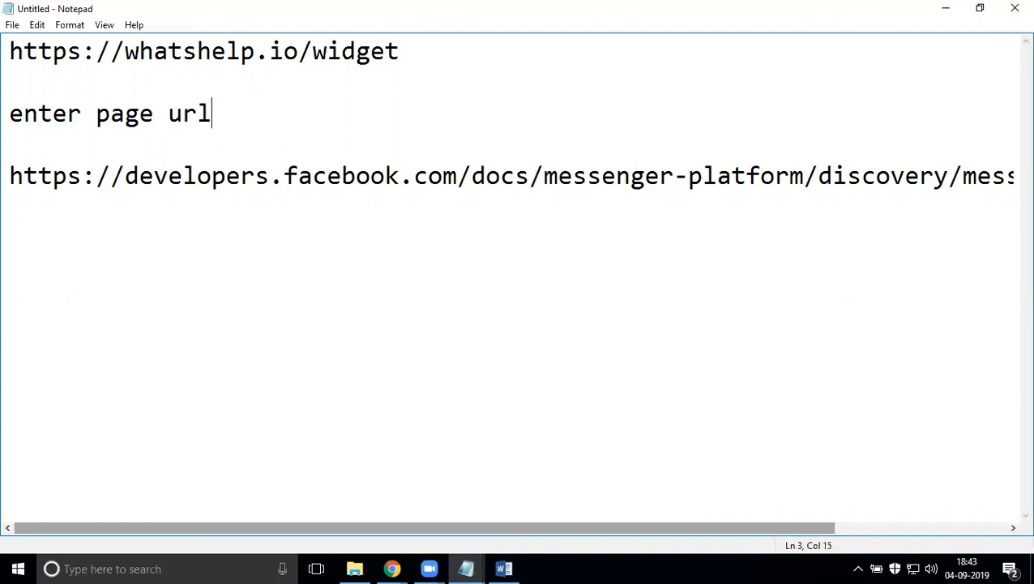
key(Return)
key(Return)
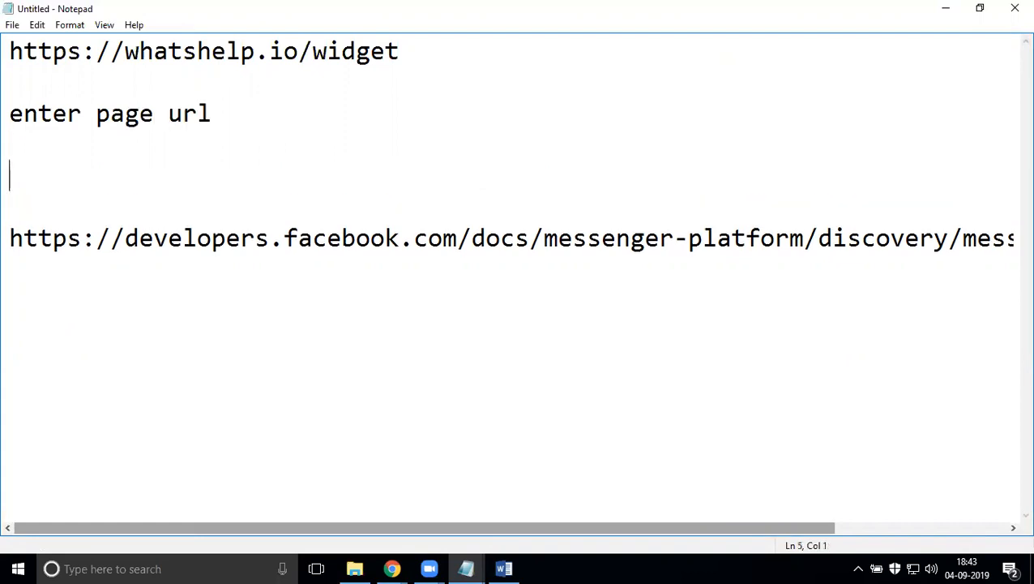
key(Up)
key(Up)
key(Right)
key(Right)
key(Right)
key(Right)
key(Right)
key(Right)
key(Right)
key(Right)
key(Right)
key(Right)
key(Right)
key(Right)
key(Left)
key(Left)
key(Left)
key(Left)
key(Left)
key(Left)
key(Left)
text(faceboo)
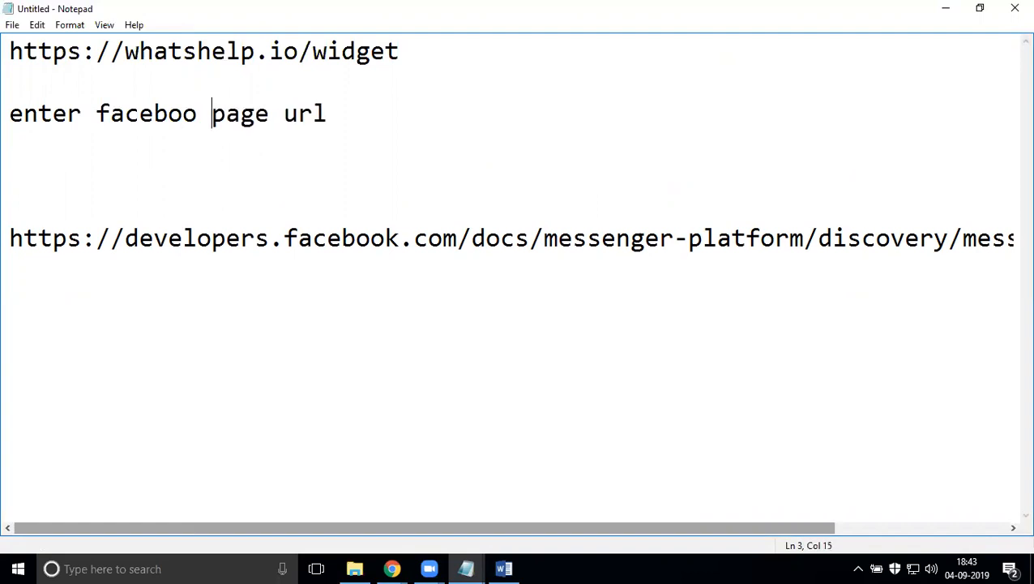
key(BackSpace)
text(k)
click(362, 109)
- Add the steps 'add u rposition', 'add button option' and 'generate code by adding gmail'
key(Return)
key(Return)
key(Return)
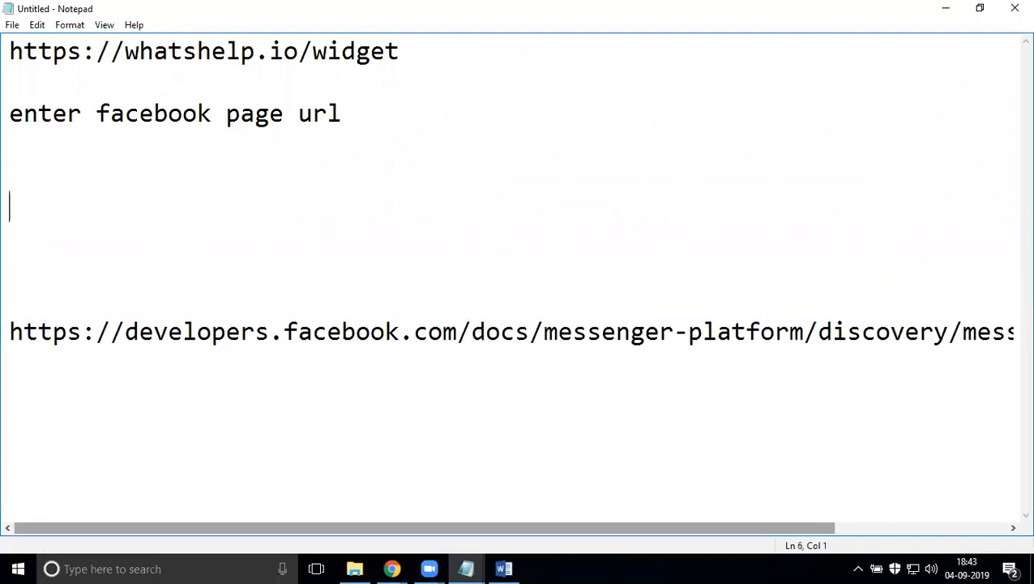
text(add )
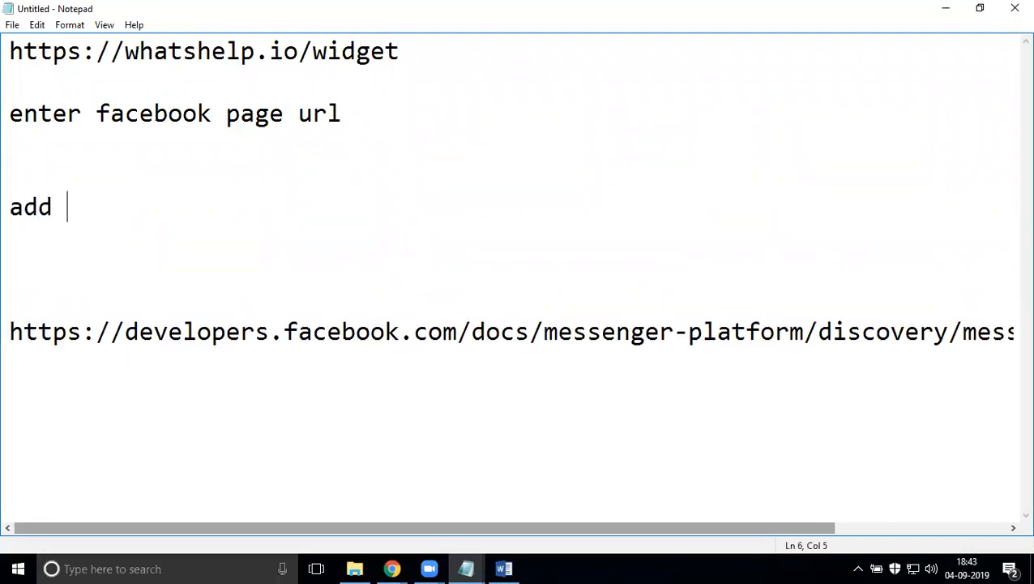
text(u rpos)
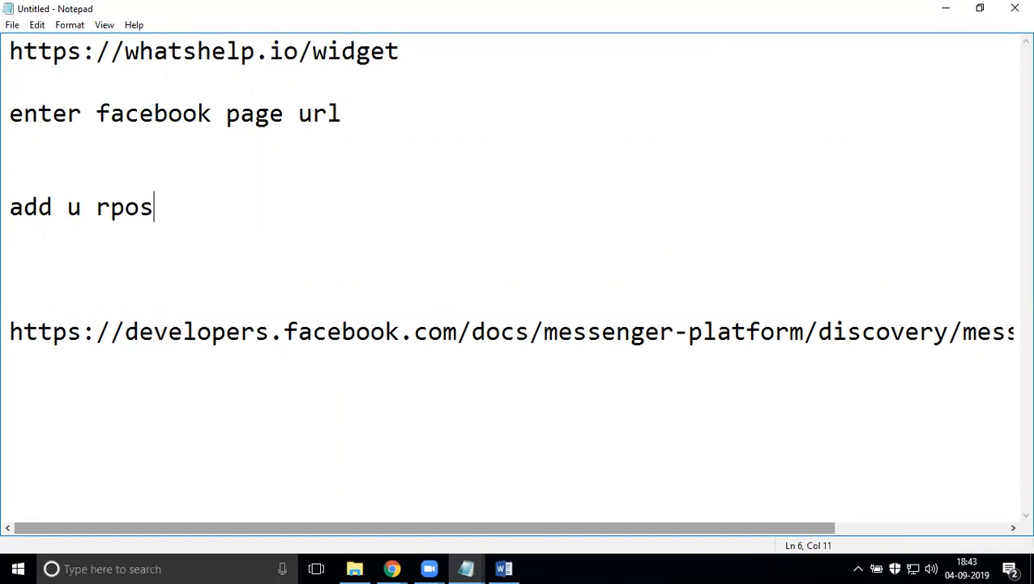
text(ition)
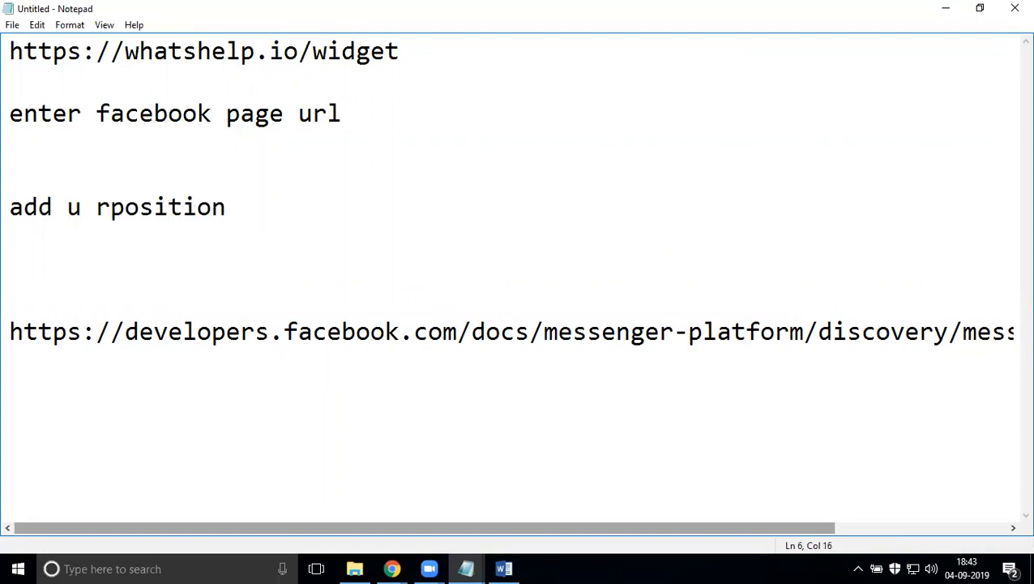
key(Return)
key(Return)
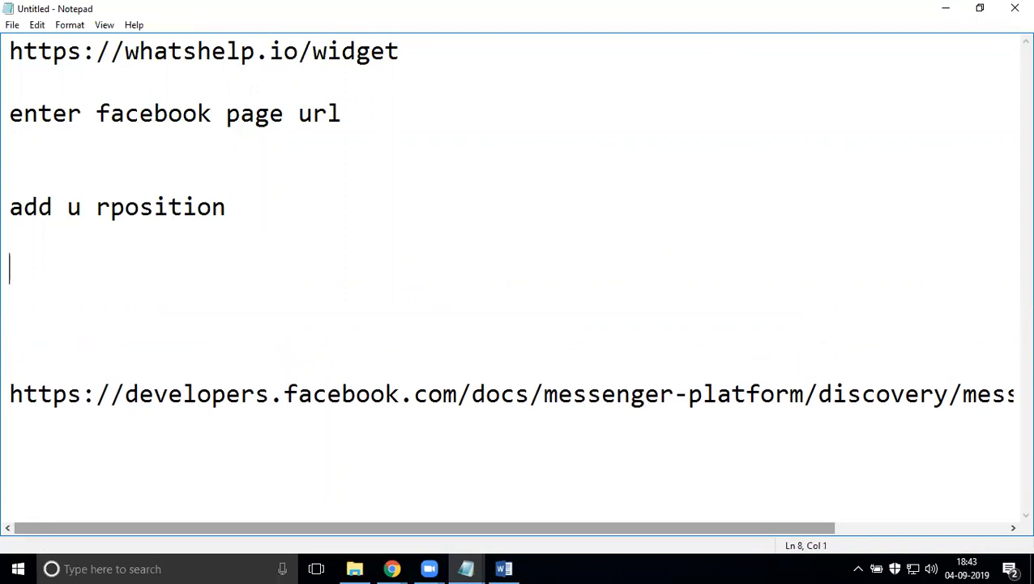
text(add butto)
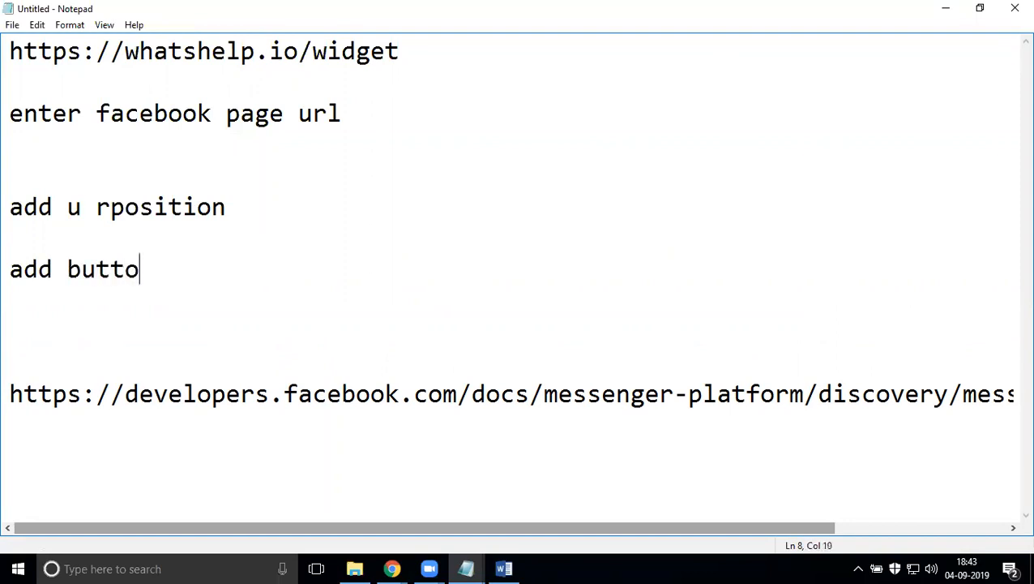
text(n option)
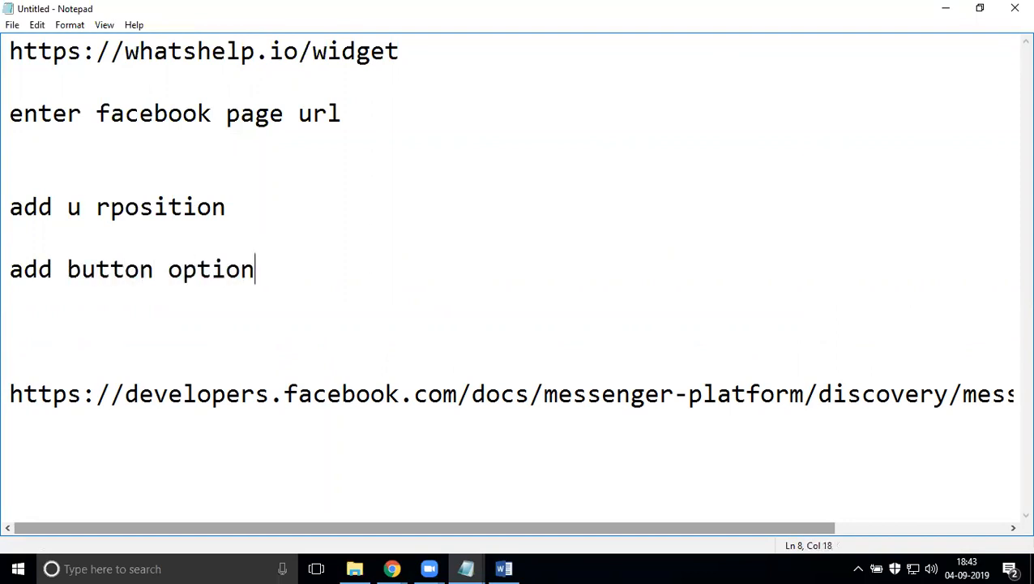
key(Return)
text(gene)
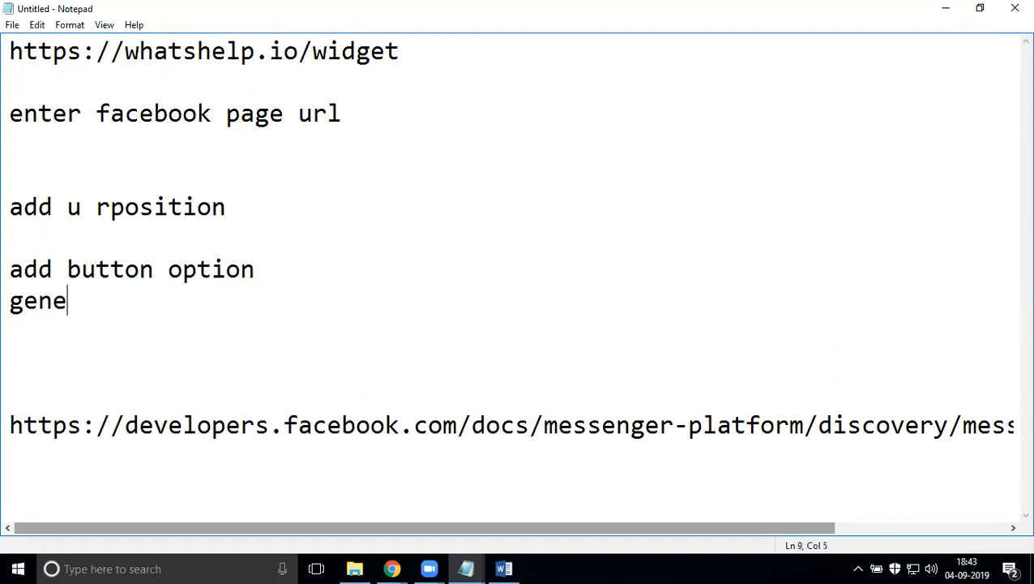
text(rate code )
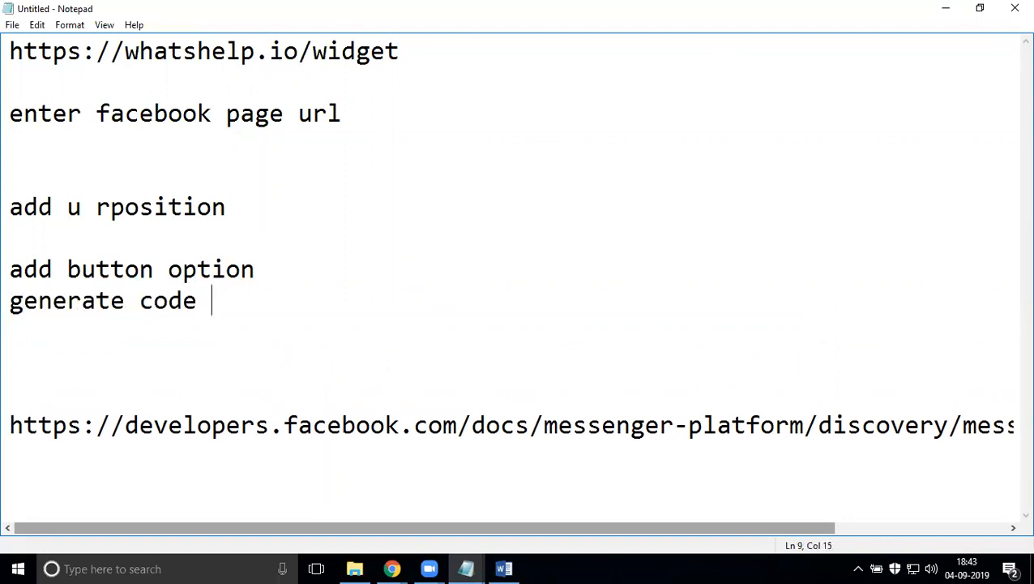
text(by adding gmail)
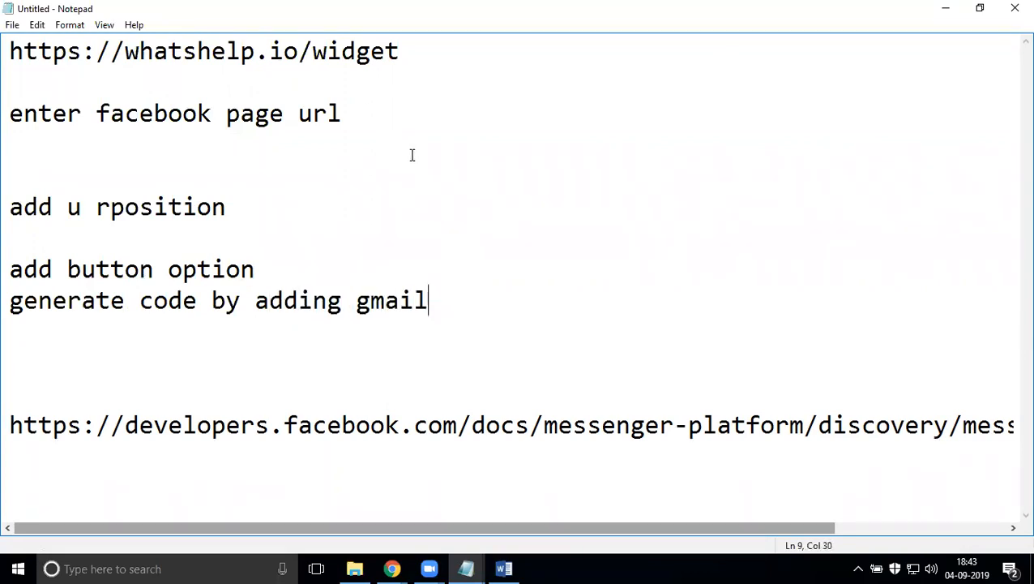
- Remove the blank lines between the existing setup steps
click(13, 142)
key(Delete)
key(Delete)
click(11, 168)
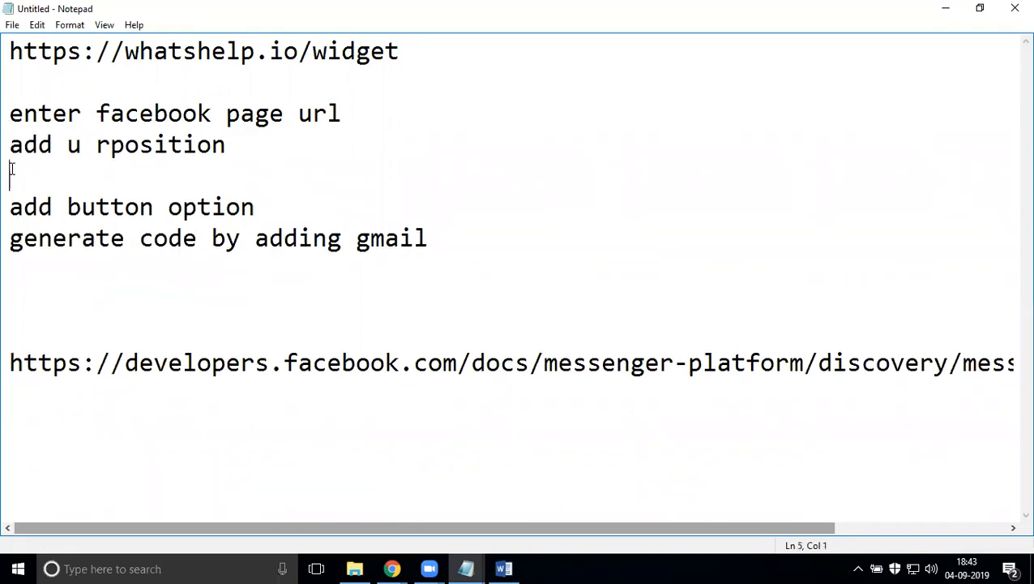
key(Delete)
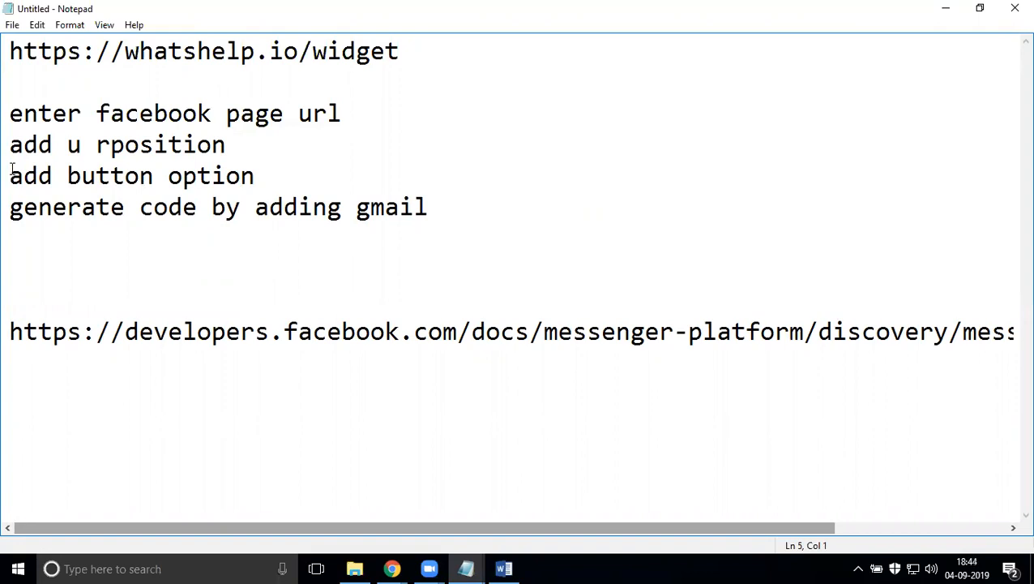
- Add the steps 'after code', 'copy' and 'paste html in individual pages'
click(504, 205)
key(Return)
text(after code)
key(Return)
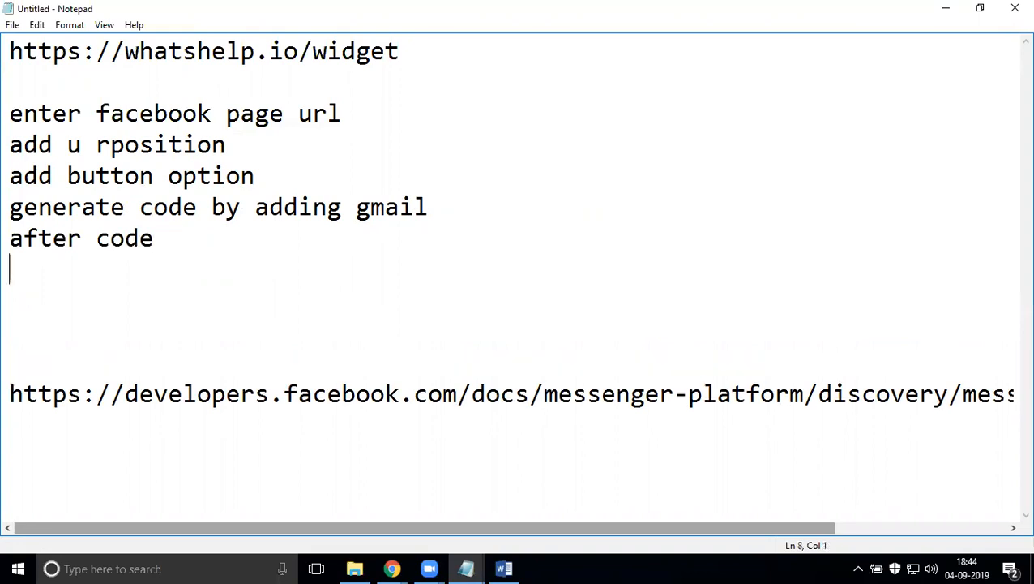
text(copy)
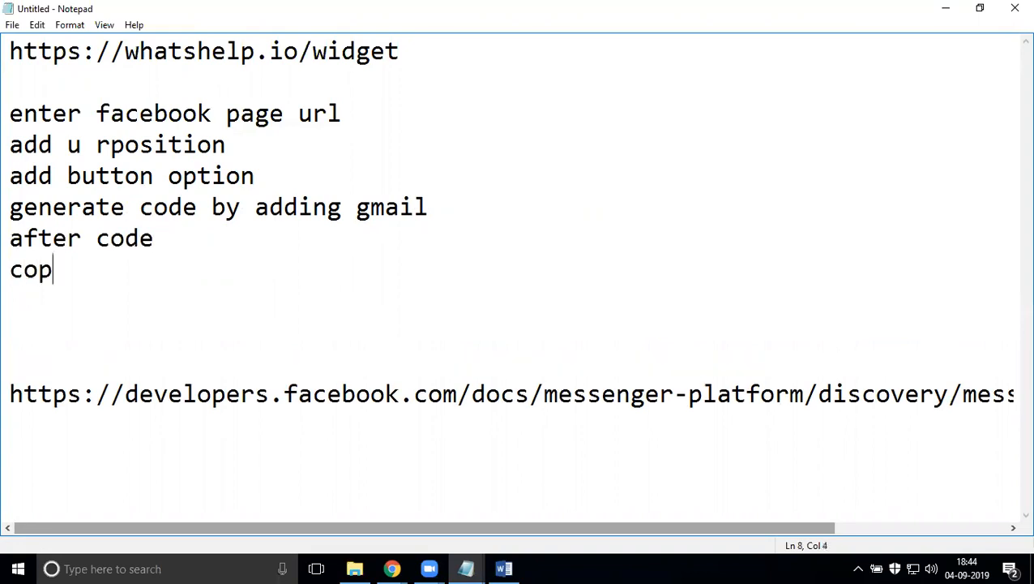
key(Return)
text(pas)
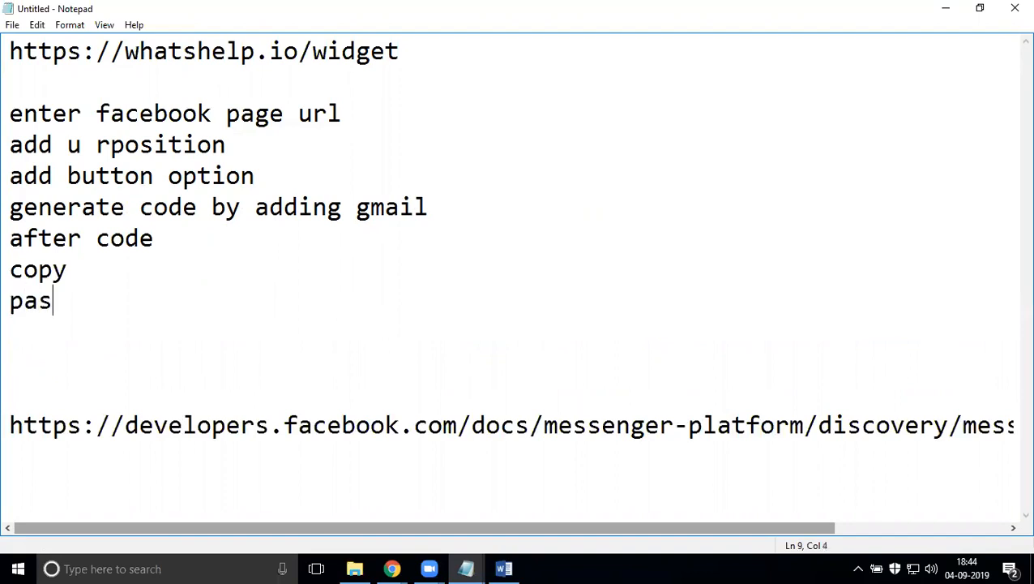
text(te html )
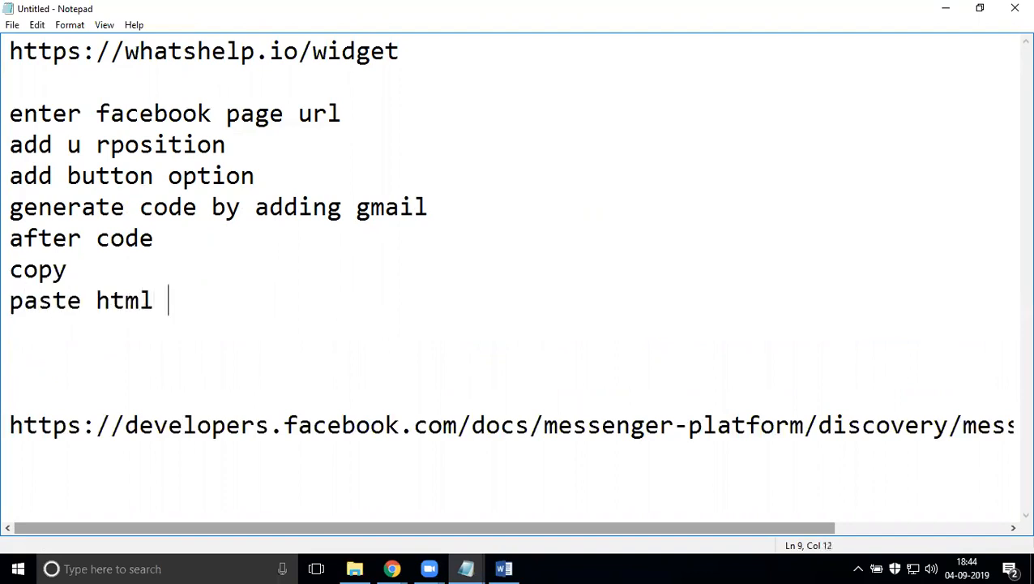
text(in in)
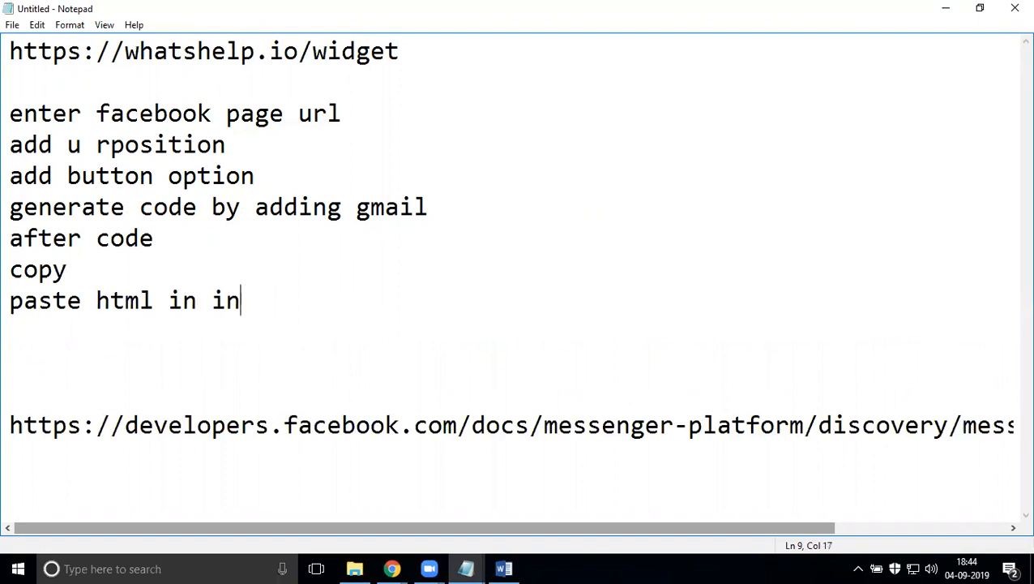
text(div)
text(i)
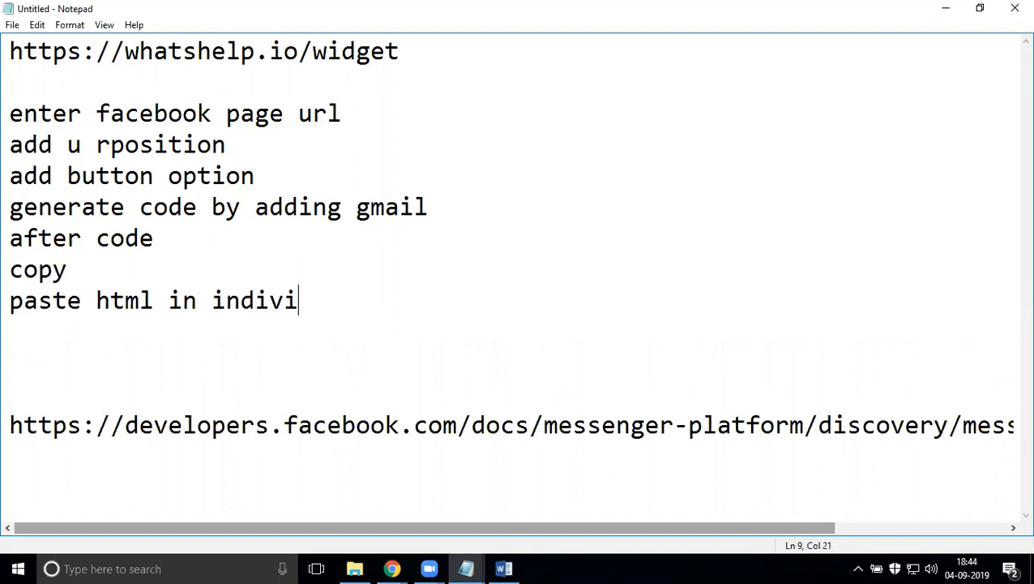
text(dual pages)
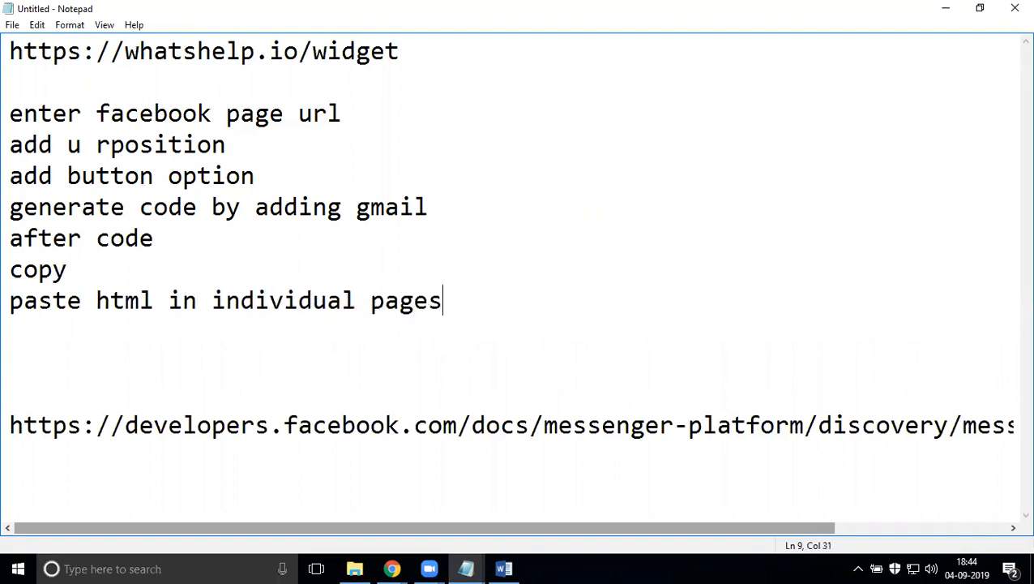
key(Return)
- Add 'php common header and footer paste the code' and 'activate facebook messanger' steps
text(php)
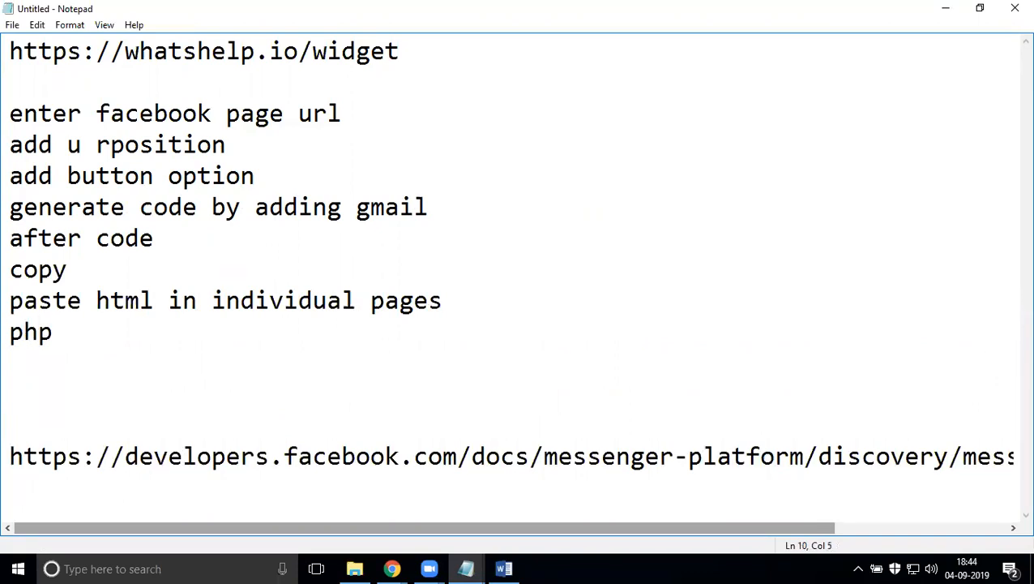
text( common)
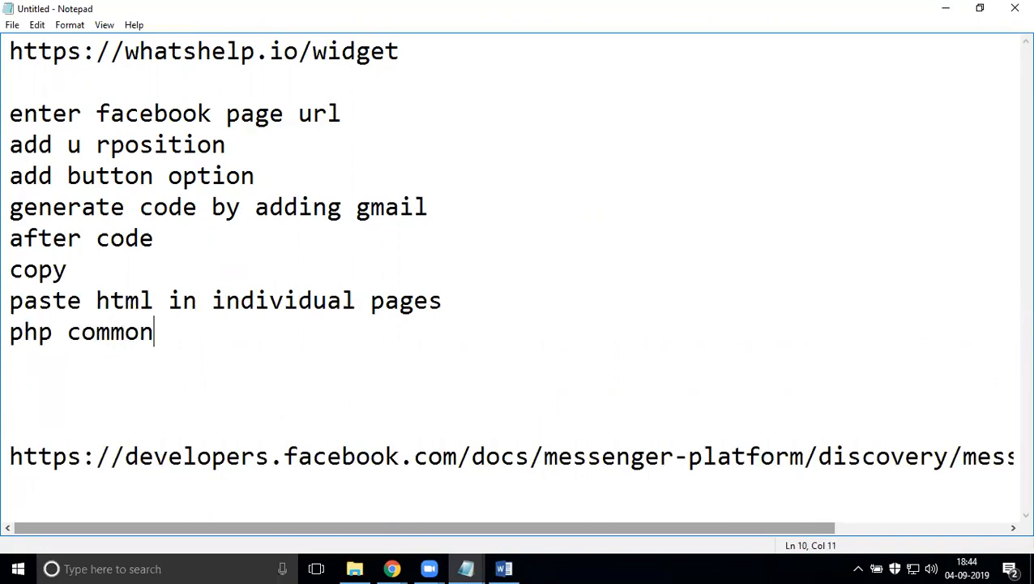
text( header )
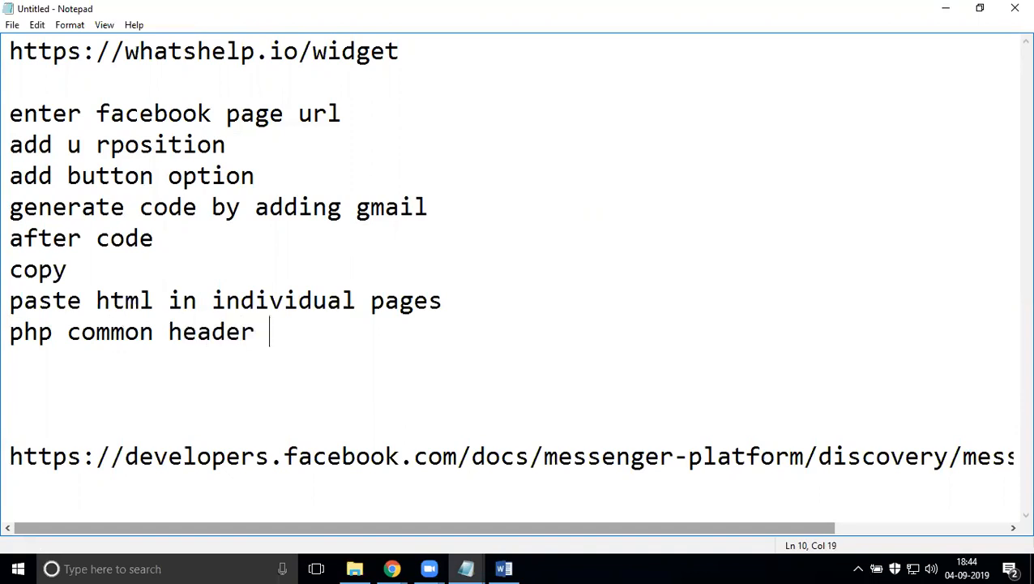
text(and footer )
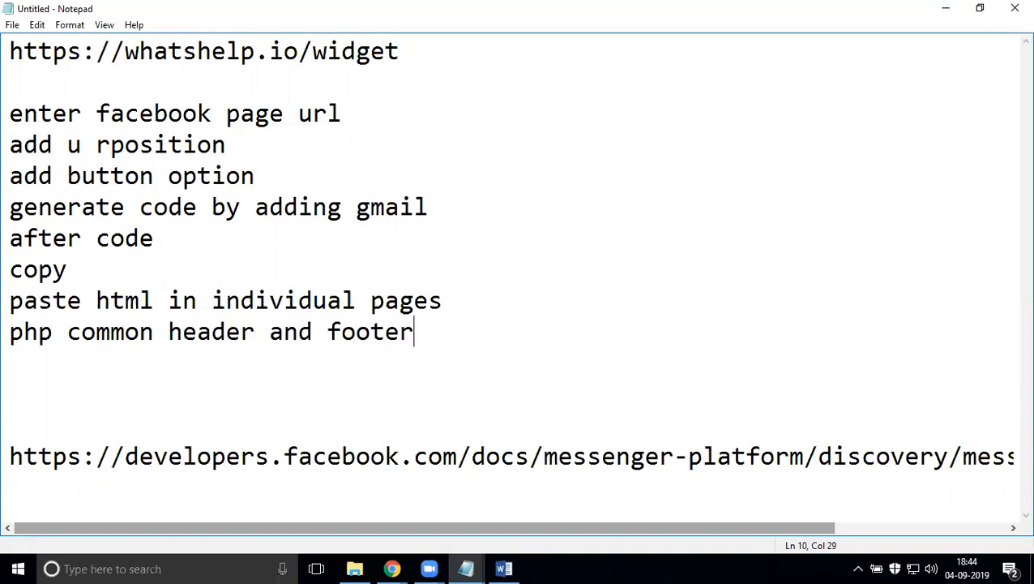
text(paste t)
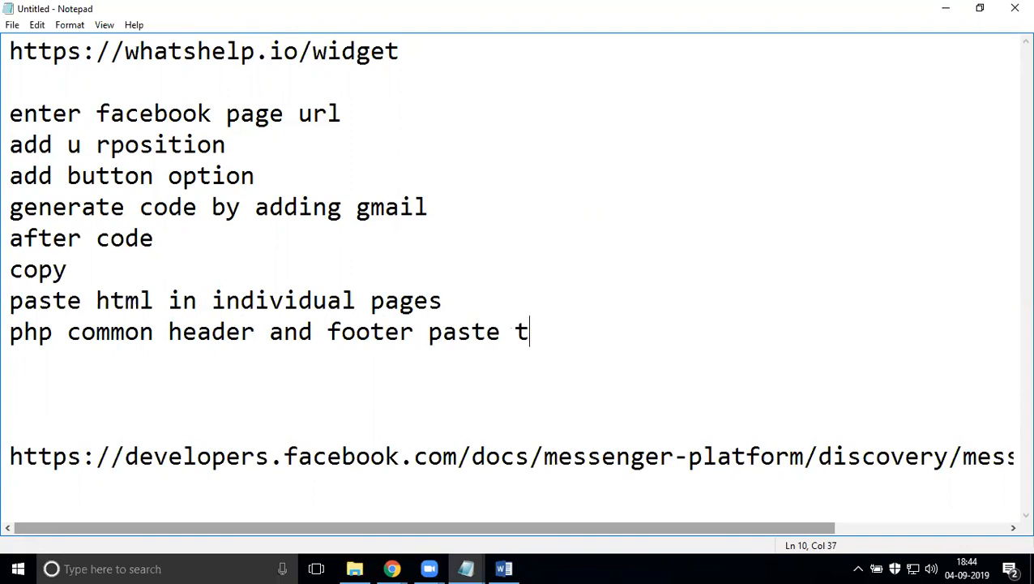
text(he code)
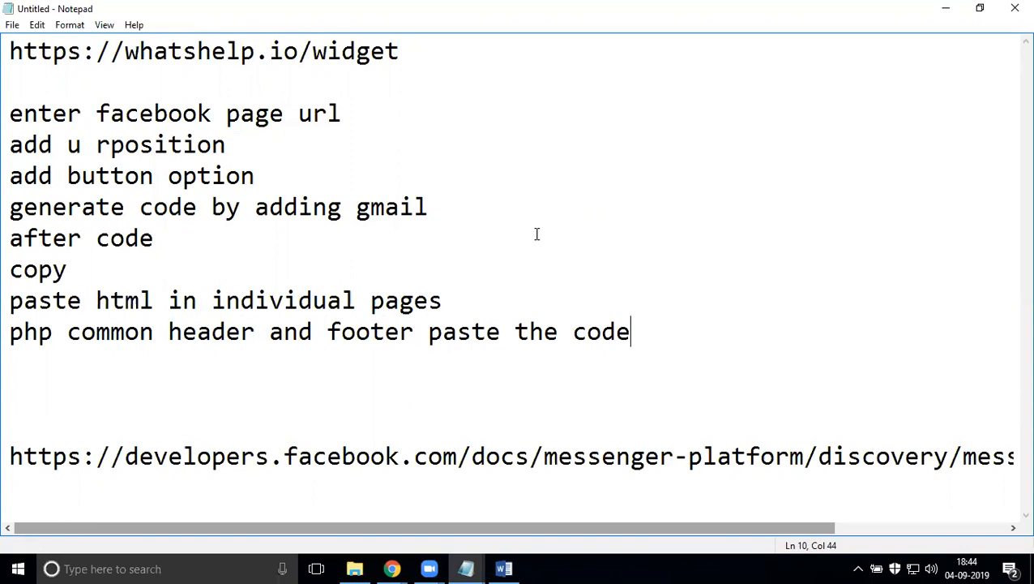
key(Return)
key(Return)
text(a)
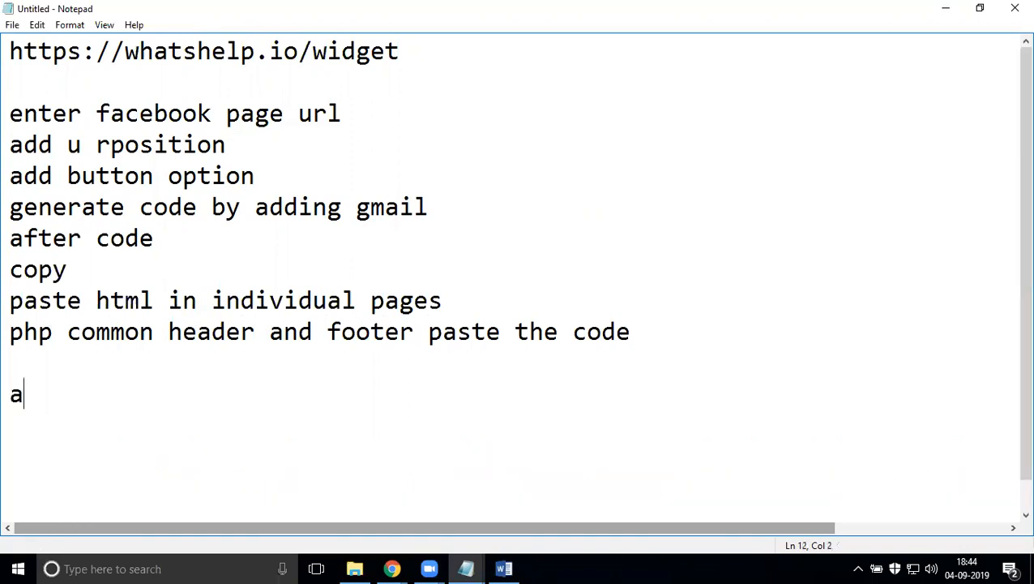
text(ctivate )
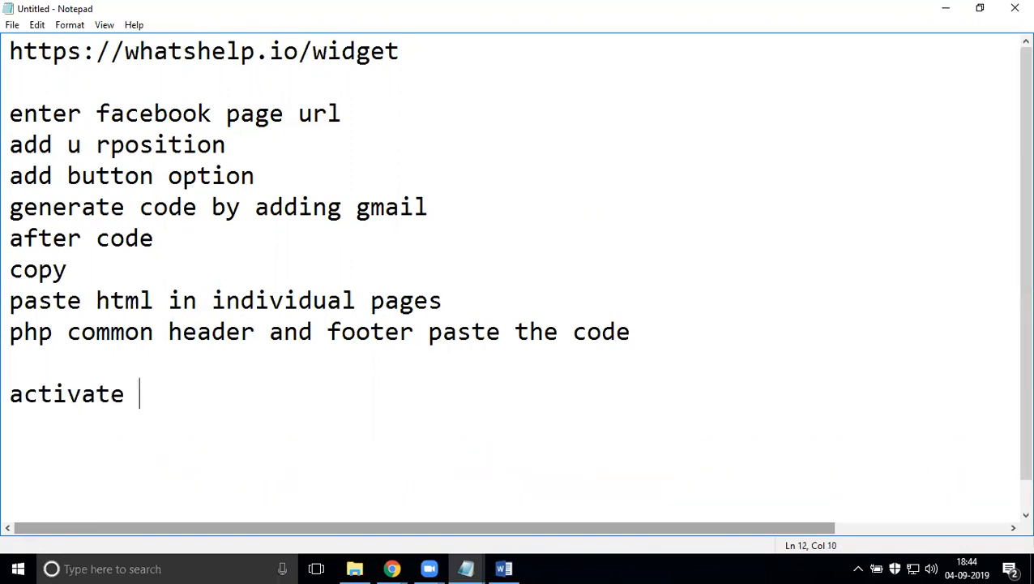
text(faceb)
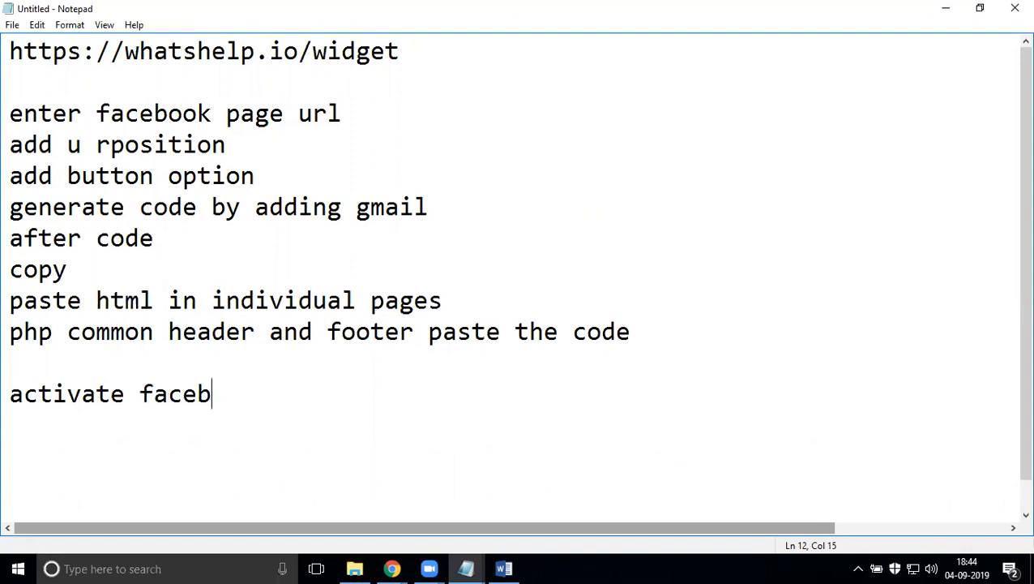
text(ookmessa)
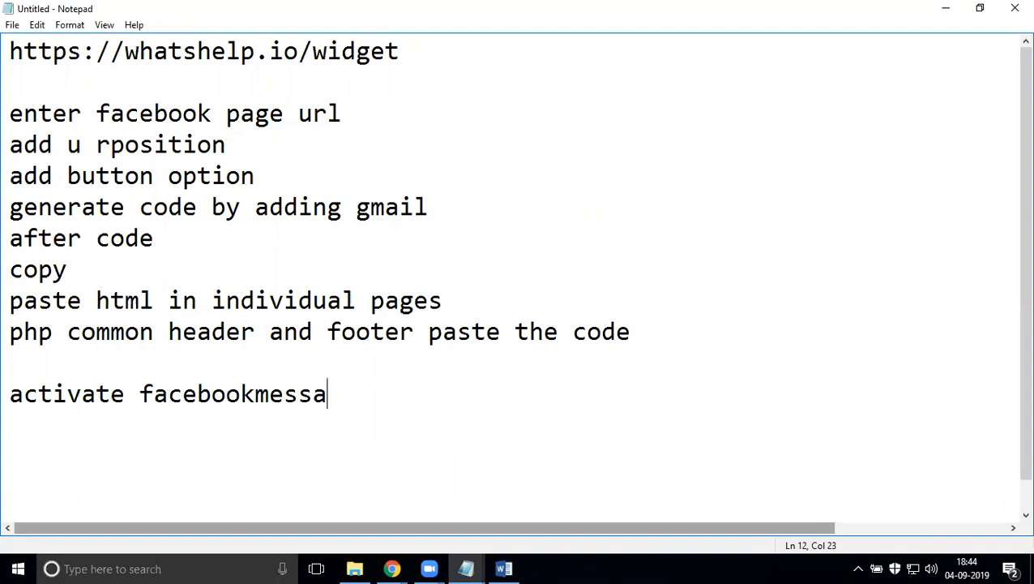
text(nger)
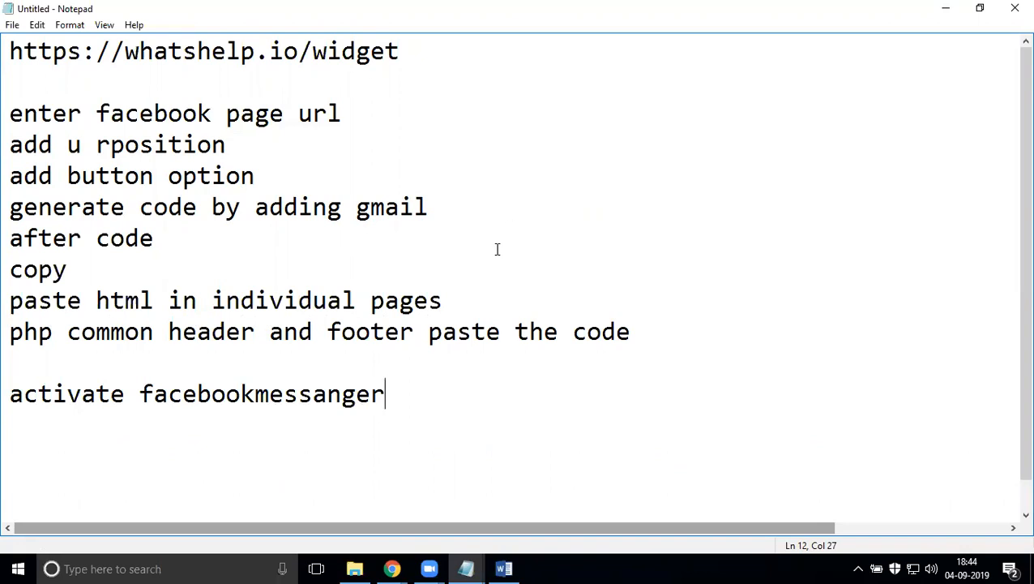
click(256, 394)
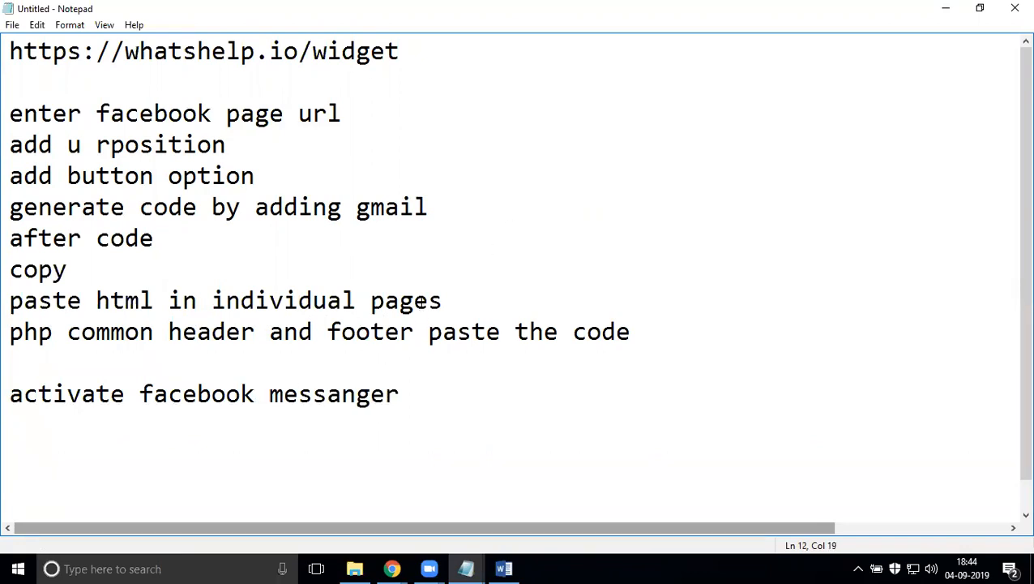
scroll(421, 302, down, 1)
scroll(421, 303, up, 1)
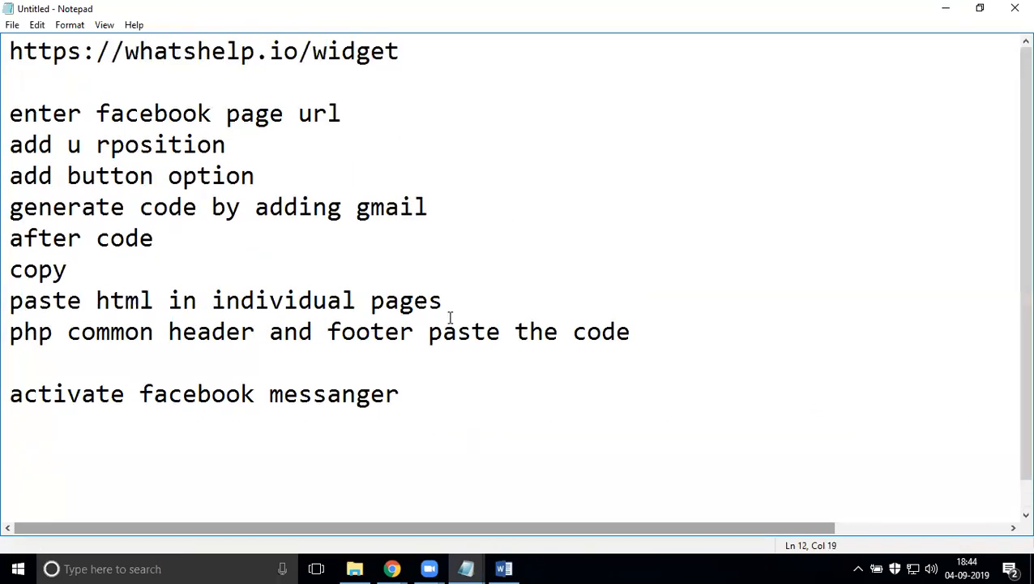